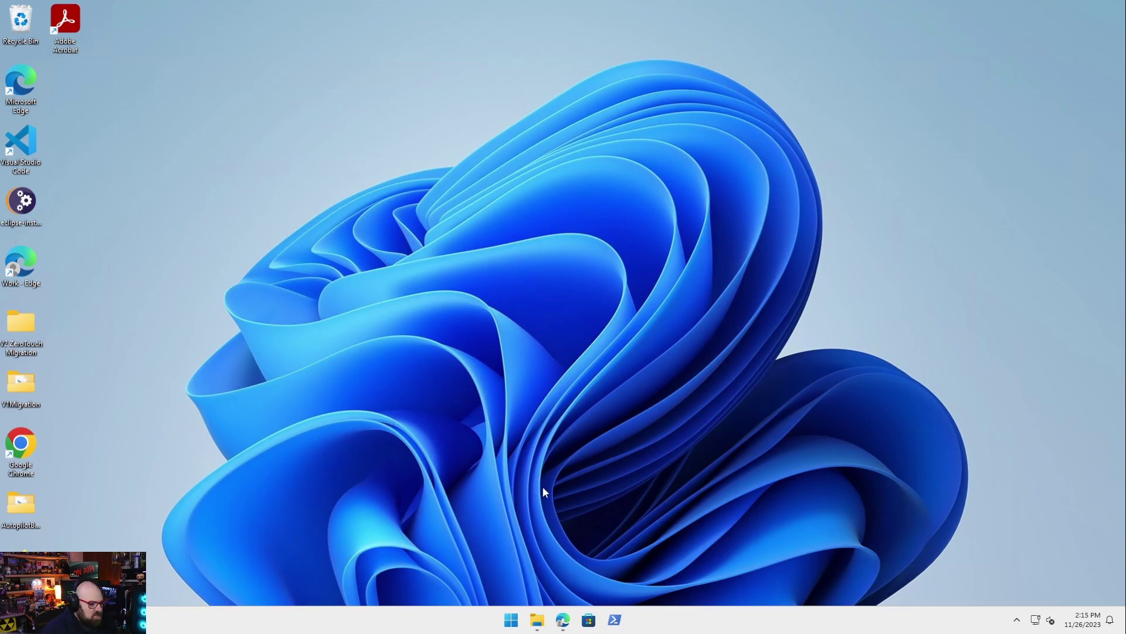
Open a new maximized Edge window at intune.microsoft.com and sign in with the admin account
{"action": "right_click", "coordinate": [565, 622]}
{"action": "left_click", "coordinate": [558, 513]}
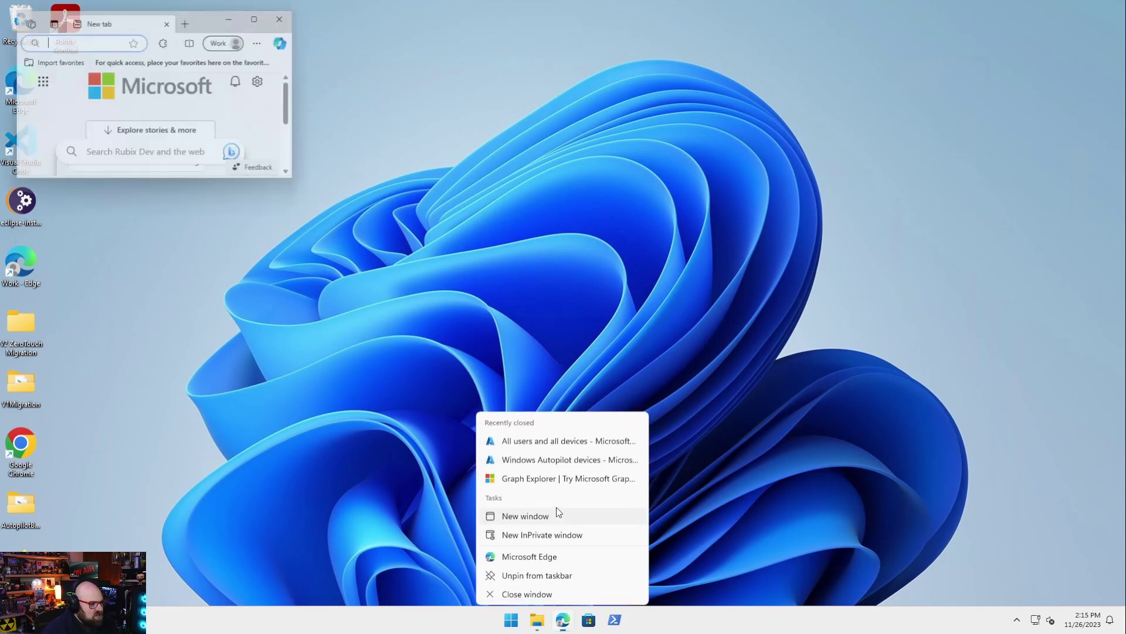
{"action": "double_click", "coordinate": [213, 23]}
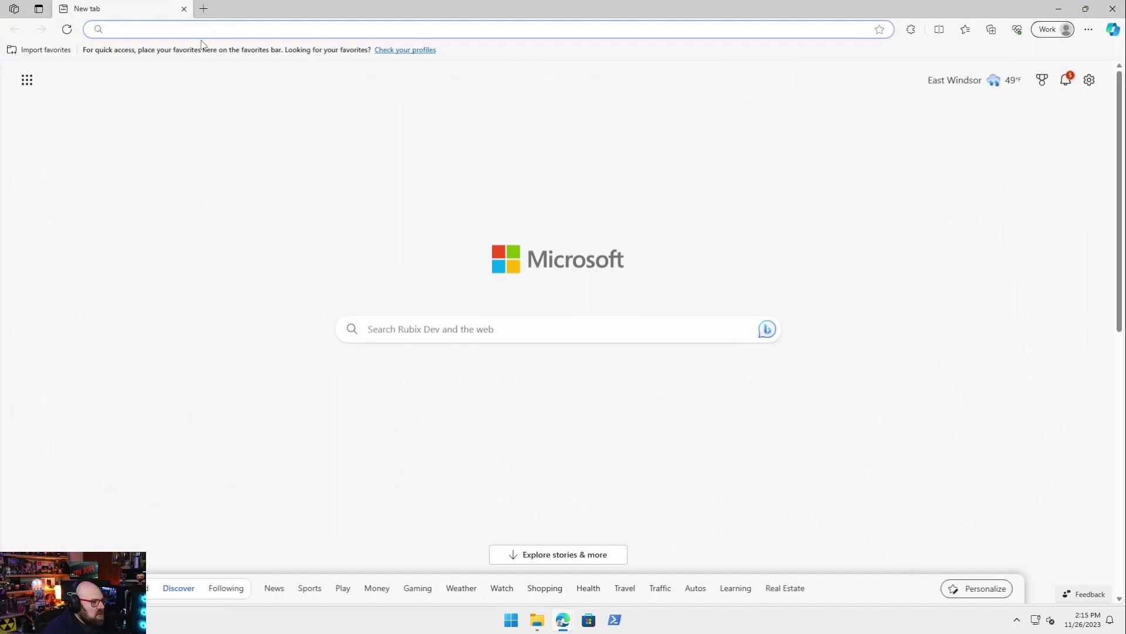
{"action": "type", "text": "intu"}
{"action": "key", "text": "Return"}
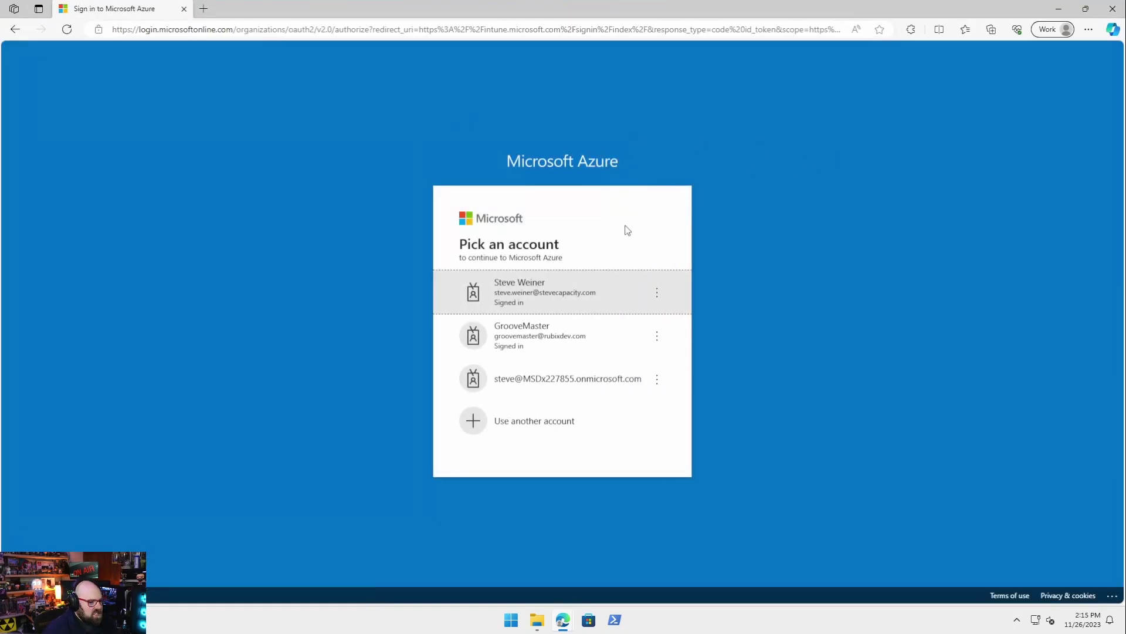
{"action": "left_click", "coordinate": [612, 299]}
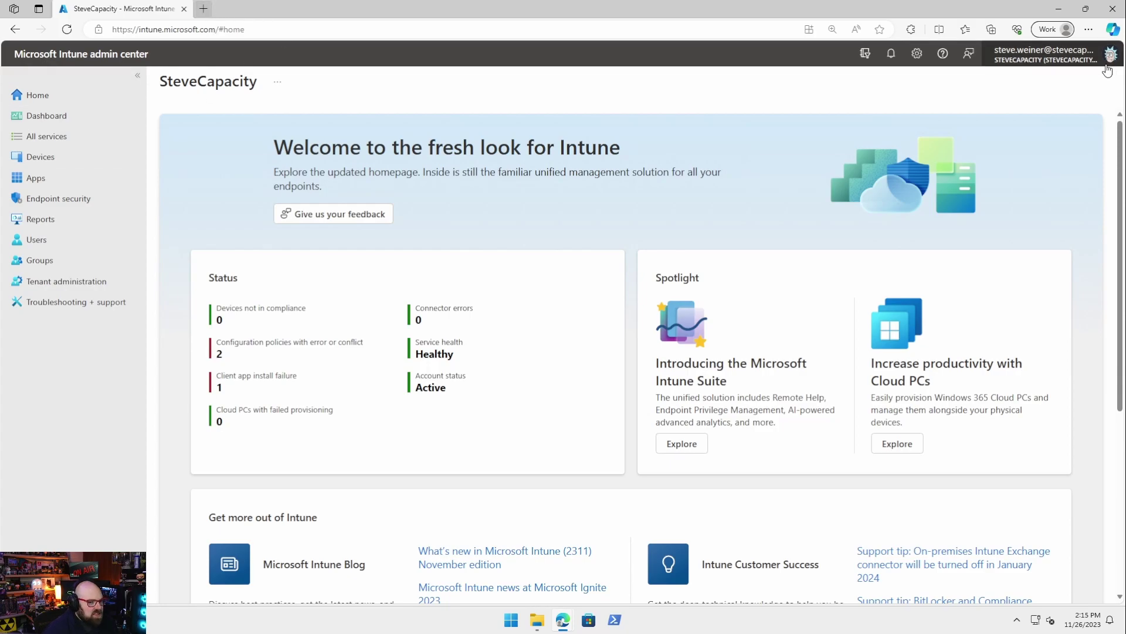
Review the Windows configuration profiles, compliance policies and platform scripts under Devices
{"action": "left_click", "coordinate": [40, 156]}
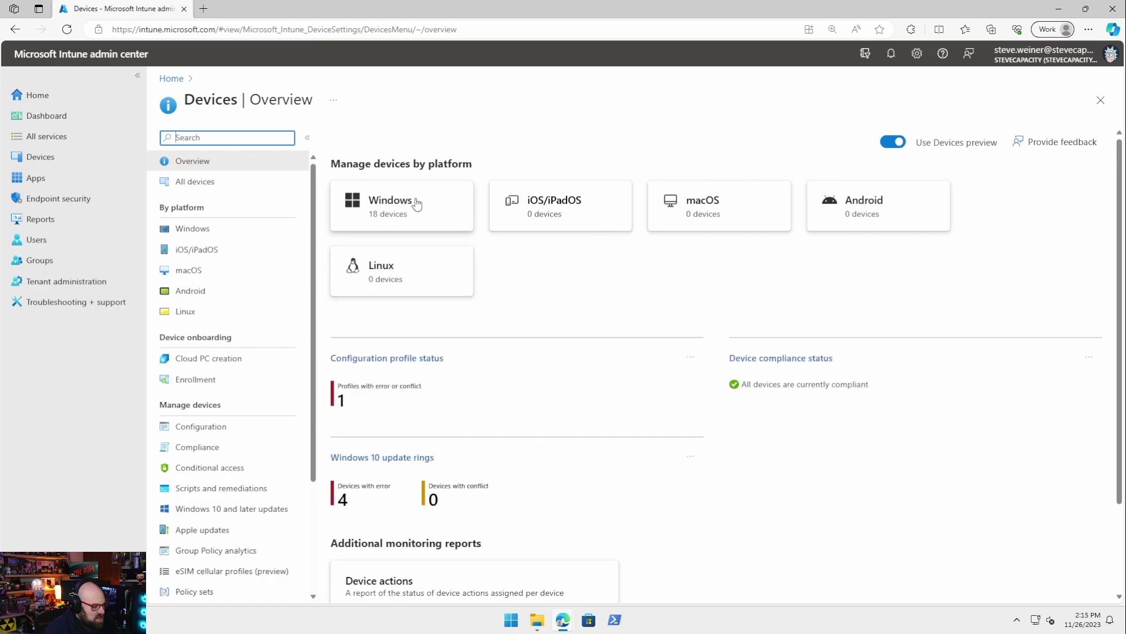
{"action": "left_click", "coordinate": [234, 230]}
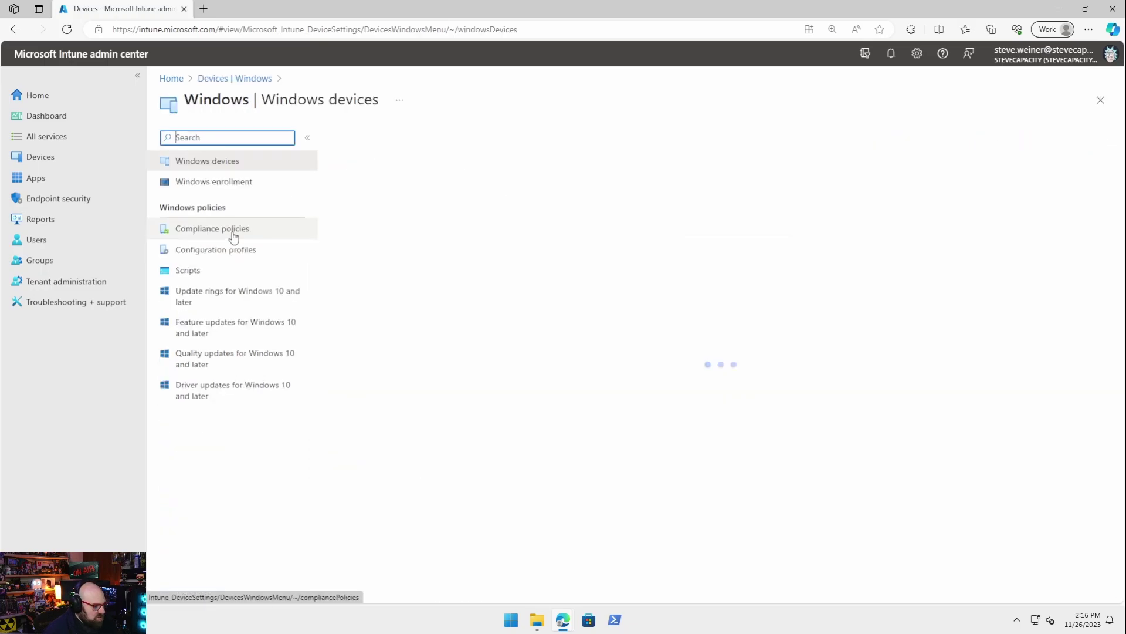
{"action": "left_click", "coordinate": [253, 252]}
{"action": "scroll", "coordinate": [446, 349], "scroll_direction": "down", "scroll_amount": 2}
{"action": "scroll", "coordinate": [446, 348], "scroll_direction": "up", "scroll_amount": 2}
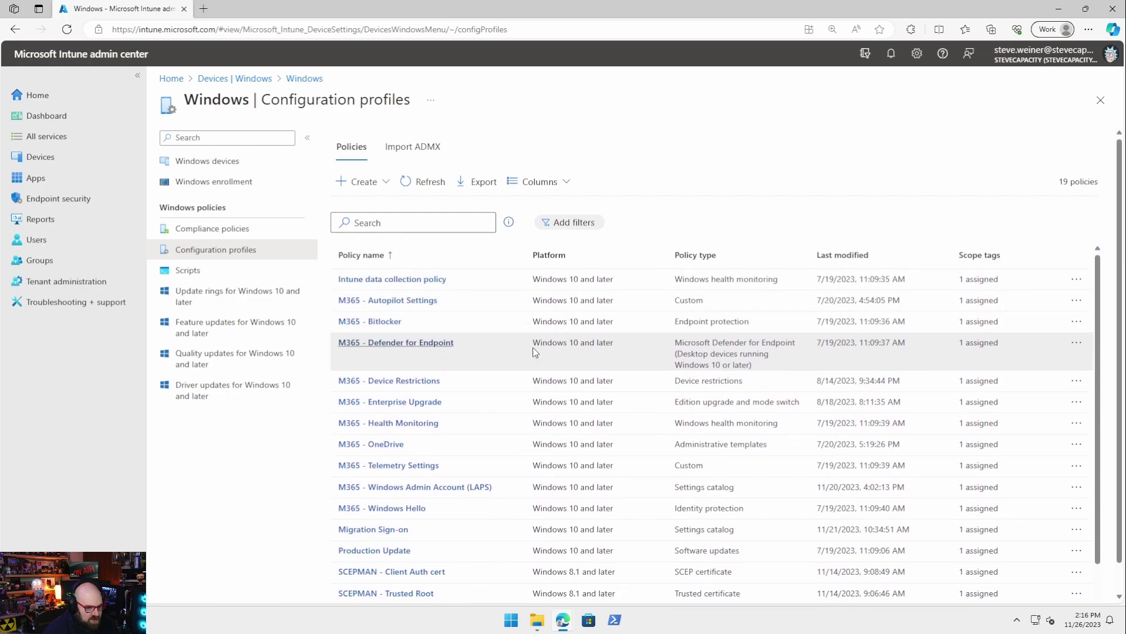
{"action": "left_click", "coordinate": [257, 231]}
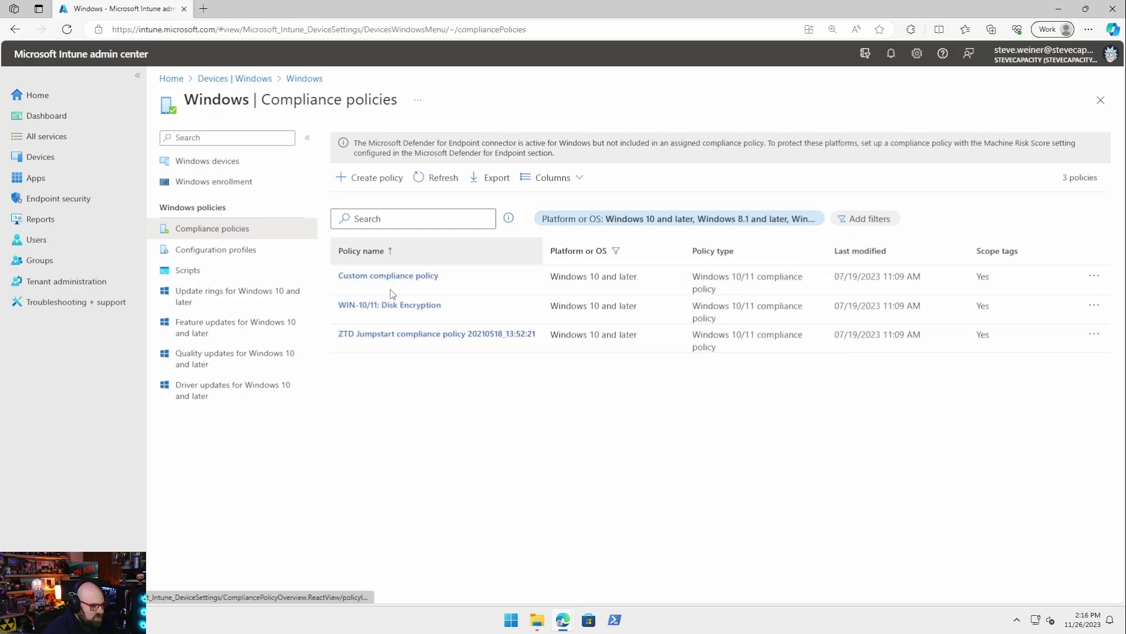
{"action": "left_click", "coordinate": [221, 274]}
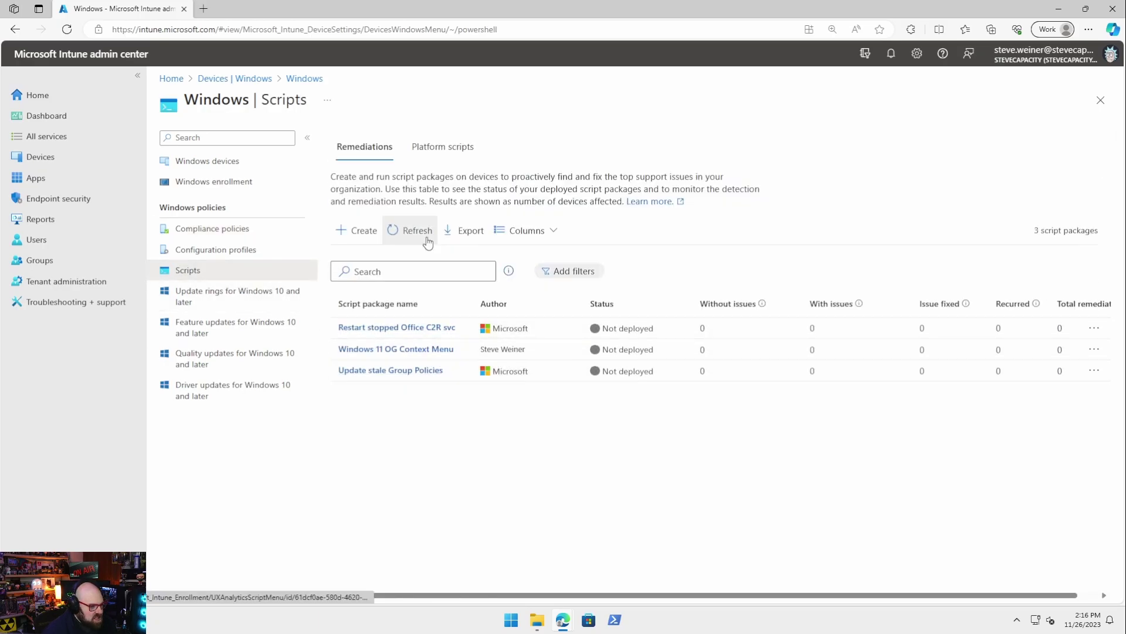
{"action": "left_click", "coordinate": [443, 147]}
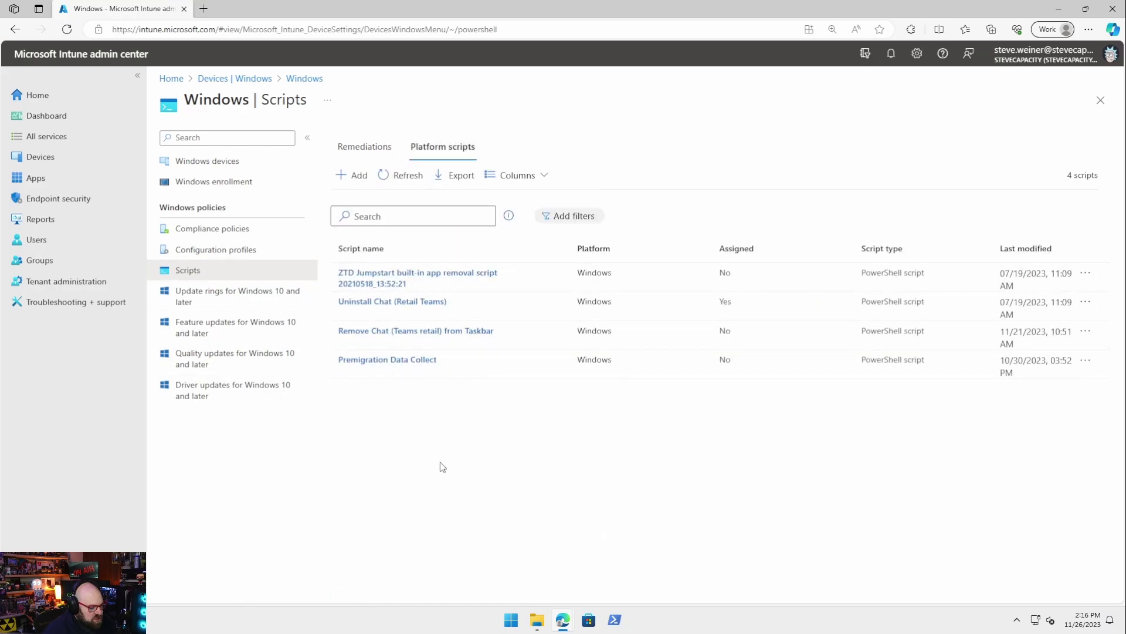
Check the Windows apps list, then bring the GitHub README window forward
{"action": "left_click", "coordinate": [18, 177]}
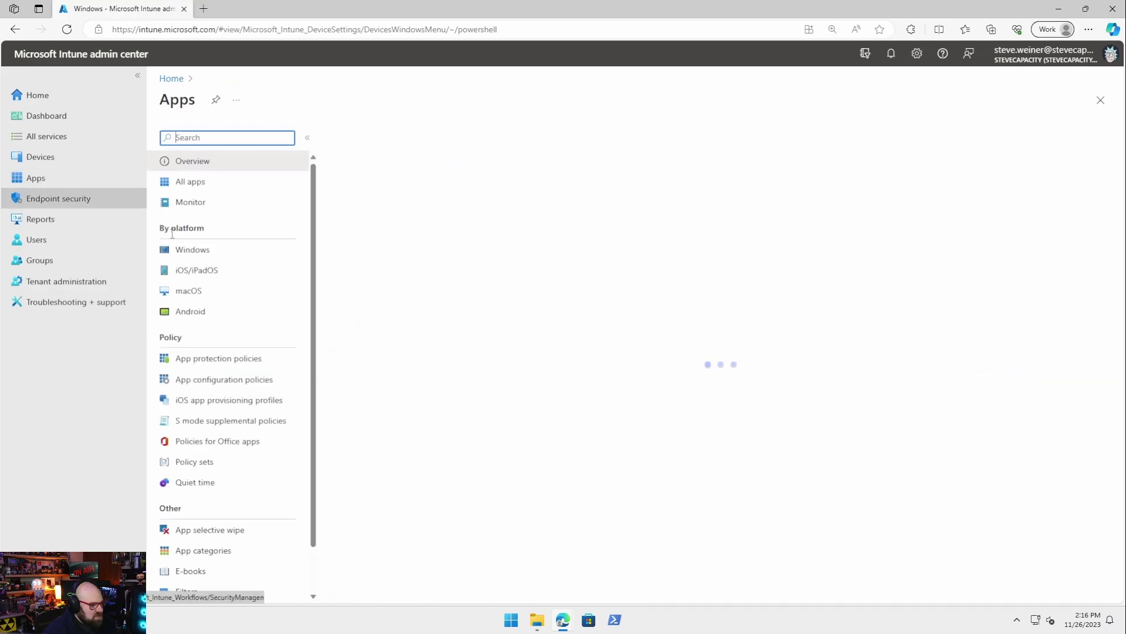
{"action": "left_click", "coordinate": [206, 248]}
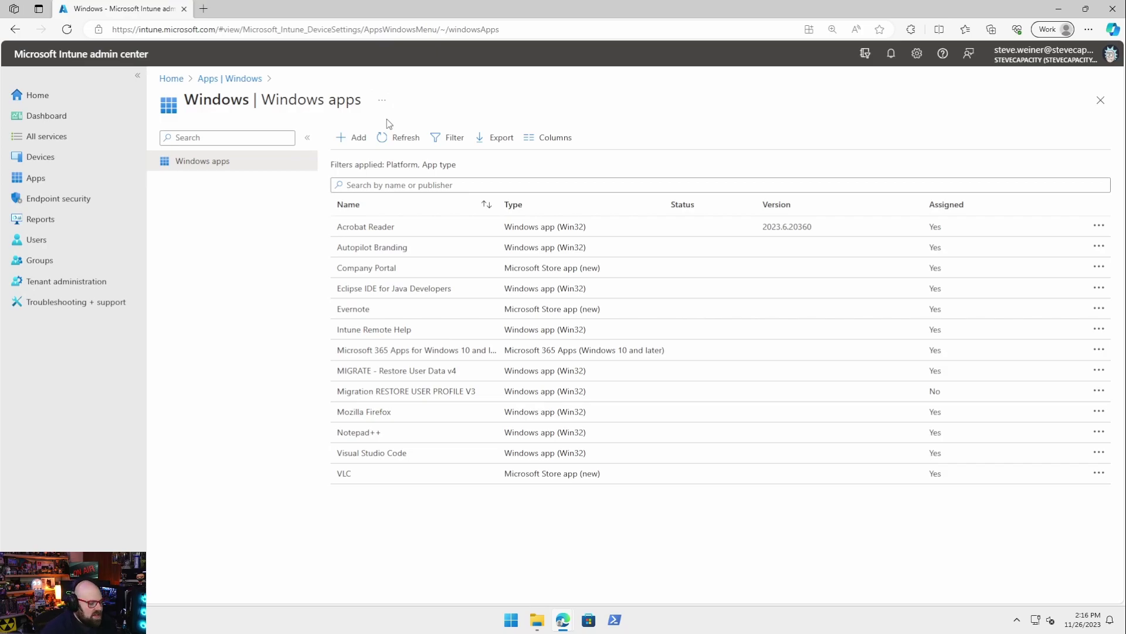
{"action": "mouse_move", "coordinate": [561, 623]}
{"action": "left_click", "coordinate": [482, 545]}
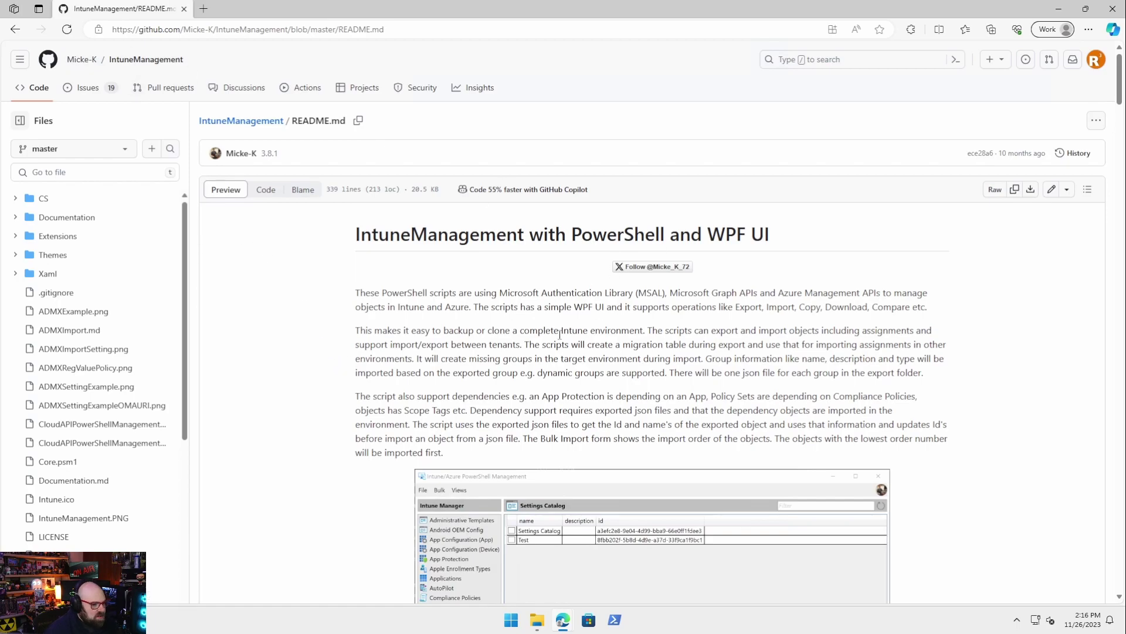
Open the Micke-K owner profile from the IntuneManagement README
{"action": "scroll", "coordinate": [560, 333], "scroll_direction": "down", "scroll_amount": 2}
{"action": "scroll", "coordinate": [607, 342], "scroll_direction": "up", "scroll_amount": 2}
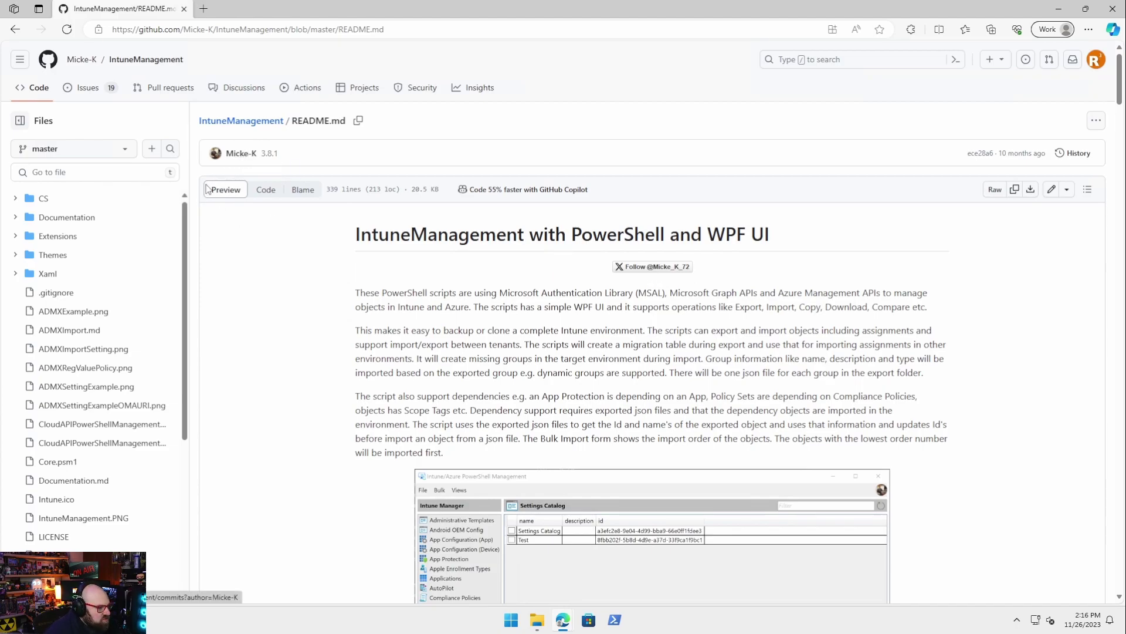
{"action": "left_click", "coordinate": [84, 68]}
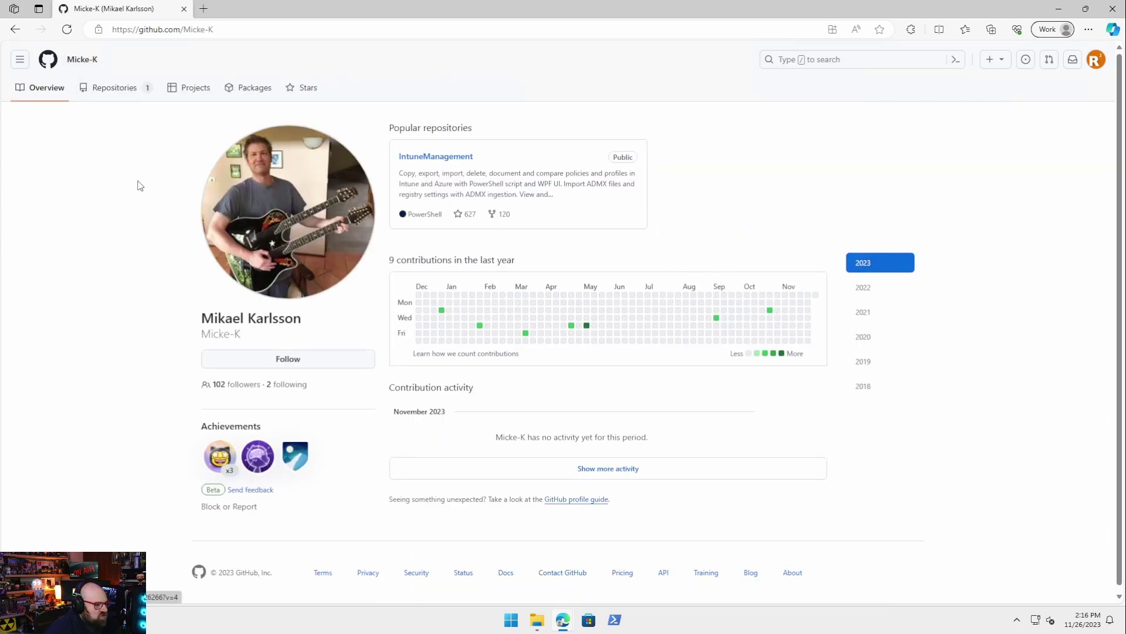
{"action": "scroll", "coordinate": [733, 260], "scroll_direction": "down", "scroll_amount": 1}
{"action": "scroll", "coordinate": [901, 492], "scroll_direction": "up", "scroll_amount": 1}
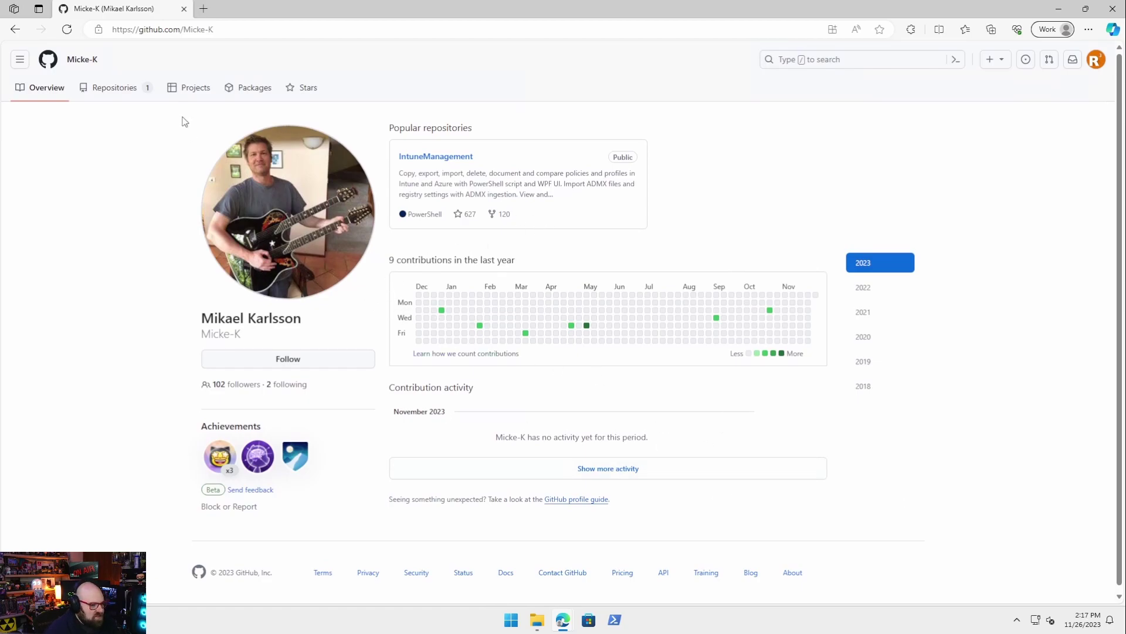
Open IntuneManagement from the owner's Repositories tab and scroll through its README and back up
{"action": "left_click", "coordinate": [103, 92]}
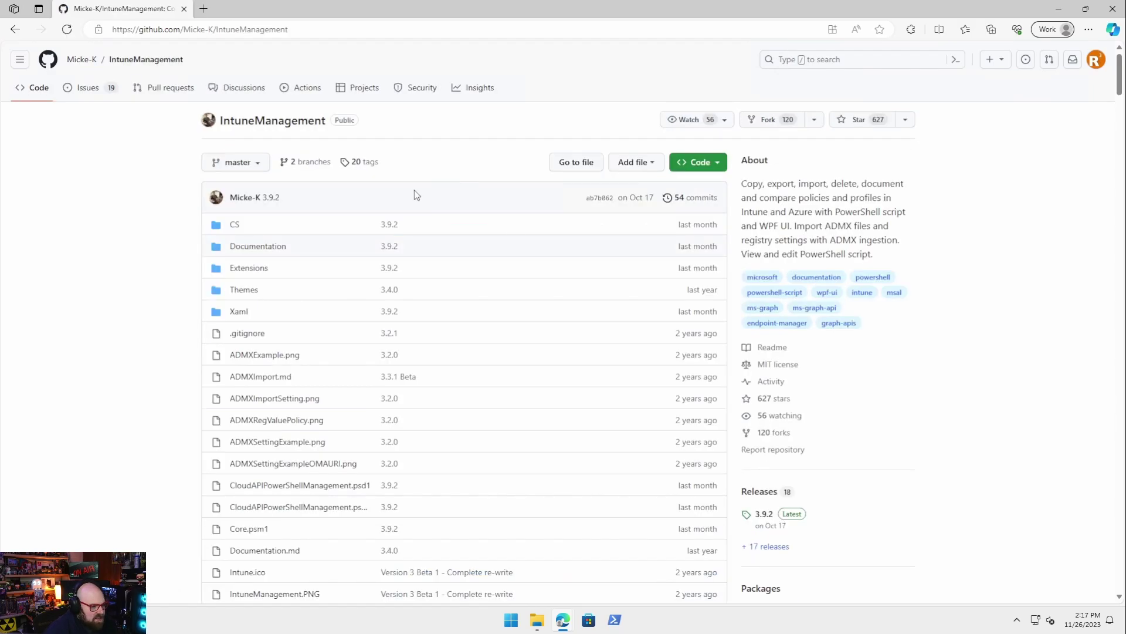
{"action": "scroll", "coordinate": [278, 326], "scroll_direction": "down", "scroll_amount": 20}
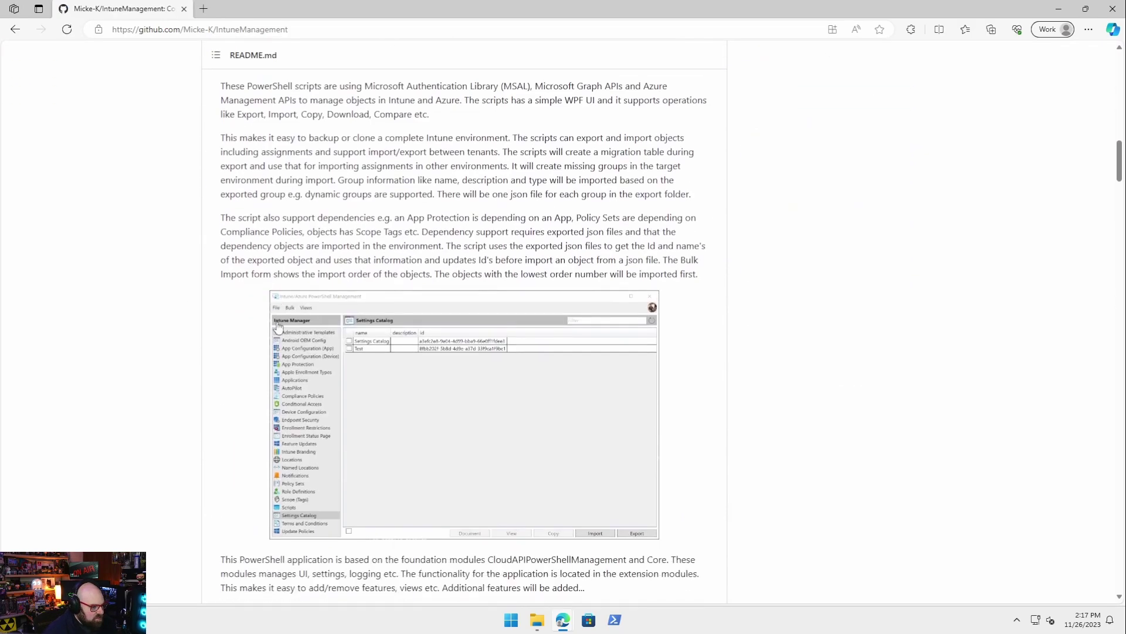
{"action": "scroll", "coordinate": [278, 326], "scroll_direction": "down", "scroll_amount": 5}
{"action": "scroll", "coordinate": [278, 325], "scroll_direction": "up", "scroll_amount": 6}
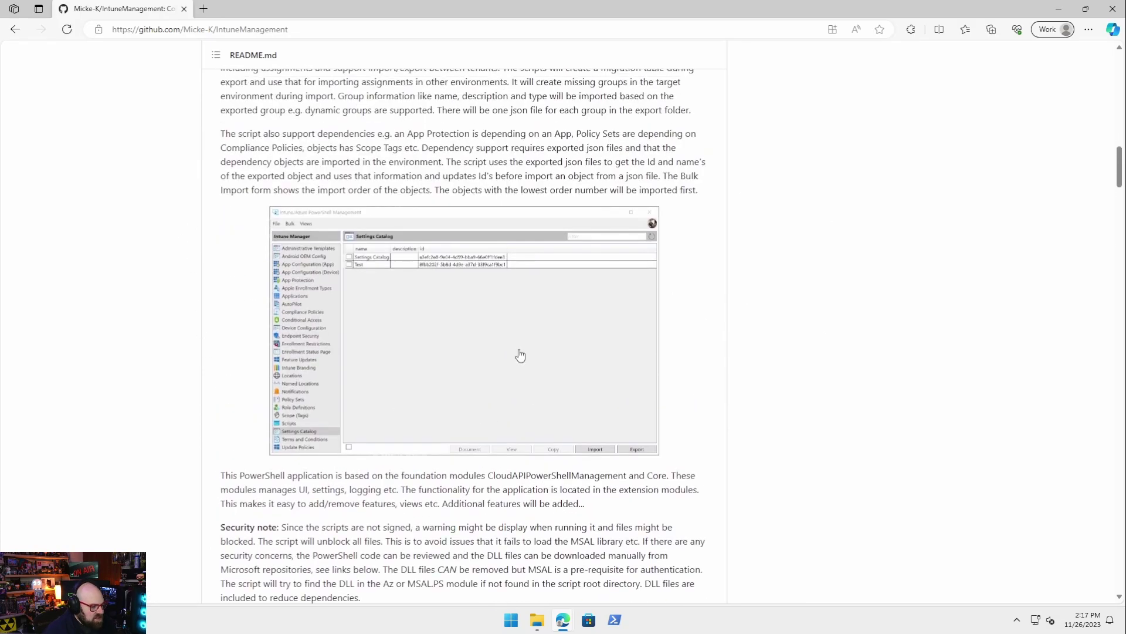
{"action": "scroll", "coordinate": [620, 381], "scroll_direction": "down", "scroll_amount": 11}
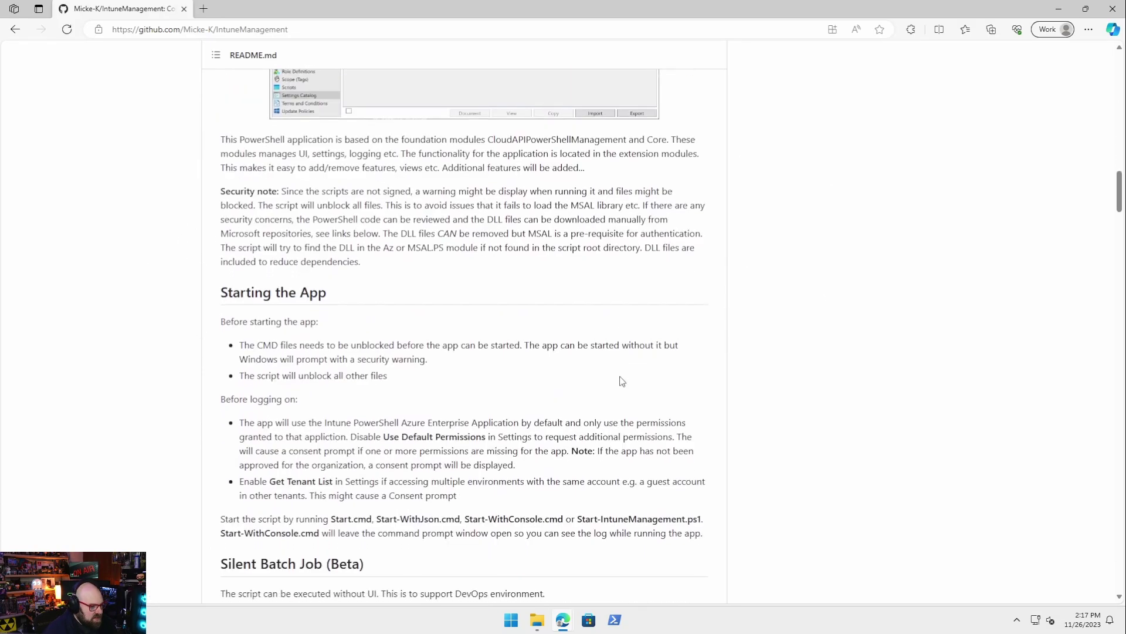
{"action": "scroll", "coordinate": [364, 303], "scroll_direction": "down", "scroll_amount": 3}
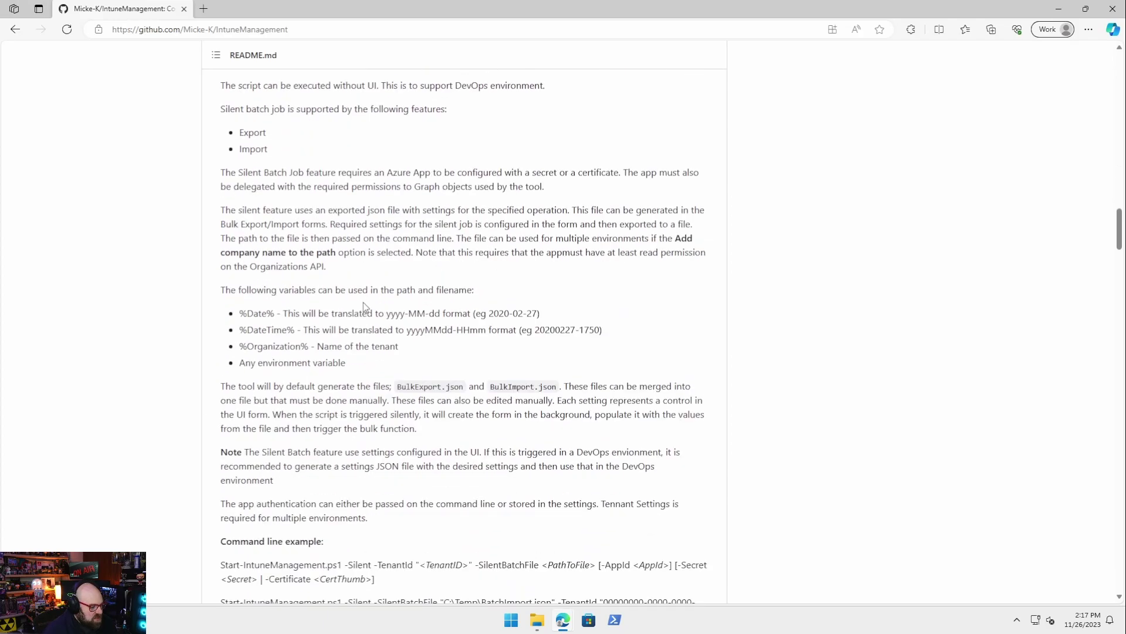
{"action": "scroll", "coordinate": [364, 301], "scroll_direction": "down", "scroll_amount": 3}
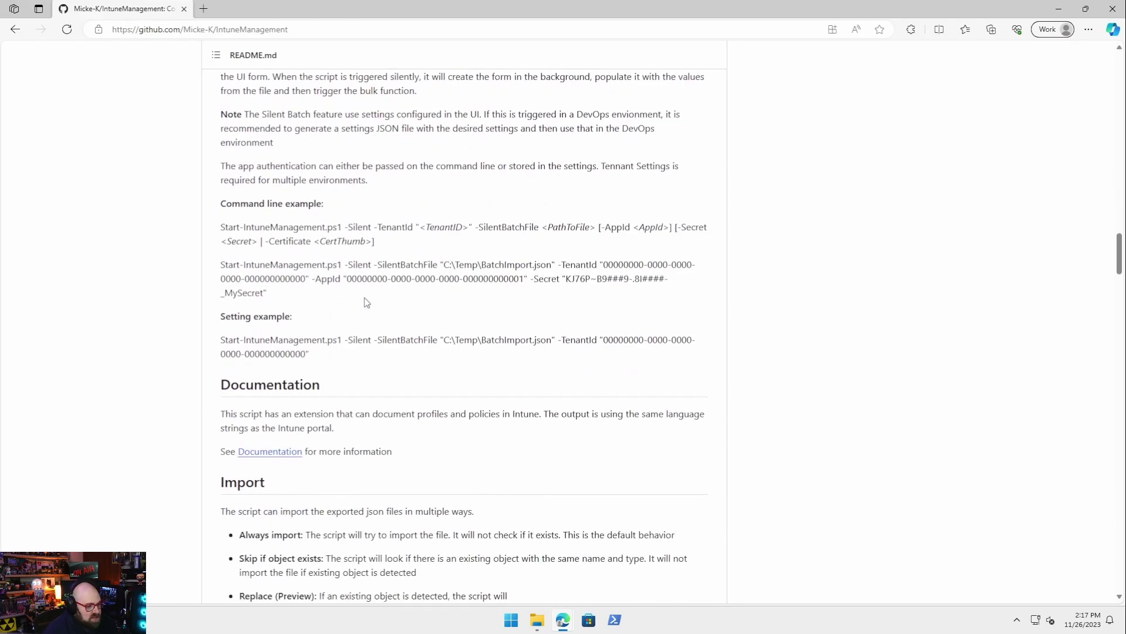
{"action": "scroll", "coordinate": [364, 299], "scroll_direction": "down", "scroll_amount": 7}
{"action": "scroll", "coordinate": [393, 286], "scroll_direction": "down", "scroll_amount": 7}
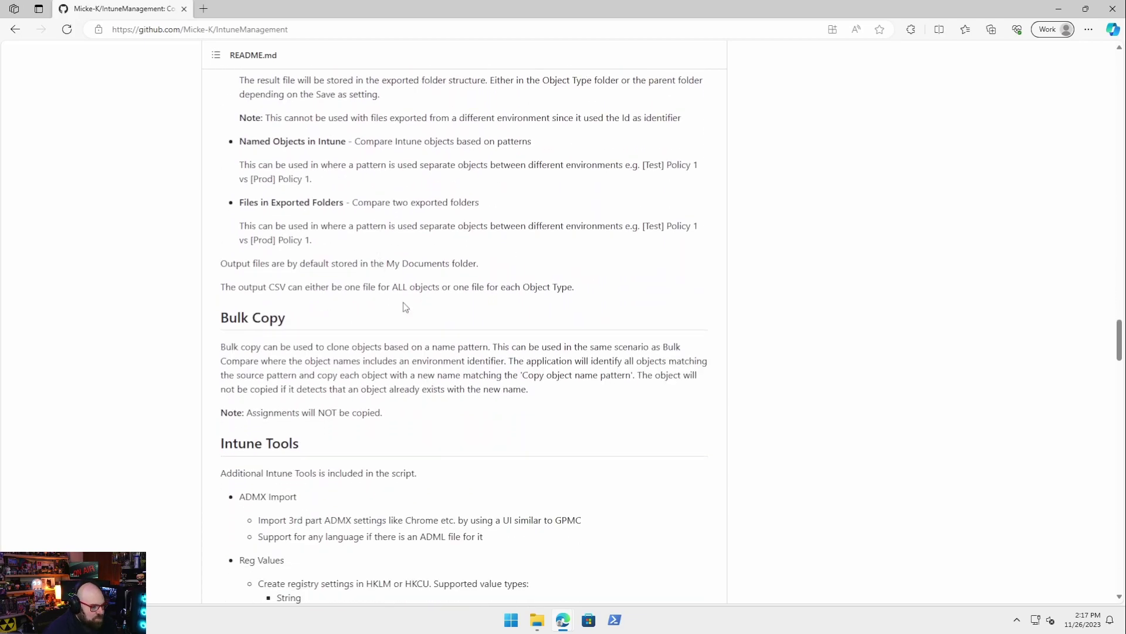
{"action": "scroll", "coordinate": [405, 306], "scroll_direction": "up", "scroll_amount": 20}
{"action": "scroll", "coordinate": [410, 309], "scroll_direction": "up", "scroll_amount": 15}
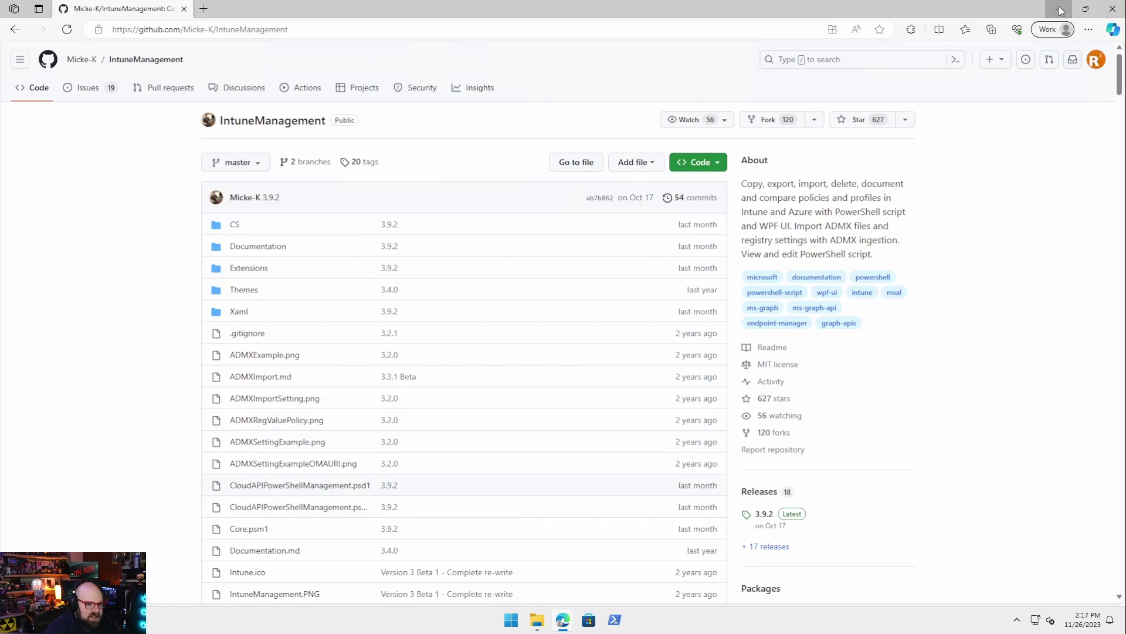
{"action": "key", "text": "alt+Tab"}
Run Start-WithApp.cmd from the IntuneManagement-master folder to launch Intune Manager
{"action": "mouse_move", "coordinate": [530, 610]}
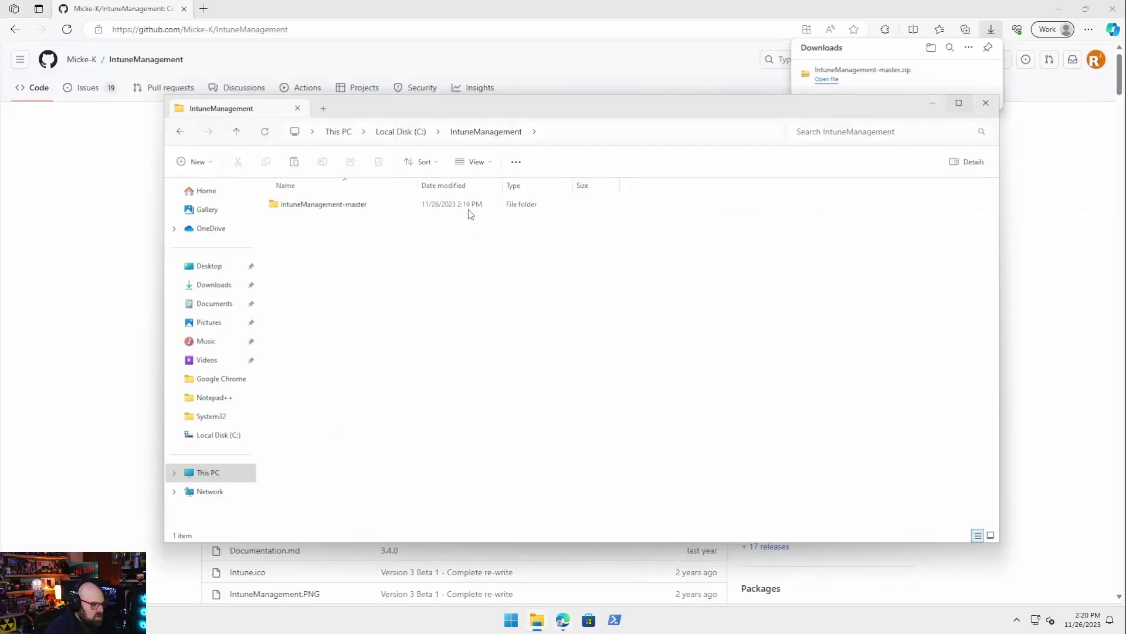
{"action": "double_click", "coordinate": [471, 203]}
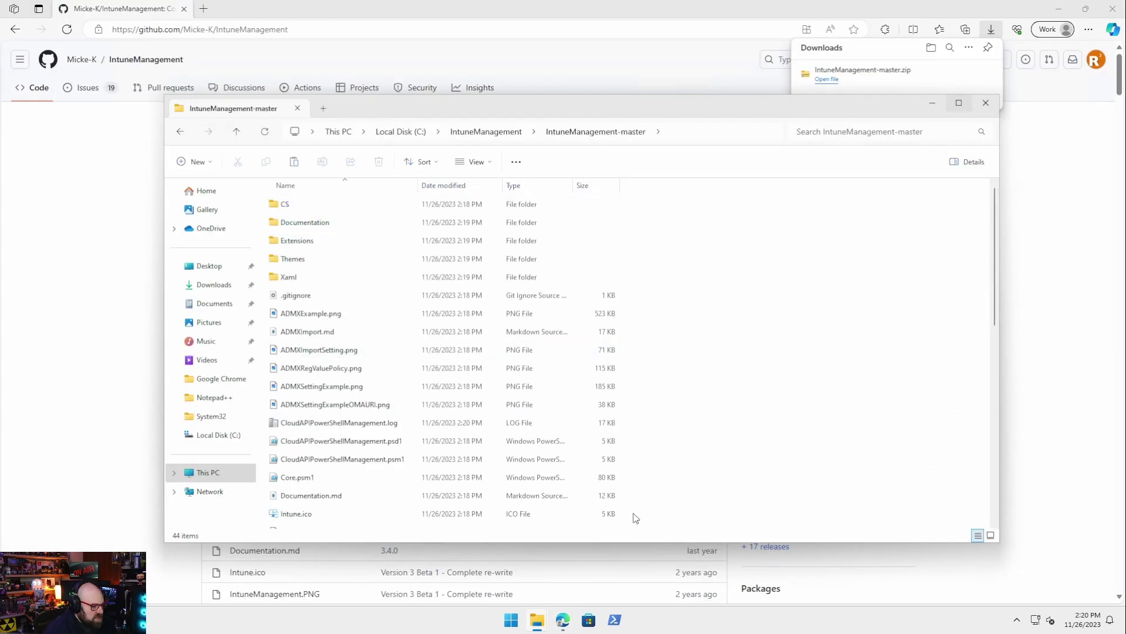
{"action": "scroll", "coordinate": [552, 404], "scroll_direction": "down", "scroll_amount": 7}
{"action": "scroll", "coordinate": [551, 404], "scroll_direction": "down", "scroll_amount": 2}
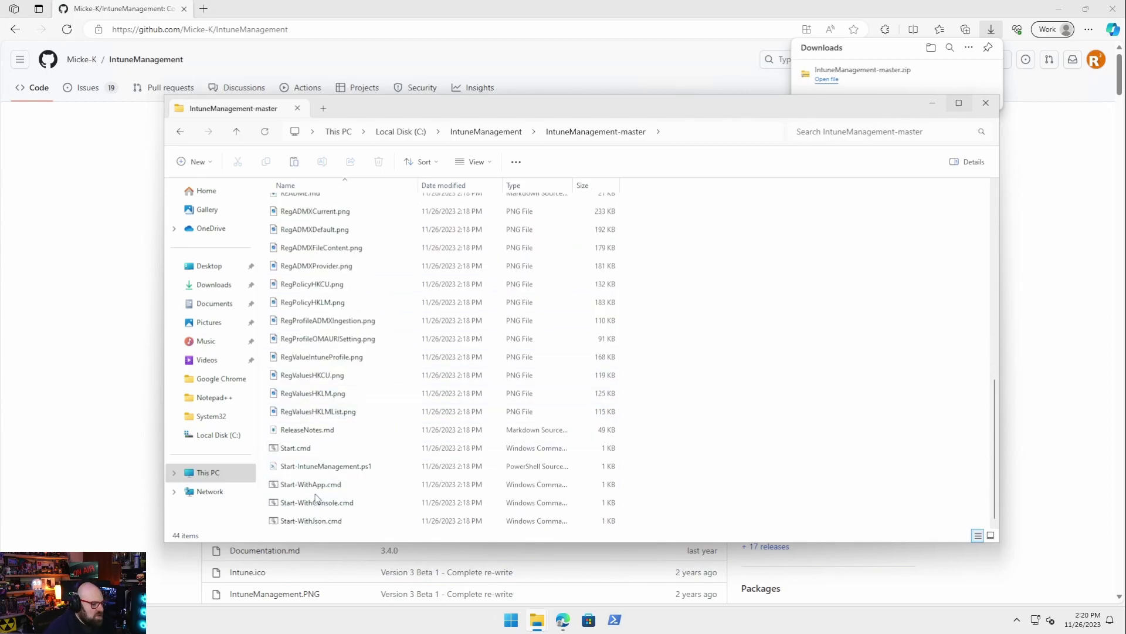
{"action": "left_click", "coordinate": [287, 485]}
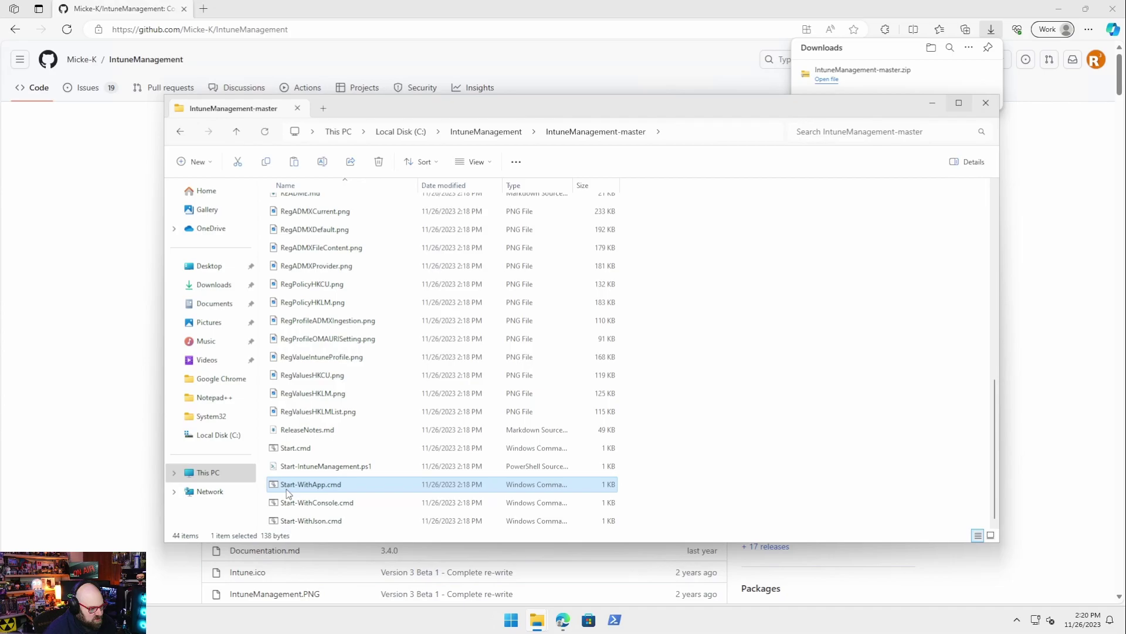
{"action": "double_click", "coordinate": [349, 491]}
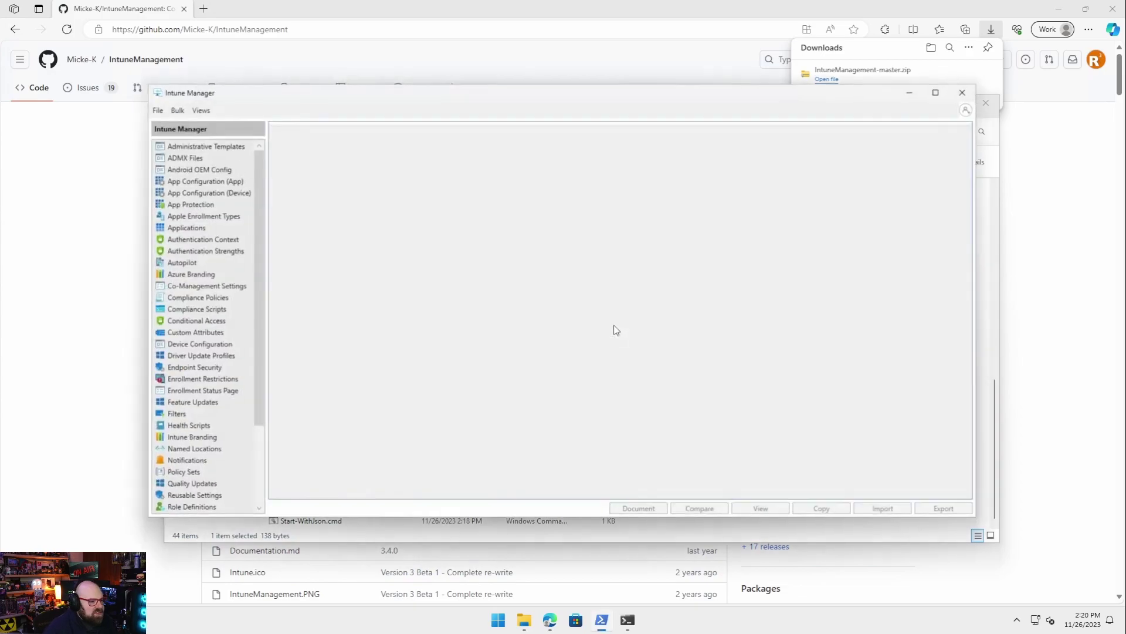
Minimize Edge, close both File Explorer windows and glance at the general options list
{"action": "left_click", "coordinate": [1060, 14]}
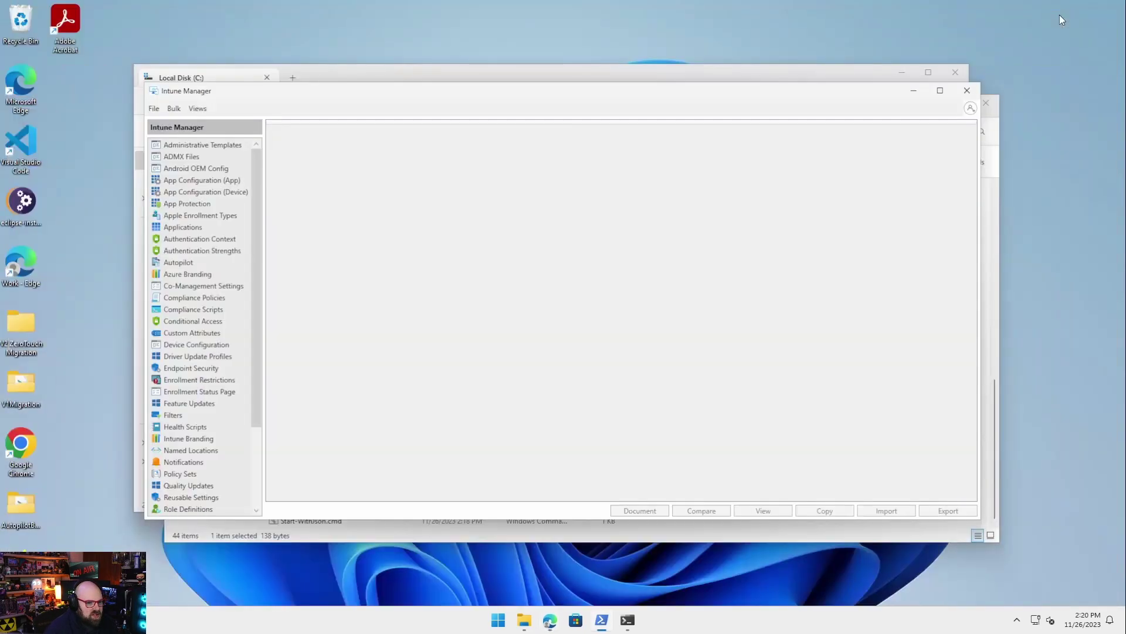
{"action": "left_click", "coordinate": [967, 71]}
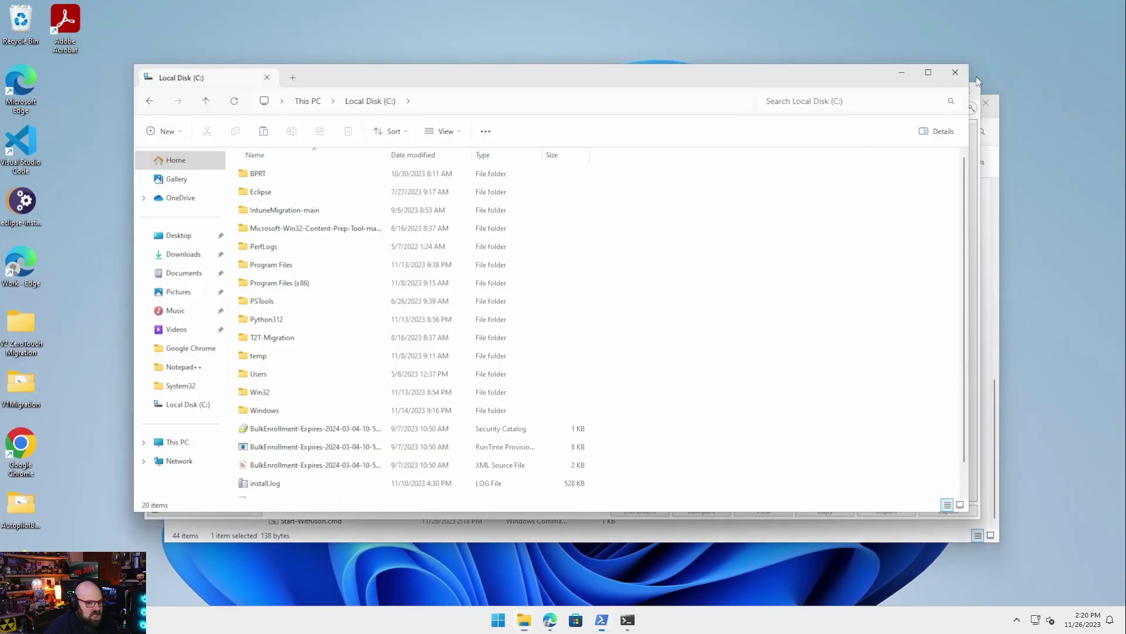
{"action": "left_click", "coordinate": [997, 104]}
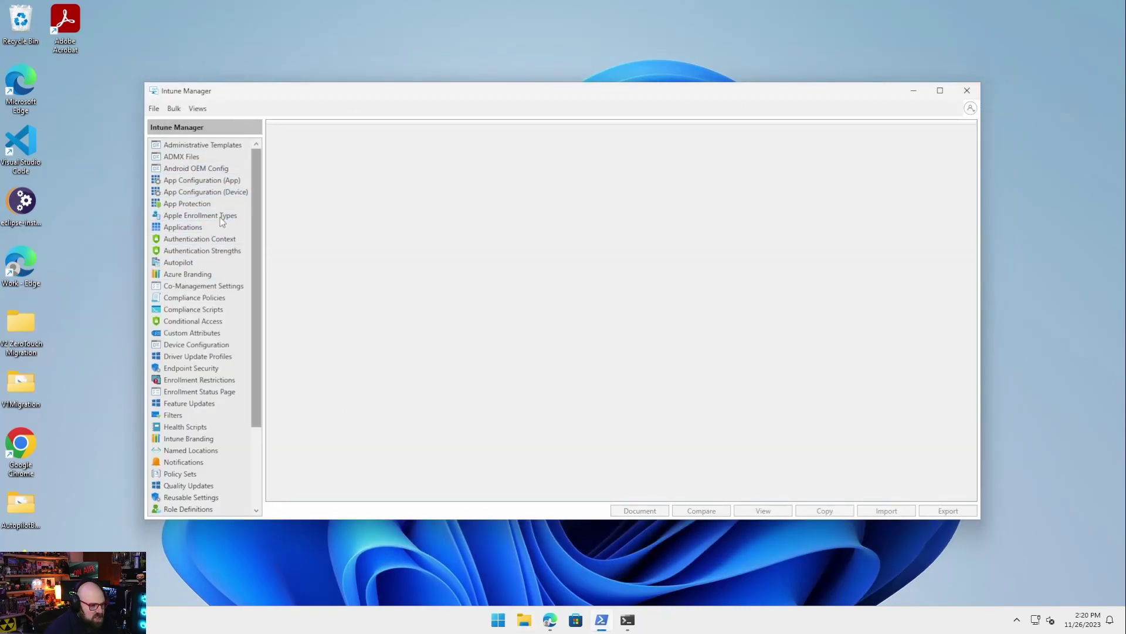
{"action": "left_click", "coordinate": [156, 109]}
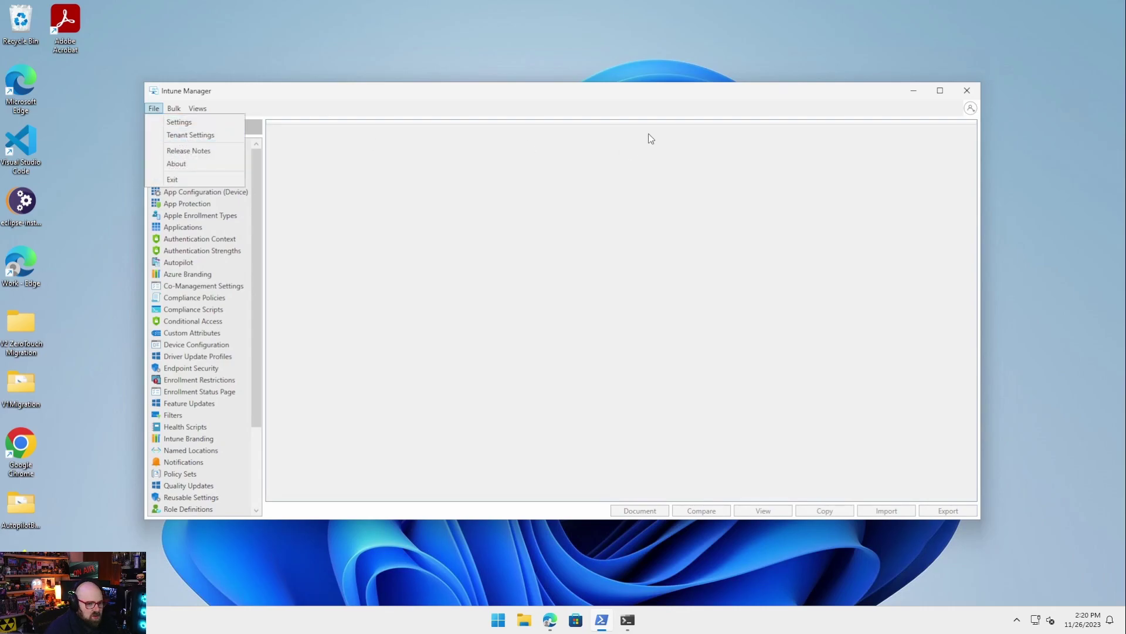
{"action": "left_click", "coordinate": [792, 126]}
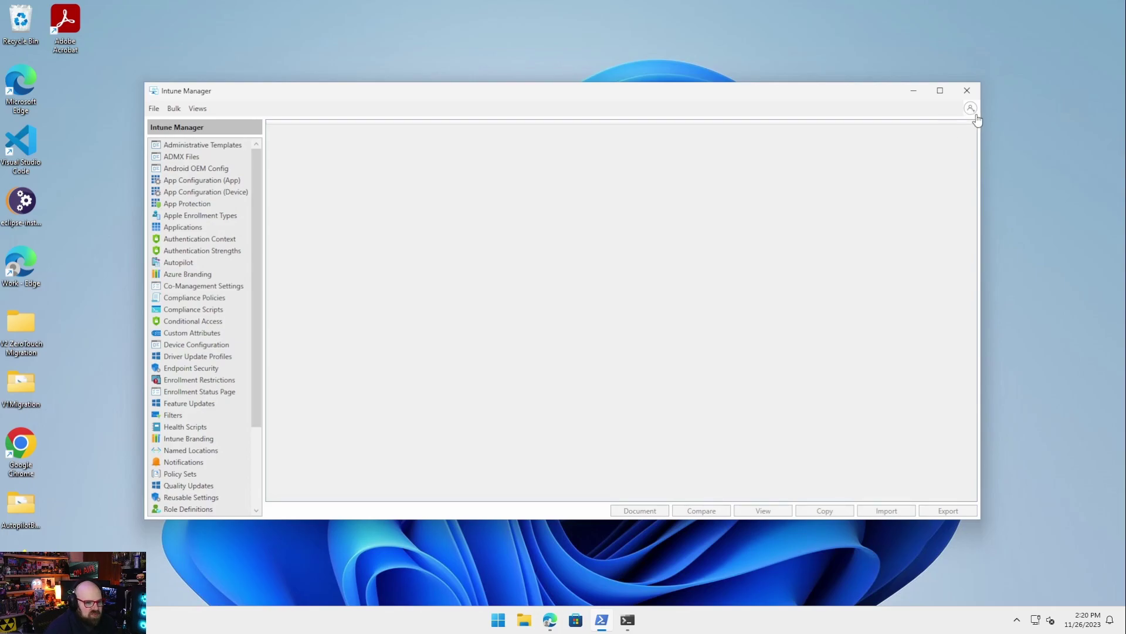
Reposition the Intune Manager window and open the account sign-in dialog
{"action": "left_click_drag", "start_coordinate": [686, 95], "coordinate": [690, 85]}
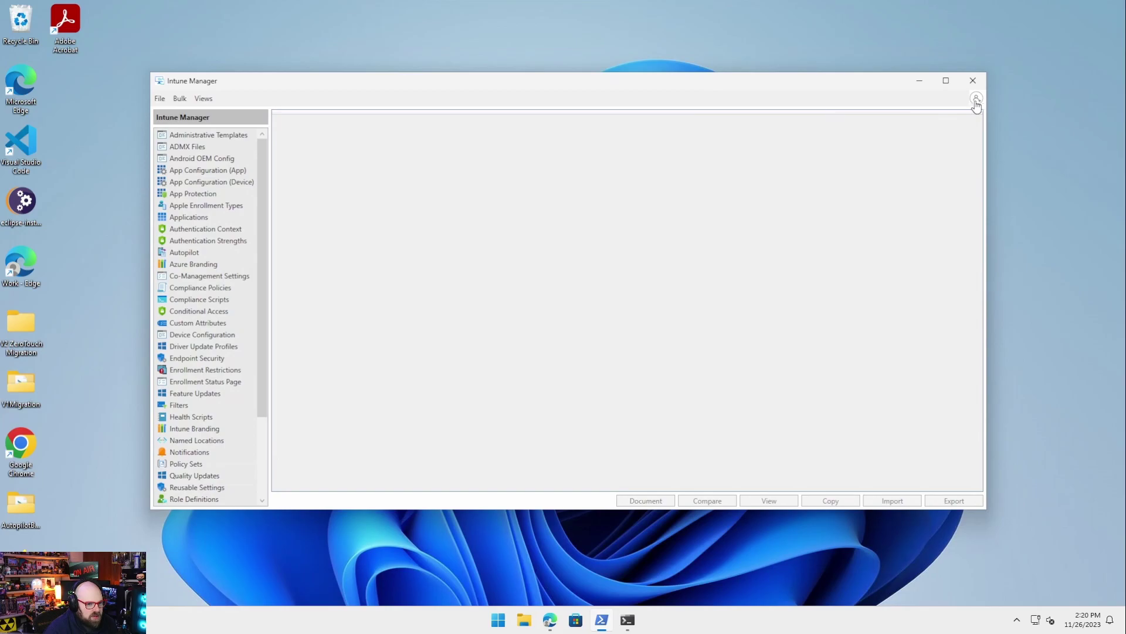
{"action": "left_click_drag", "start_coordinate": [976, 105], "coordinate": [961, 118]}
{"action": "left_click", "coordinate": [959, 115]}
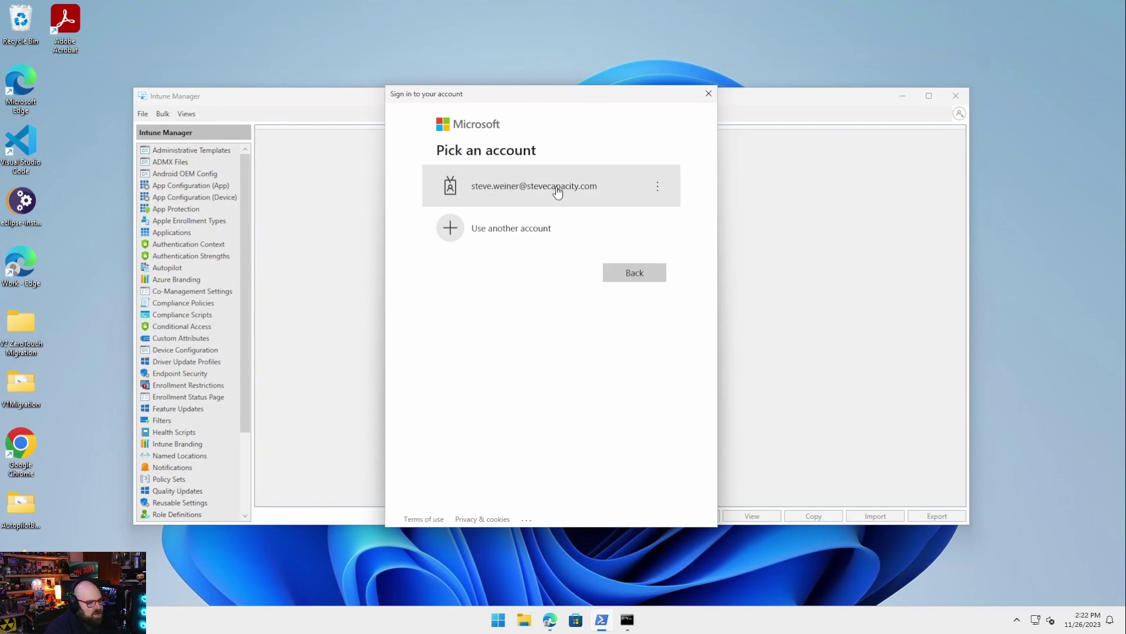
Sign in with the work account and its password, then list the 13 Device Configuration policies
{"action": "left_click", "coordinate": [557, 191]}
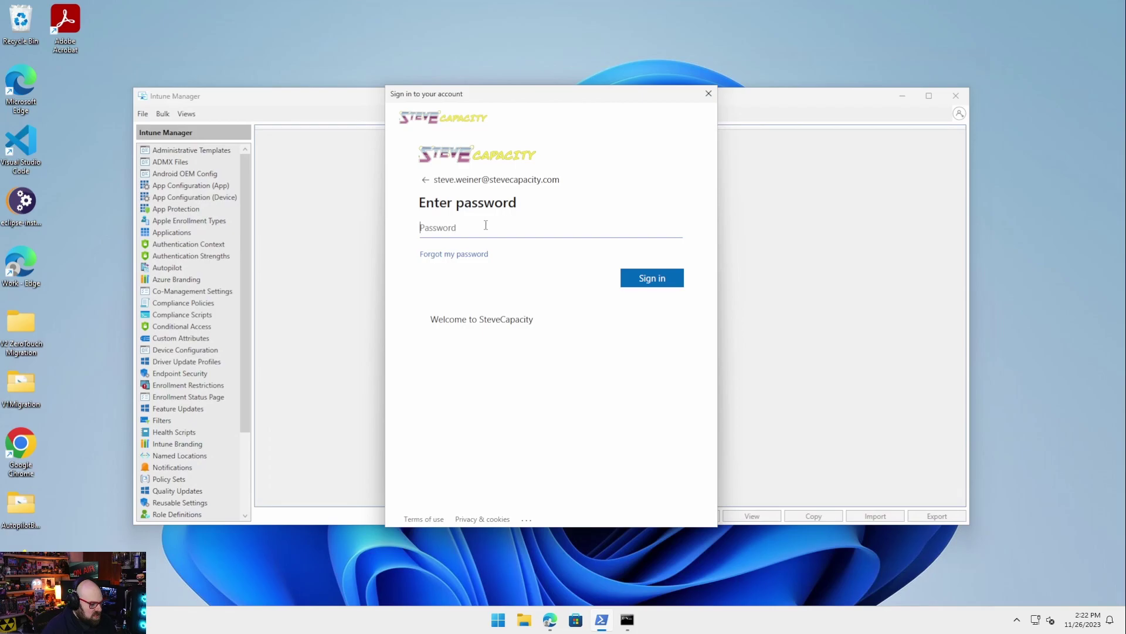
{"action": "type", "text": "•"}
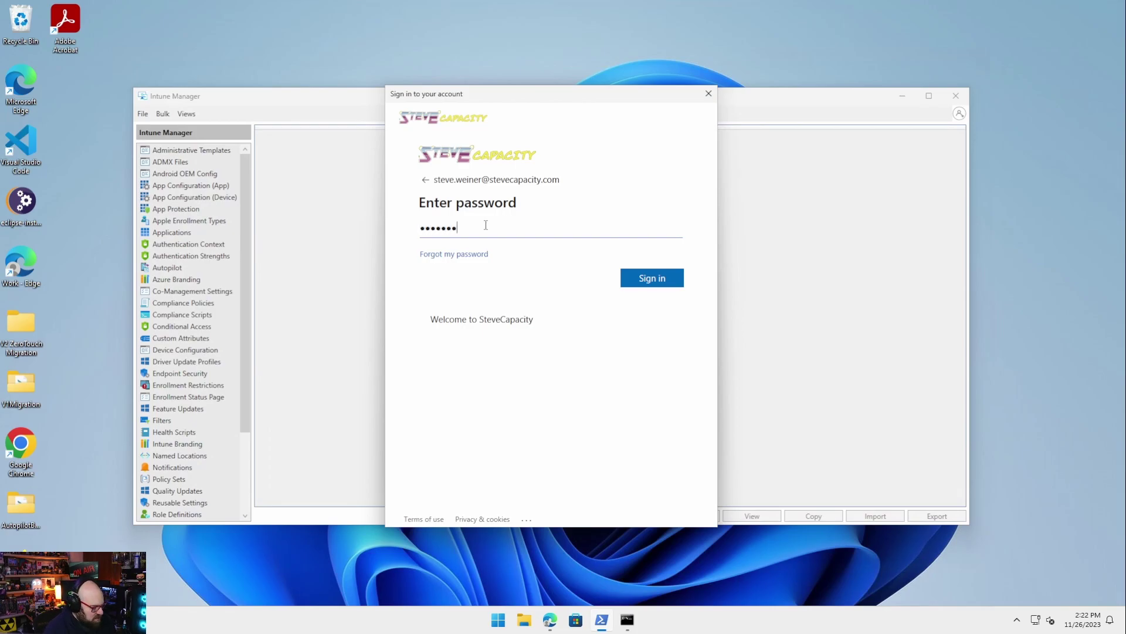
{"action": "type", "text": "•••••••••"}
{"action": "key", "text": "Return"}
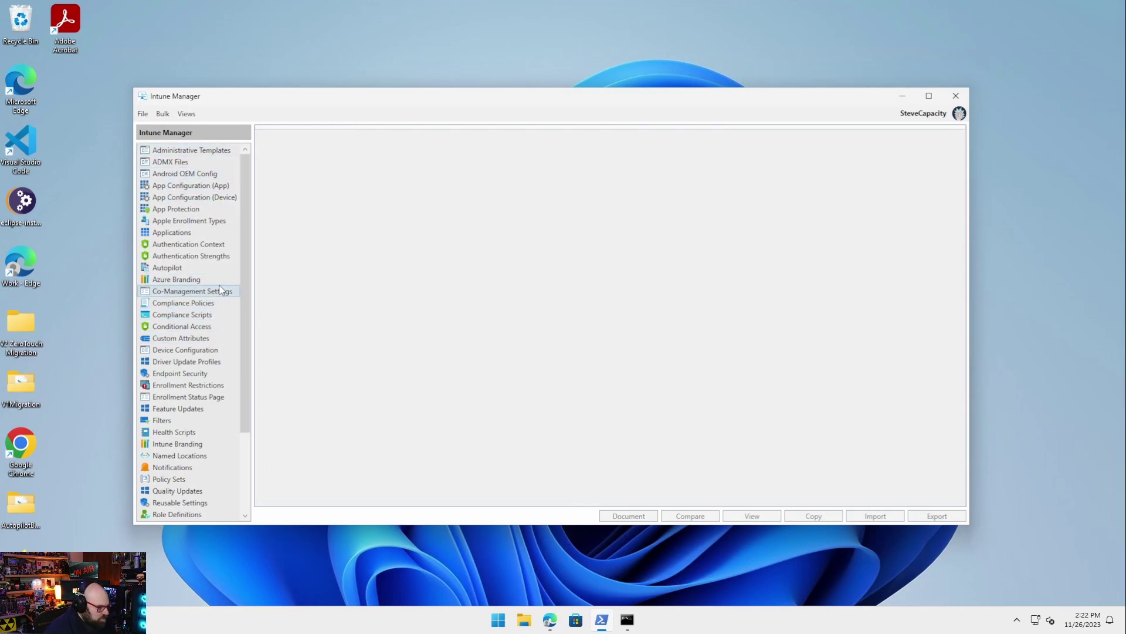
{"action": "left_click", "coordinate": [192, 349]}
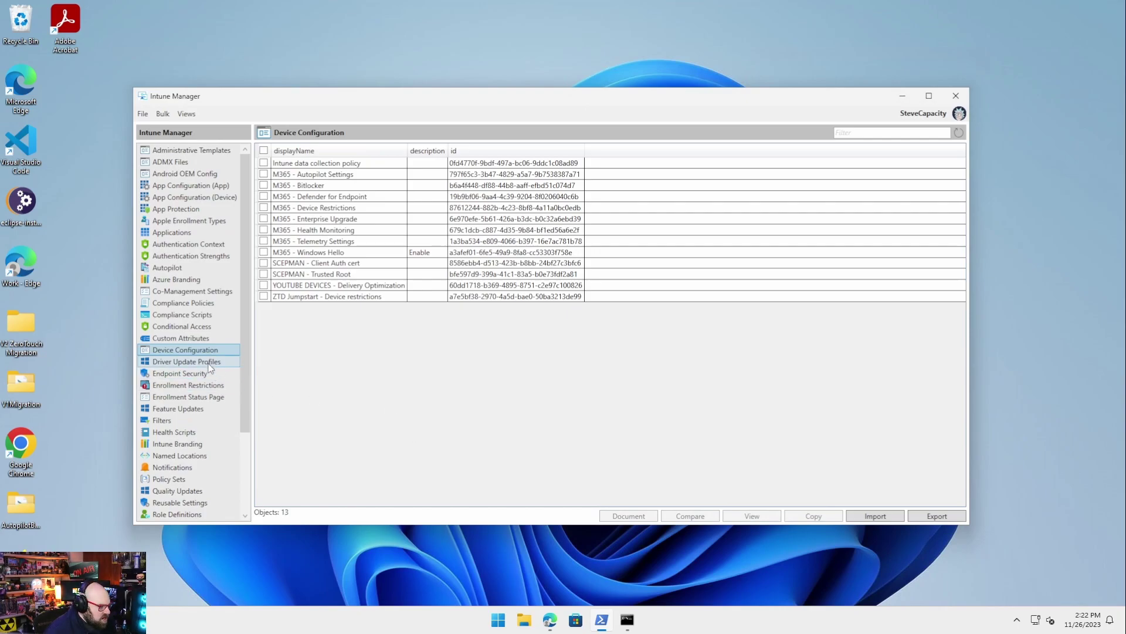
Browse the Feature Updates, Update Policies, Administrative Templates and ADMX Files categories
{"action": "left_click", "coordinate": [191, 408]}
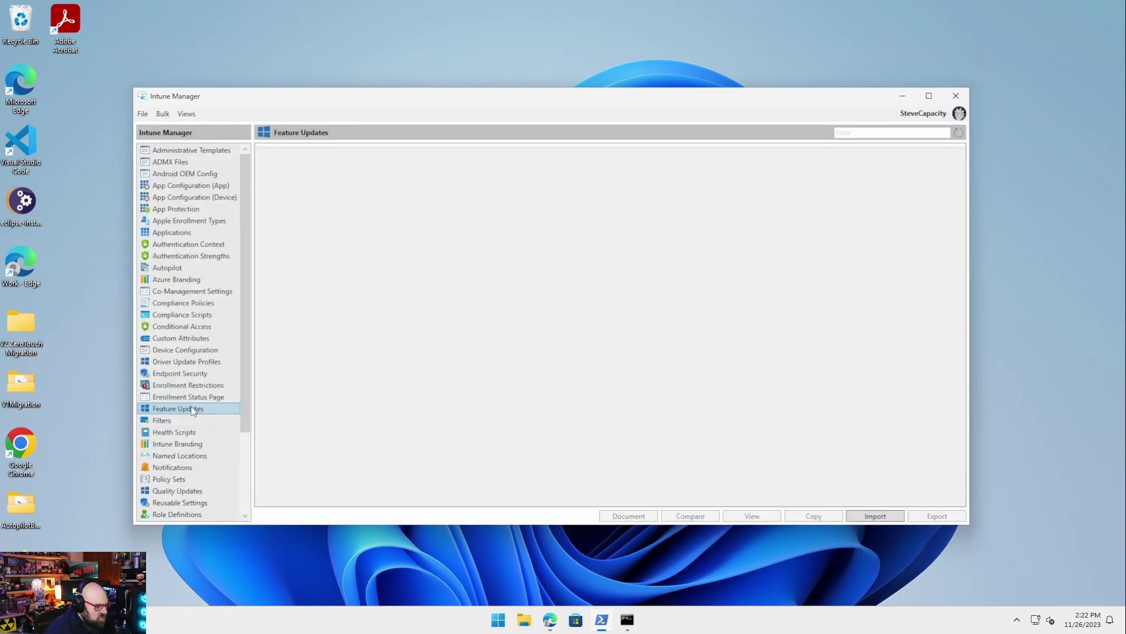
{"action": "scroll", "coordinate": [203, 431], "scroll_direction": "down", "scroll_amount": 2}
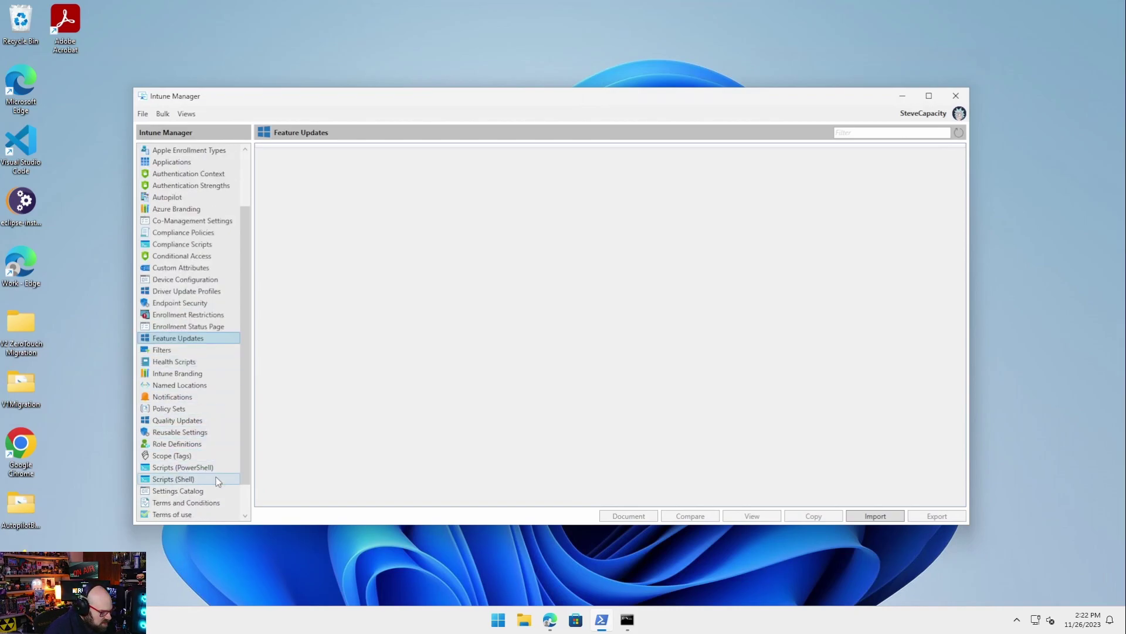
{"action": "scroll", "coordinate": [212, 478], "scroll_direction": "down", "scroll_amount": 1}
{"action": "left_click", "coordinate": [210, 493]}
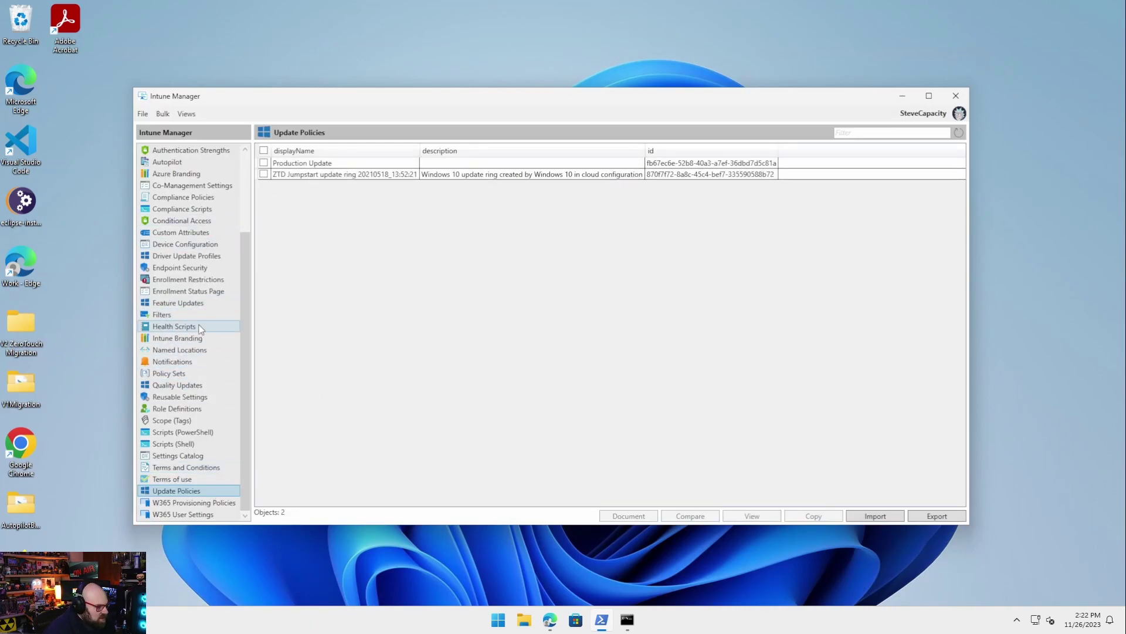
{"action": "scroll", "coordinate": [203, 403], "scroll_direction": "up", "scroll_amount": 3}
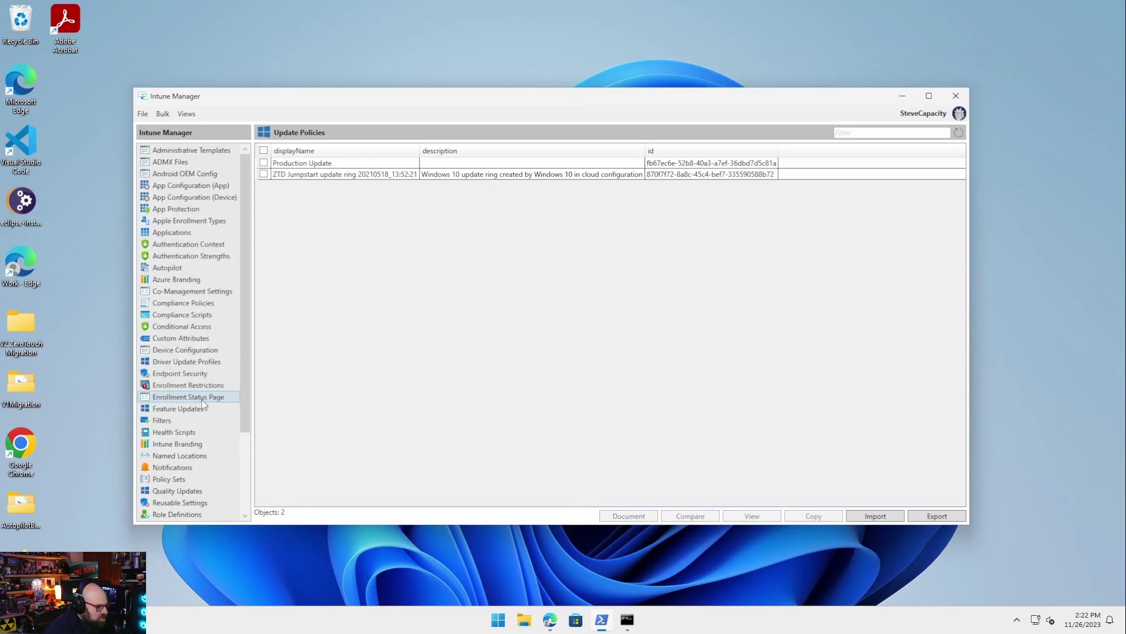
{"action": "left_click", "coordinate": [217, 152]}
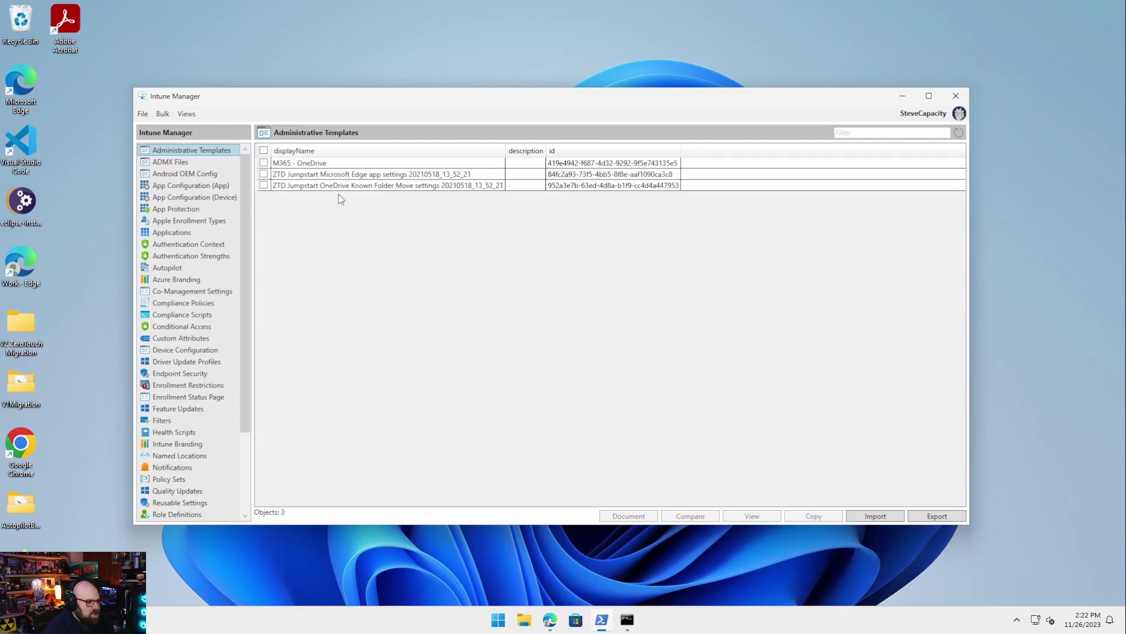
{"action": "left_click", "coordinate": [188, 164]}
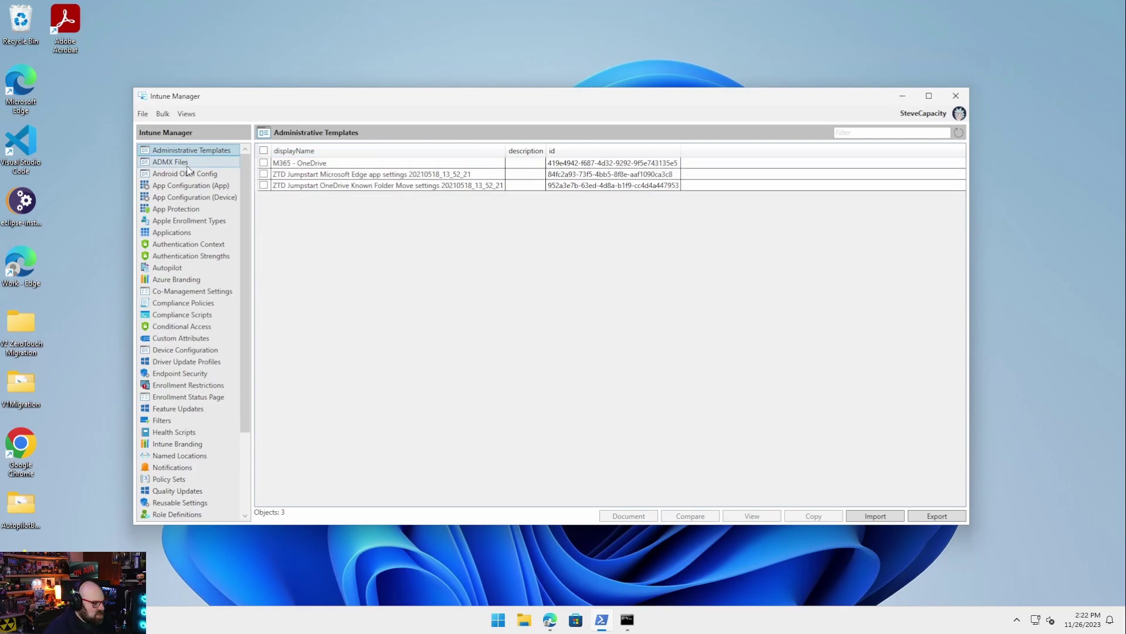
{"action": "left_click", "coordinate": [186, 150]}
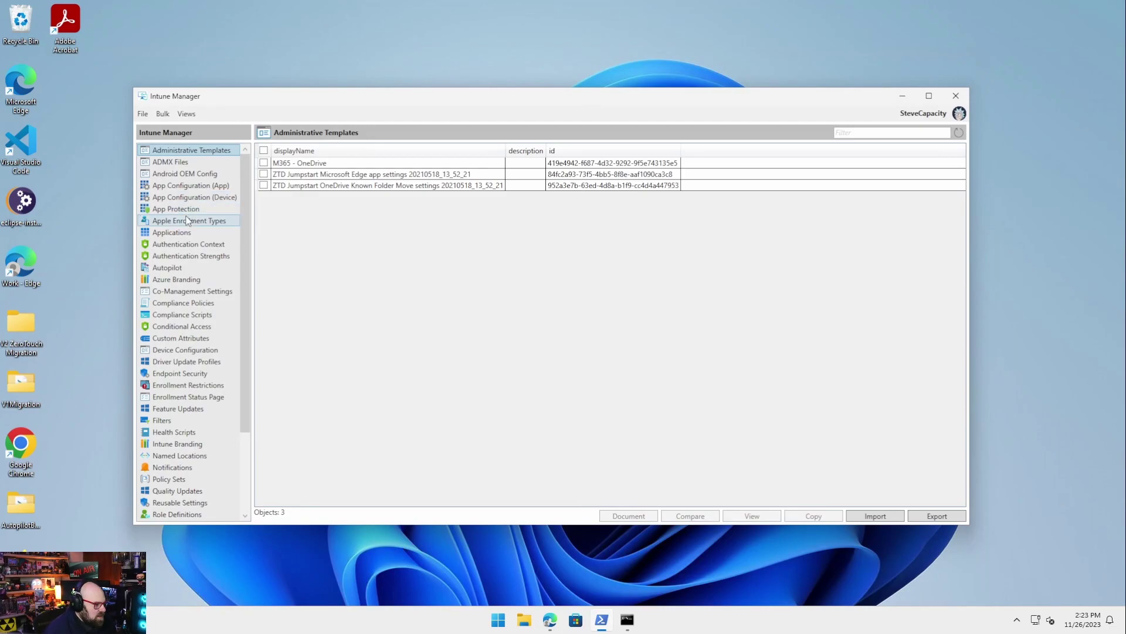
Browse Applications, Autopilot and Policy Sets, ending on the two default Enrollment Restrictions
{"action": "left_click", "coordinate": [192, 234]}
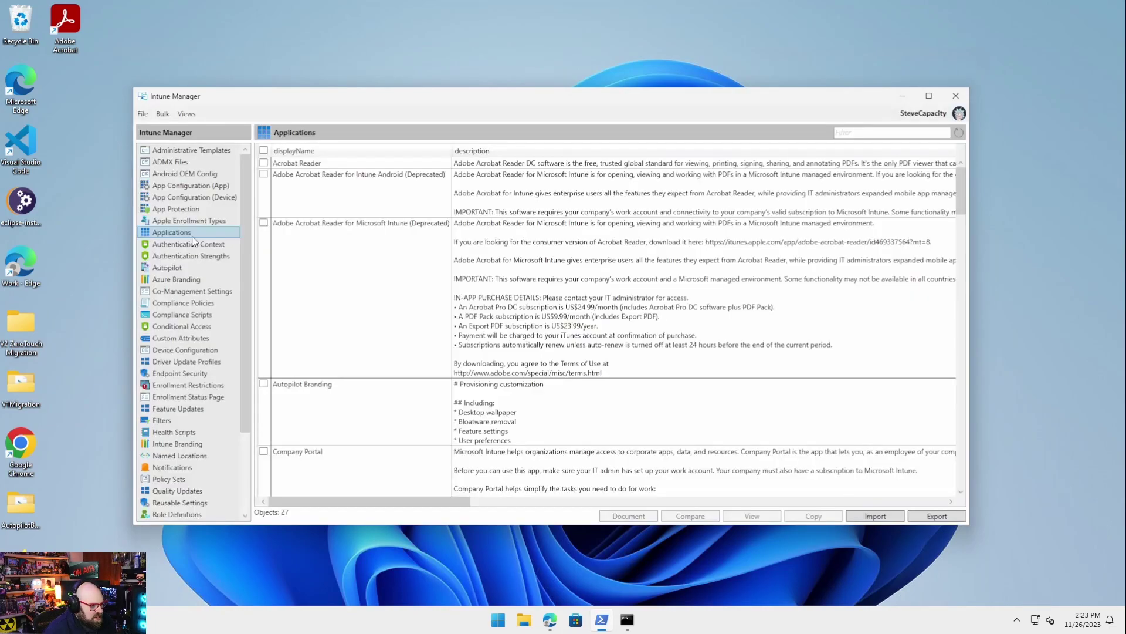
{"action": "scroll", "coordinate": [568, 301], "scroll_direction": "down", "scroll_amount": 15}
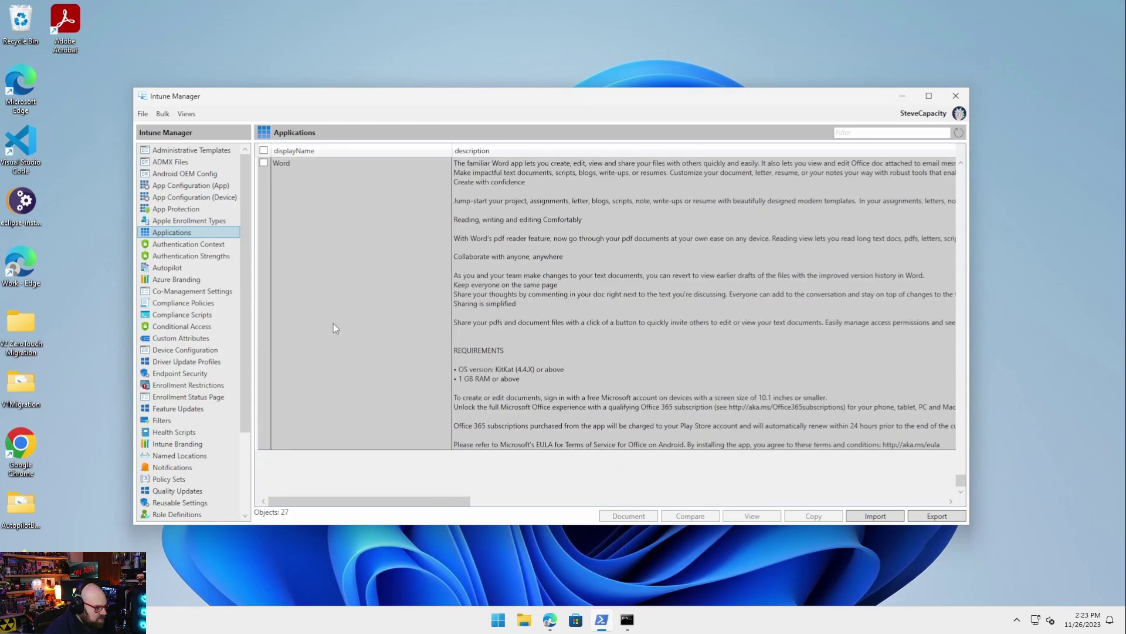
{"action": "scroll", "coordinate": [342, 366], "scroll_direction": "up", "scroll_amount": 5}
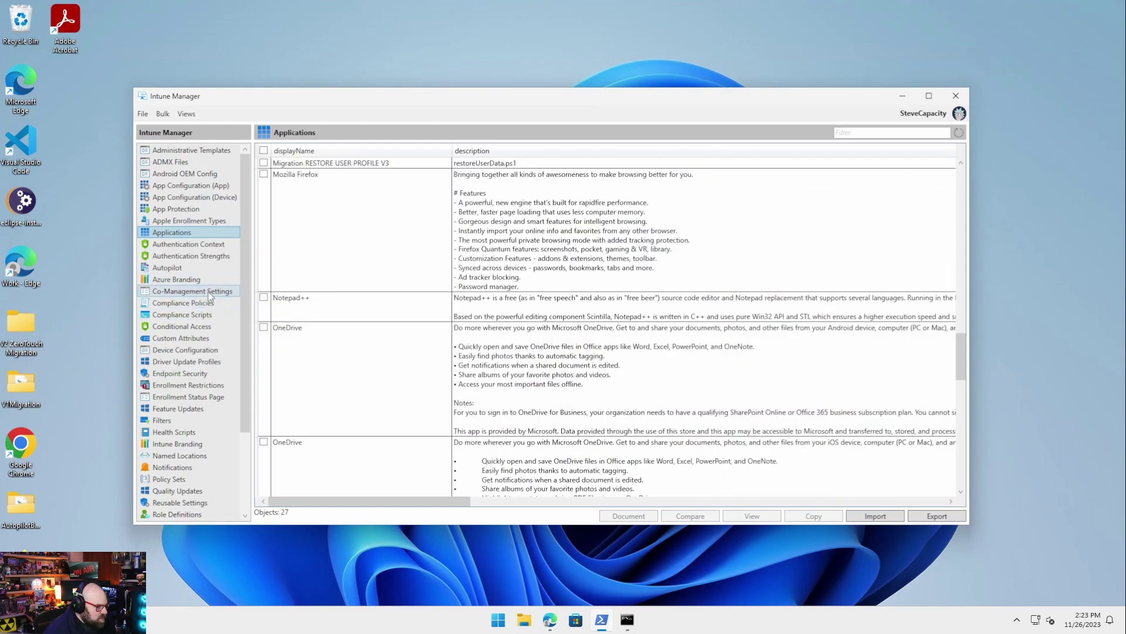
{"action": "left_click", "coordinate": [206, 269]}
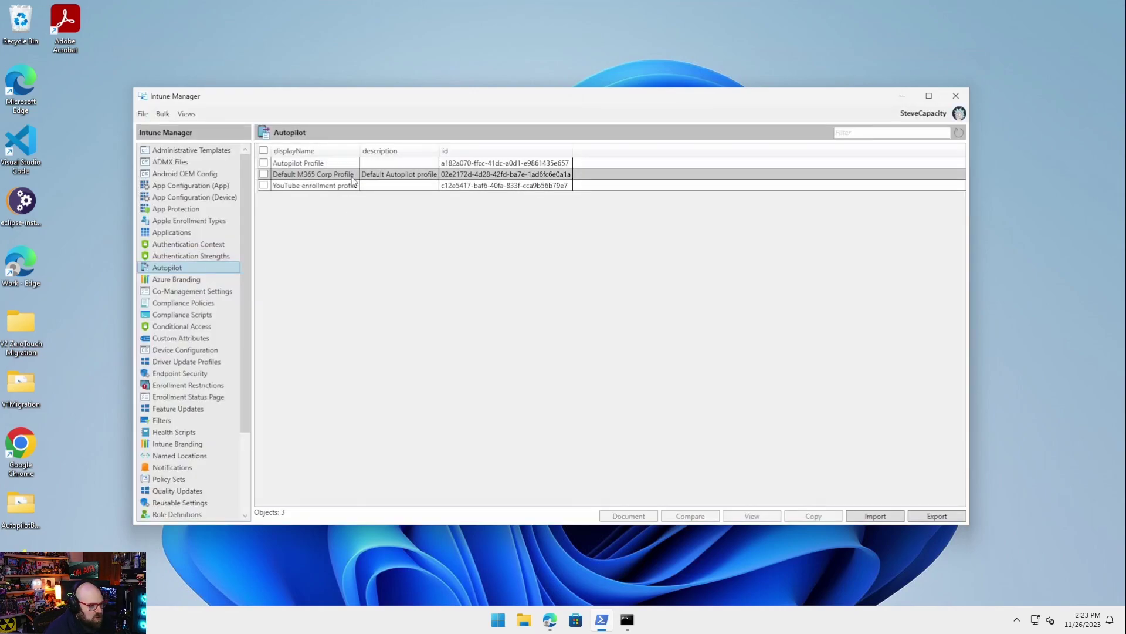
{"action": "scroll", "coordinate": [199, 410], "scroll_direction": "down", "scroll_amount": 1}
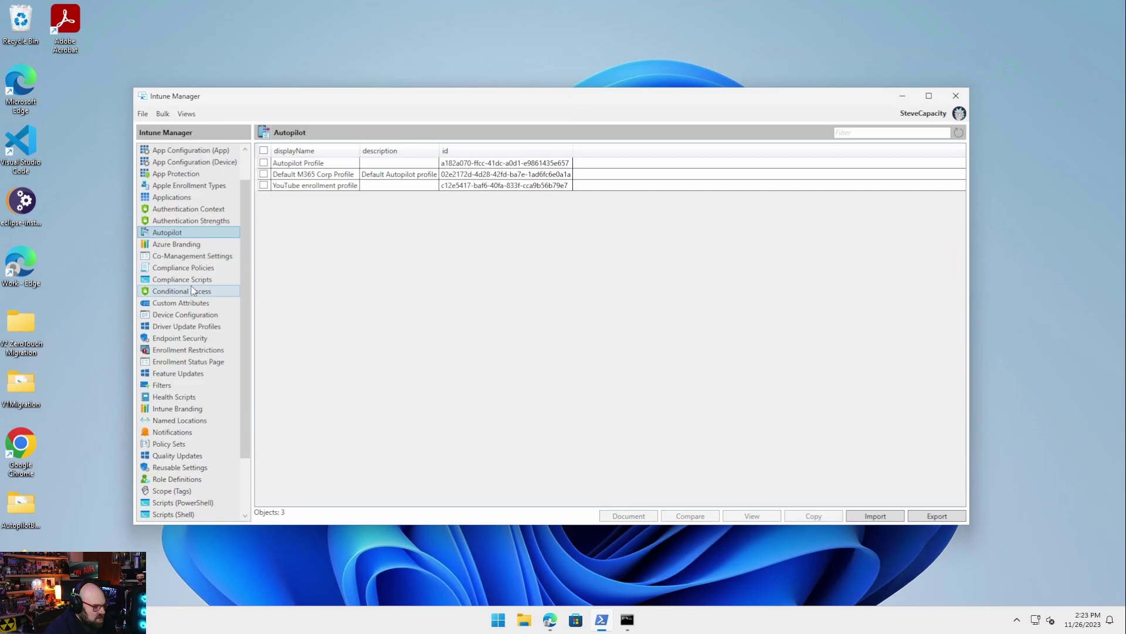
{"action": "left_click", "coordinate": [222, 446]}
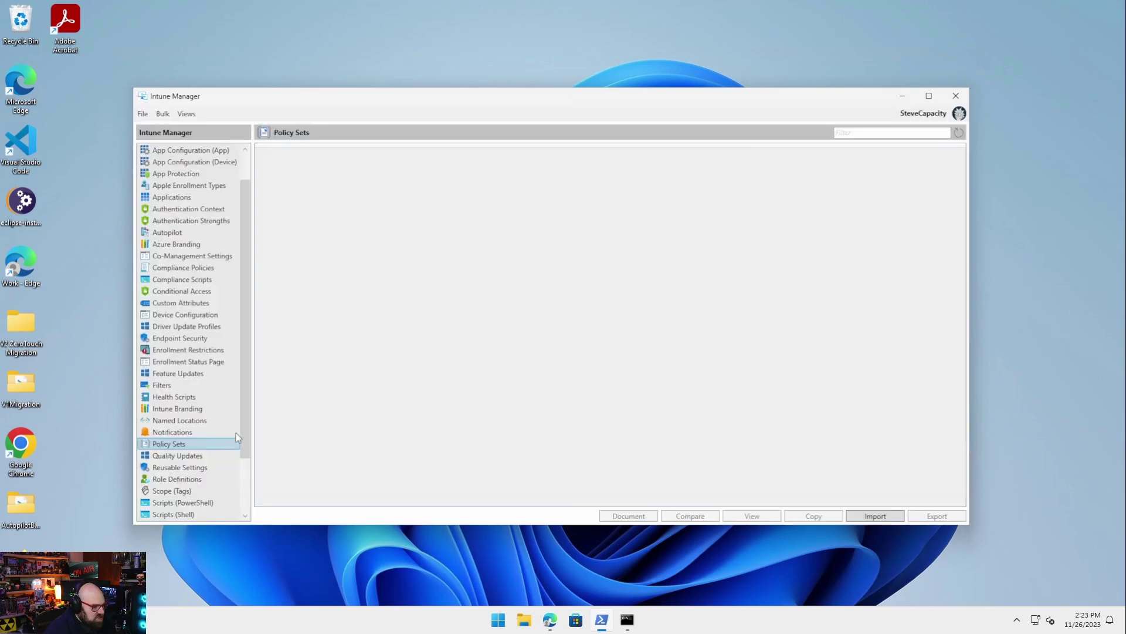
{"action": "left_click", "coordinate": [206, 349]}
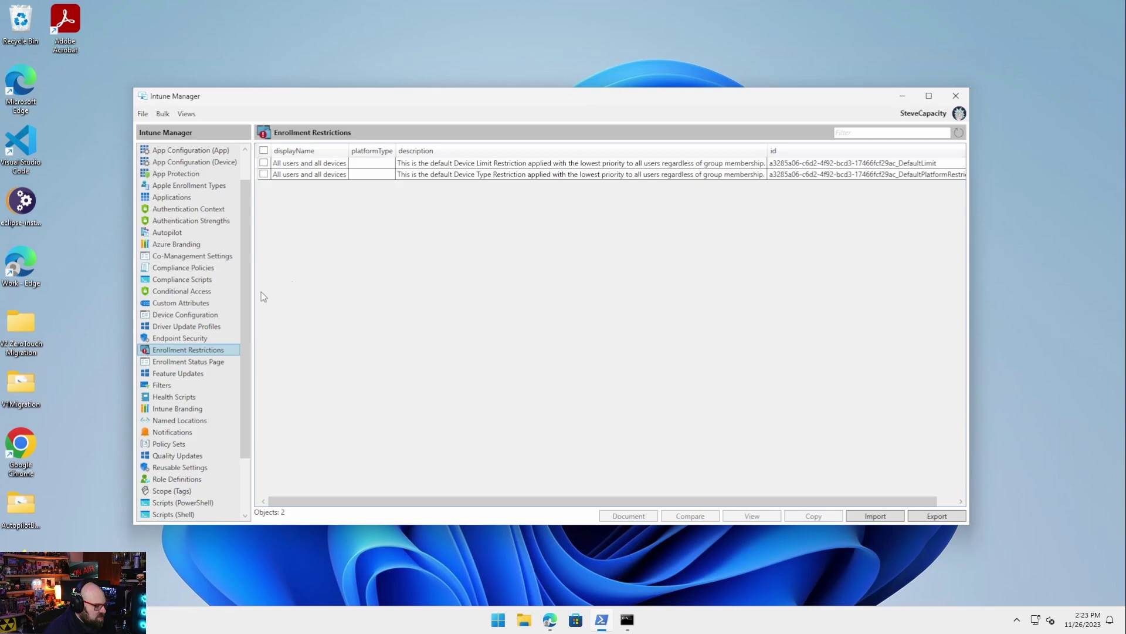
Review the JSON of the Enrollment Status Page profile 'All users and all devices', then tick it
{"action": "left_click", "coordinate": [217, 362]}
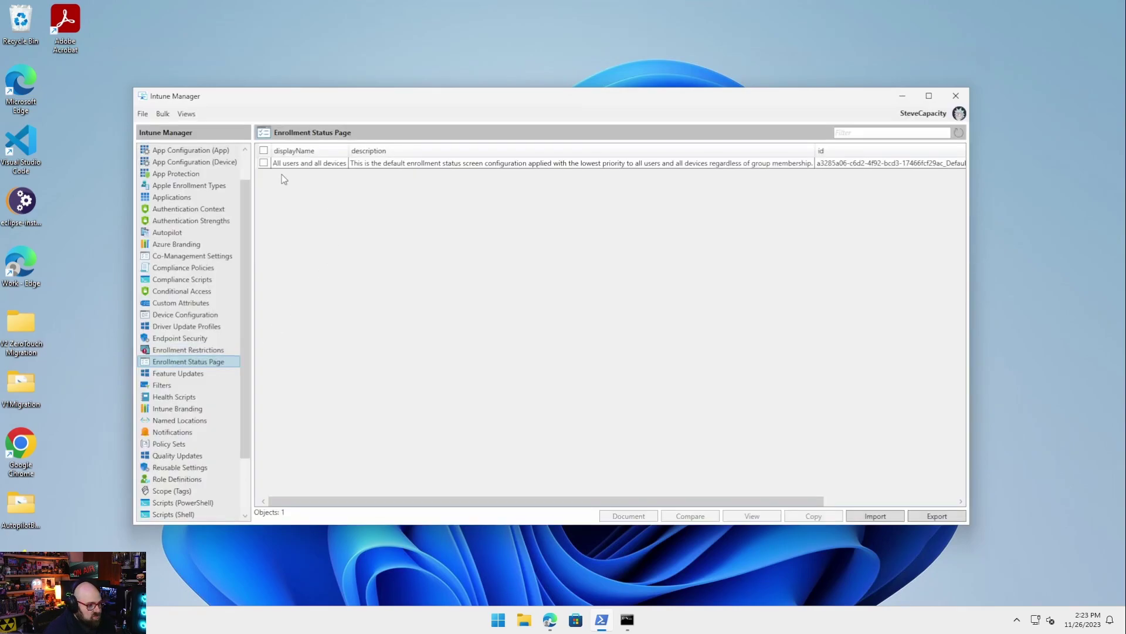
{"action": "left_click", "coordinate": [283, 164]}
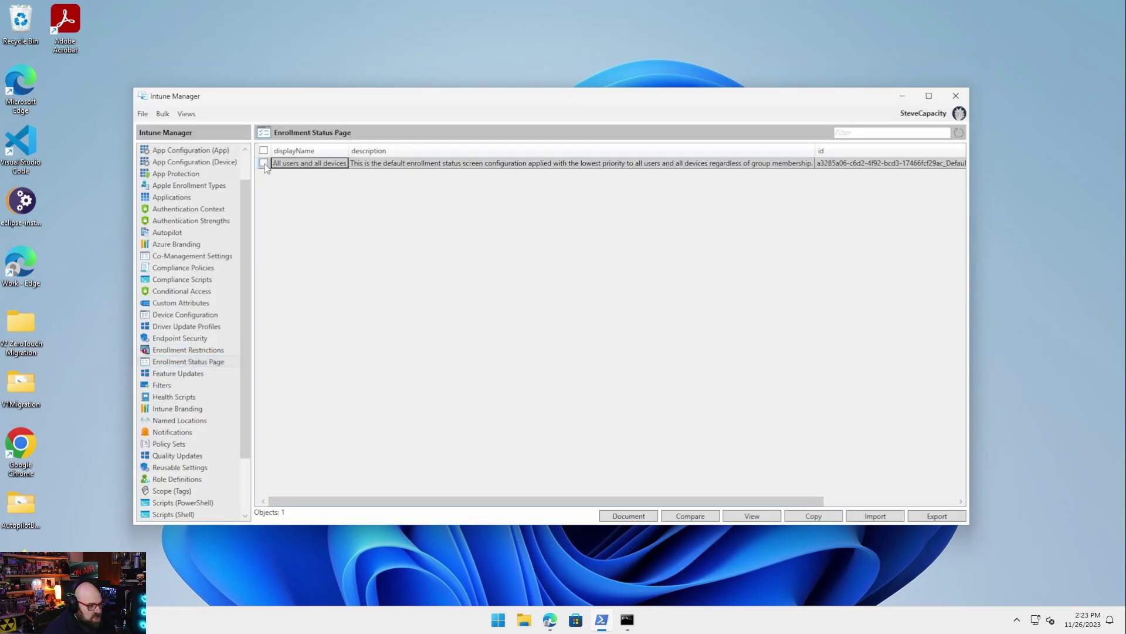
{"action": "left_click", "coordinate": [281, 167]}
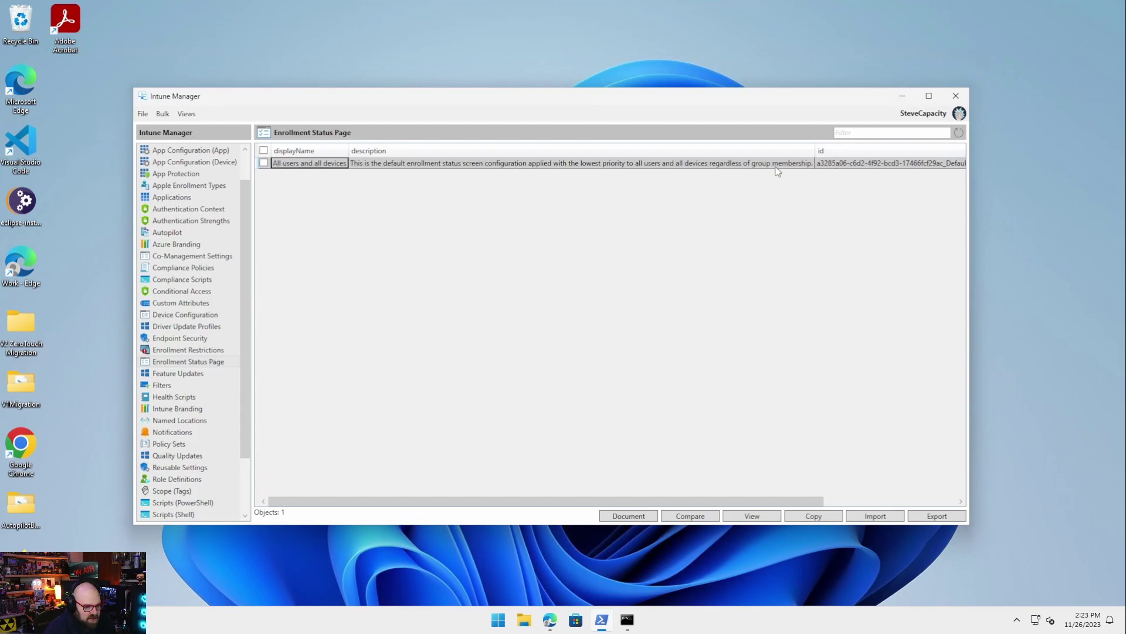
{"action": "left_click", "coordinate": [751, 517]}
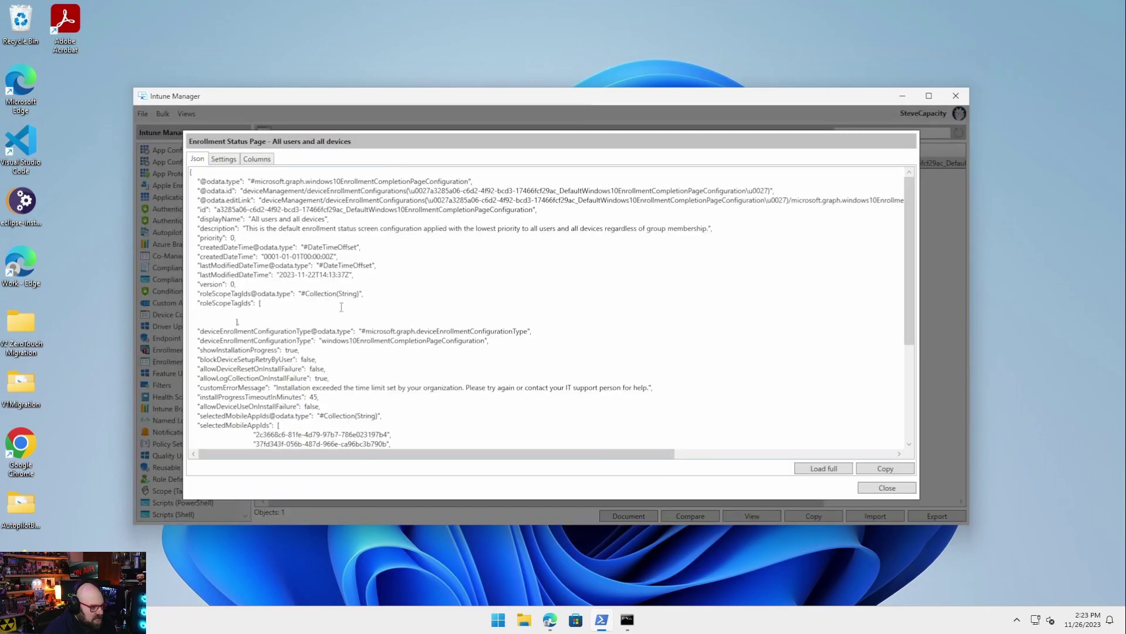
{"action": "scroll", "coordinate": [281, 261], "scroll_direction": "down", "scroll_amount": 6}
{"action": "scroll", "coordinate": [574, 304], "scroll_direction": "up", "scroll_amount": 6}
{"action": "left_click", "coordinate": [904, 491]}
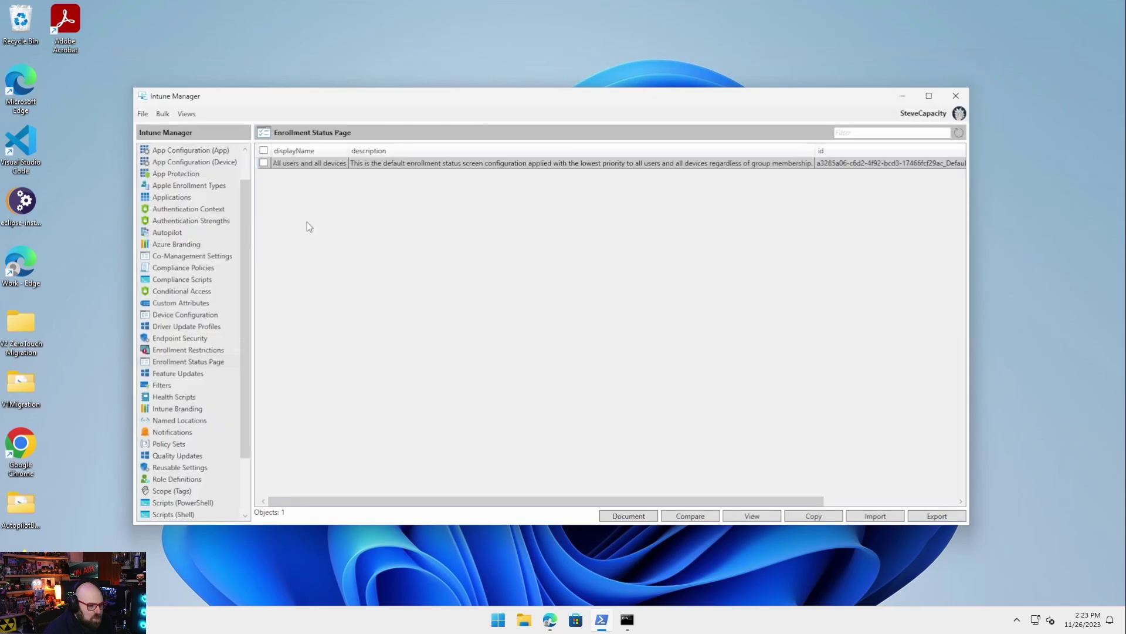
{"action": "left_click", "coordinate": [265, 164]}
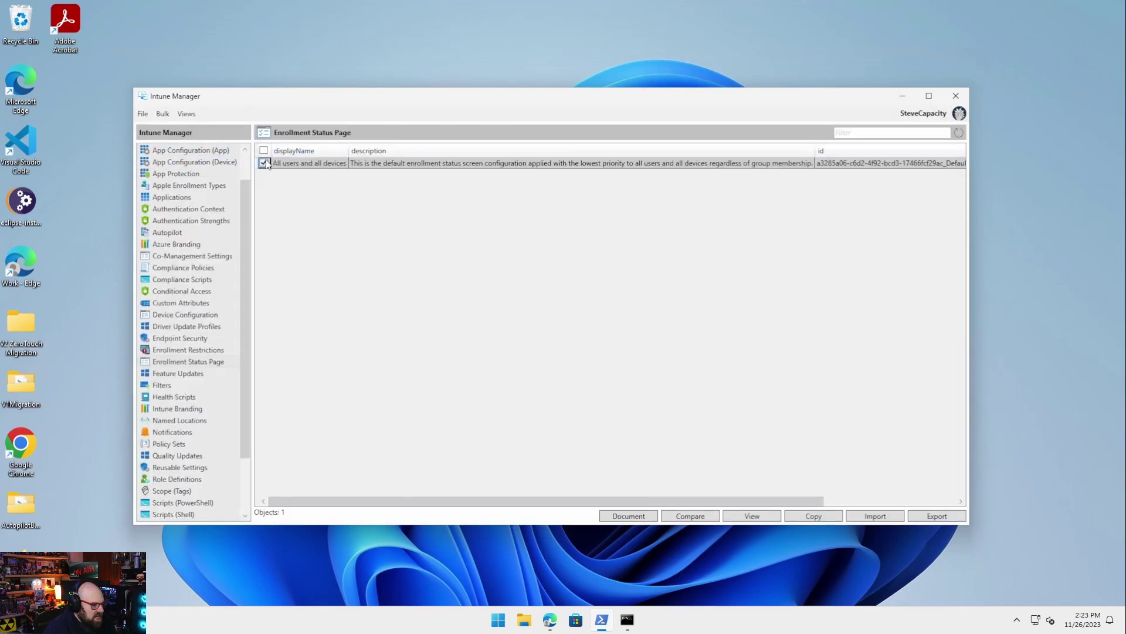
Document the ticked profile as HTML with colon separator and open the report in Edge once
{"action": "left_click", "coordinate": [639, 516]}
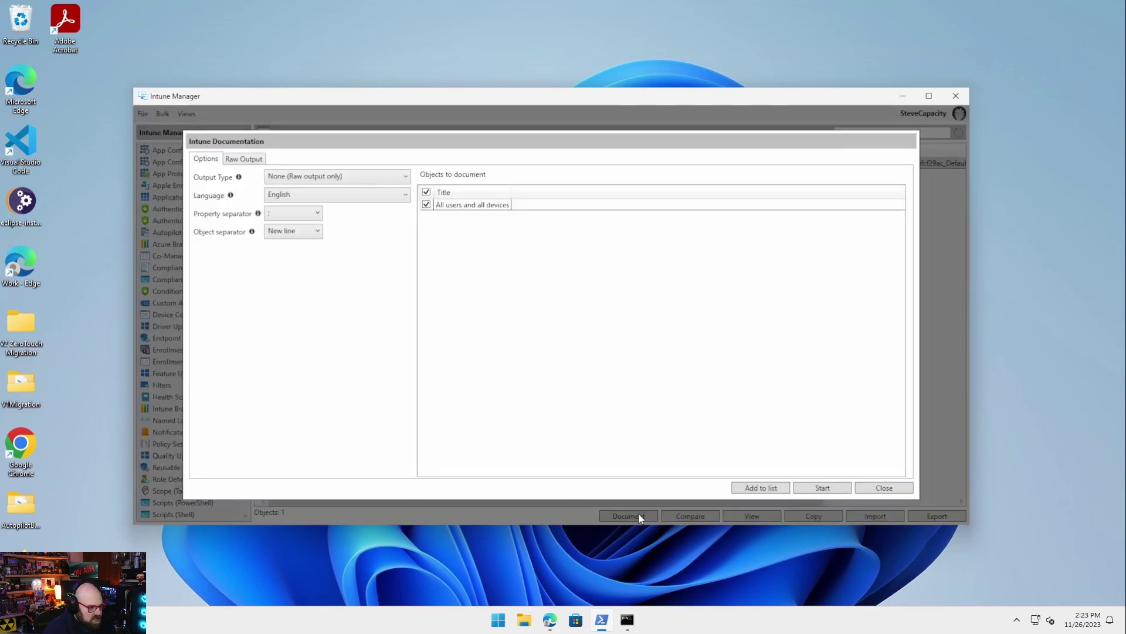
{"action": "left_click", "coordinate": [298, 177]}
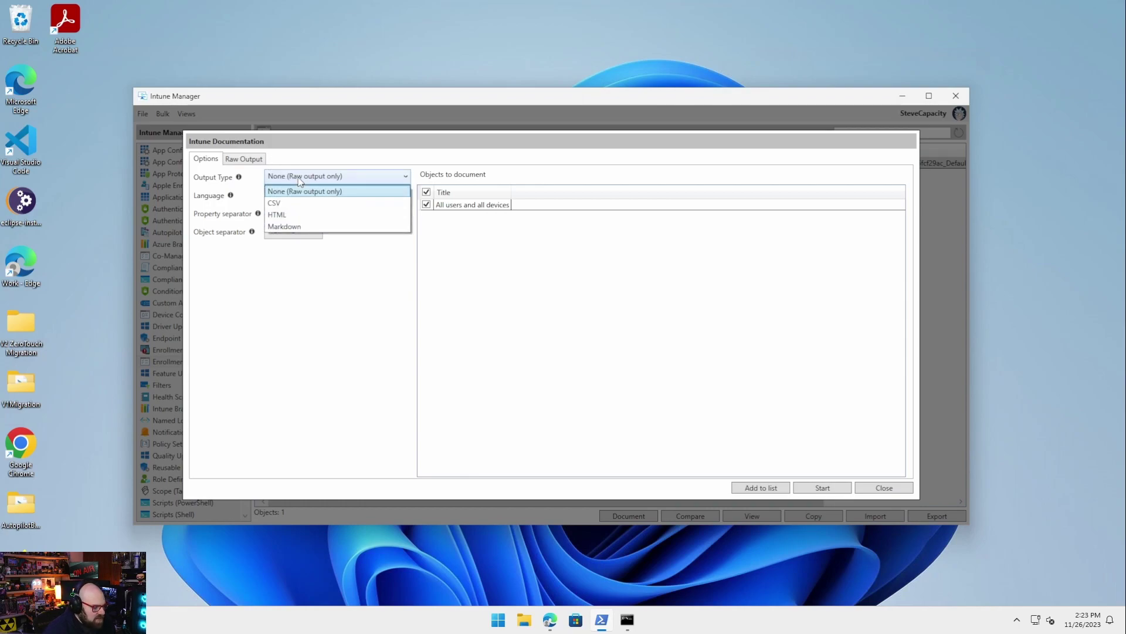
{"action": "left_click", "coordinate": [307, 215]}
{"action": "left_click", "coordinate": [305, 213]}
{"action": "left_click", "coordinate": [305, 214]}
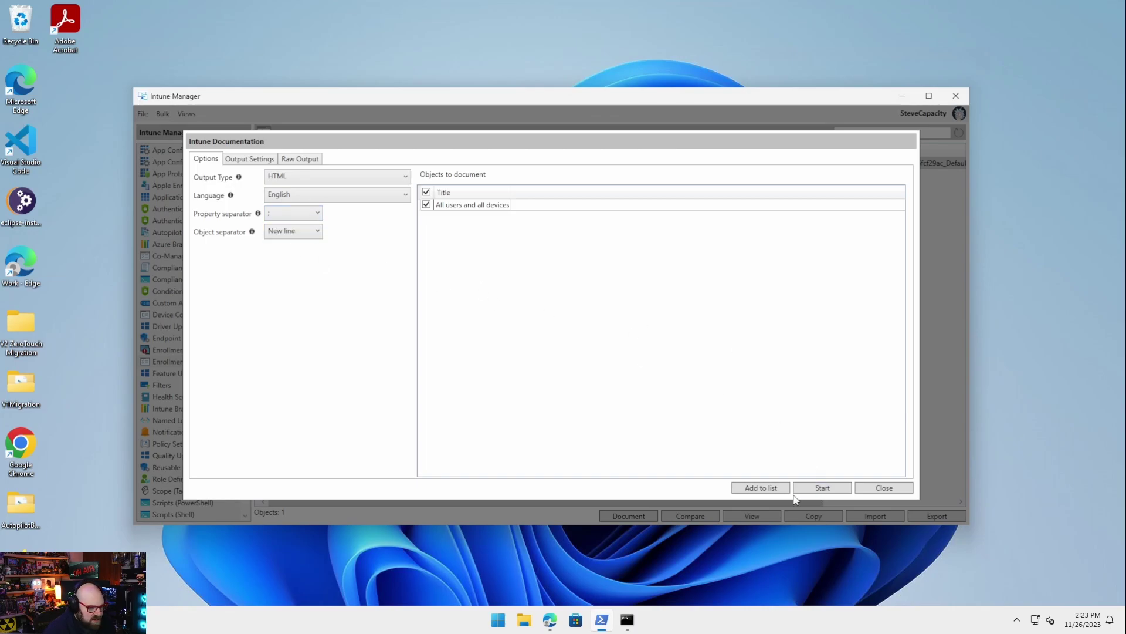
{"action": "left_click", "coordinate": [811, 489]}
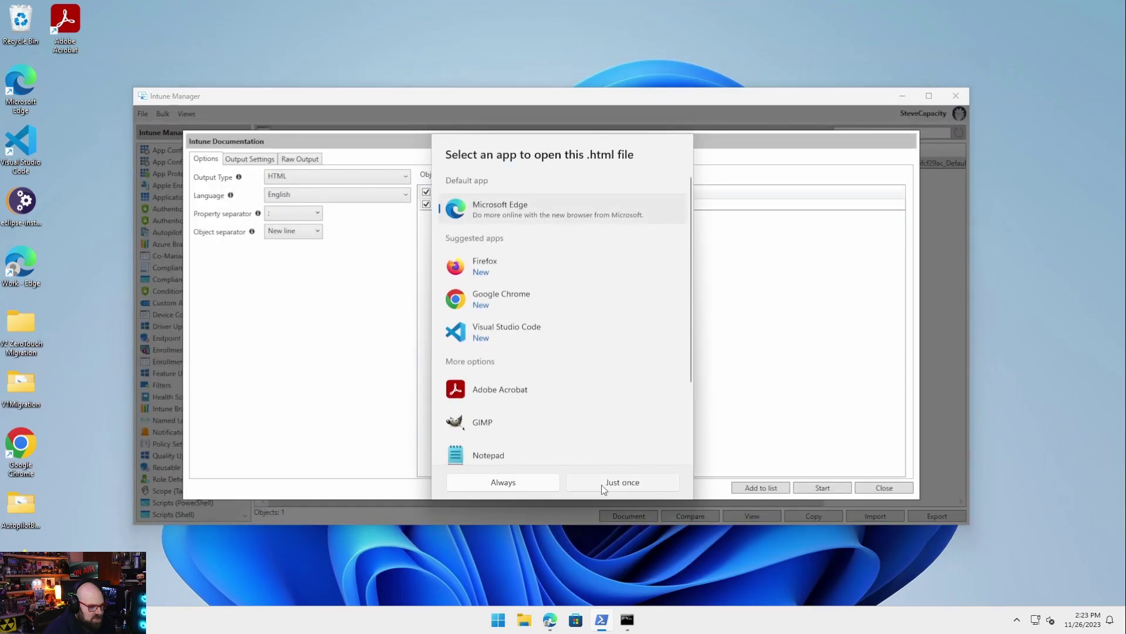
{"action": "left_click", "coordinate": [629, 487]}
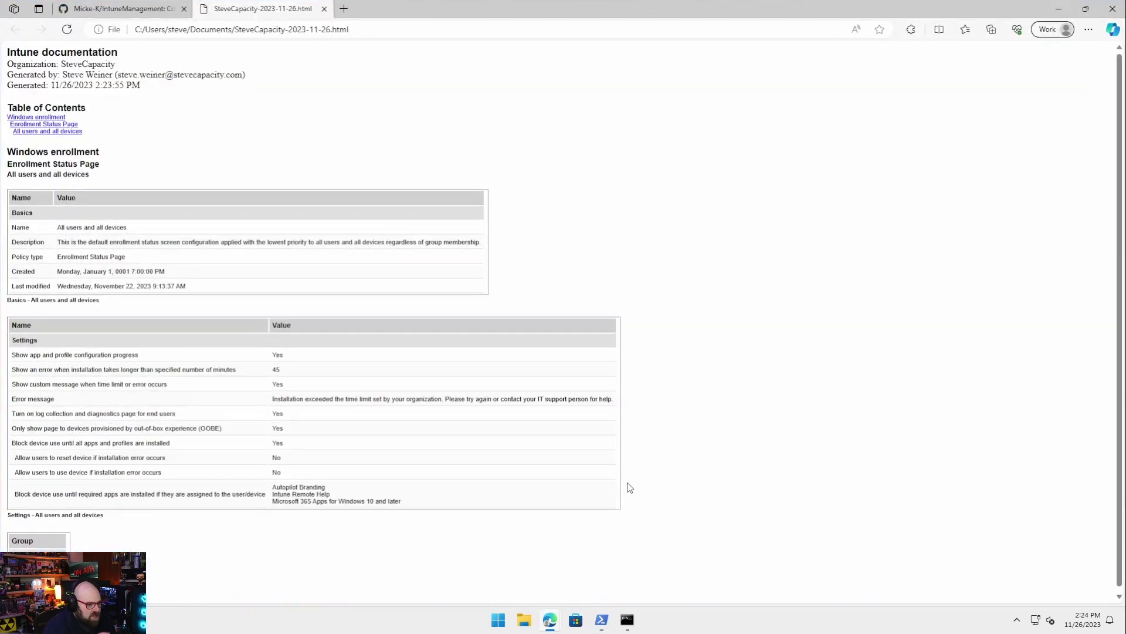
Close the documentation report tab and minimize Edge
{"action": "scroll", "coordinate": [351, 294], "scroll_direction": "down", "scroll_amount": 1}
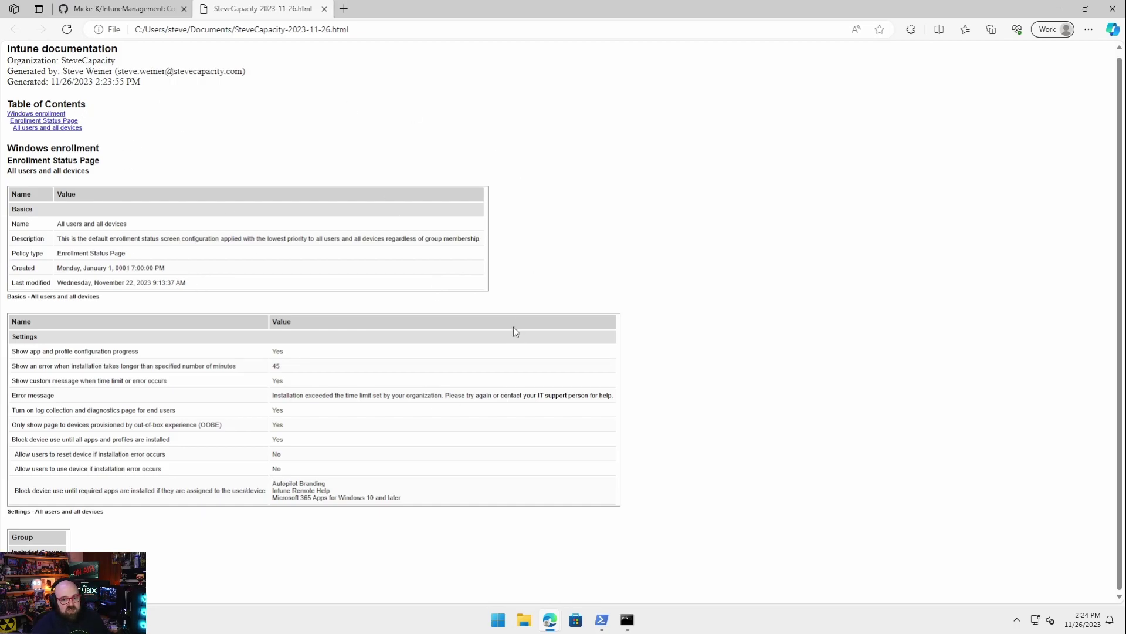
{"action": "left_click", "coordinate": [324, 9]}
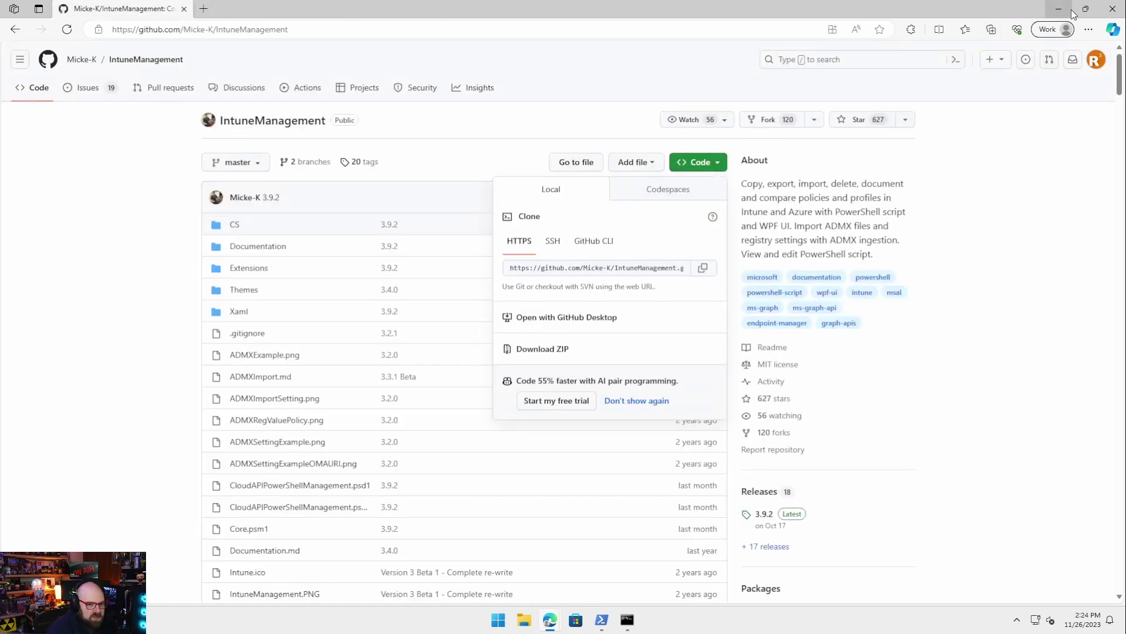
{"action": "left_click", "coordinate": [1060, 10]}
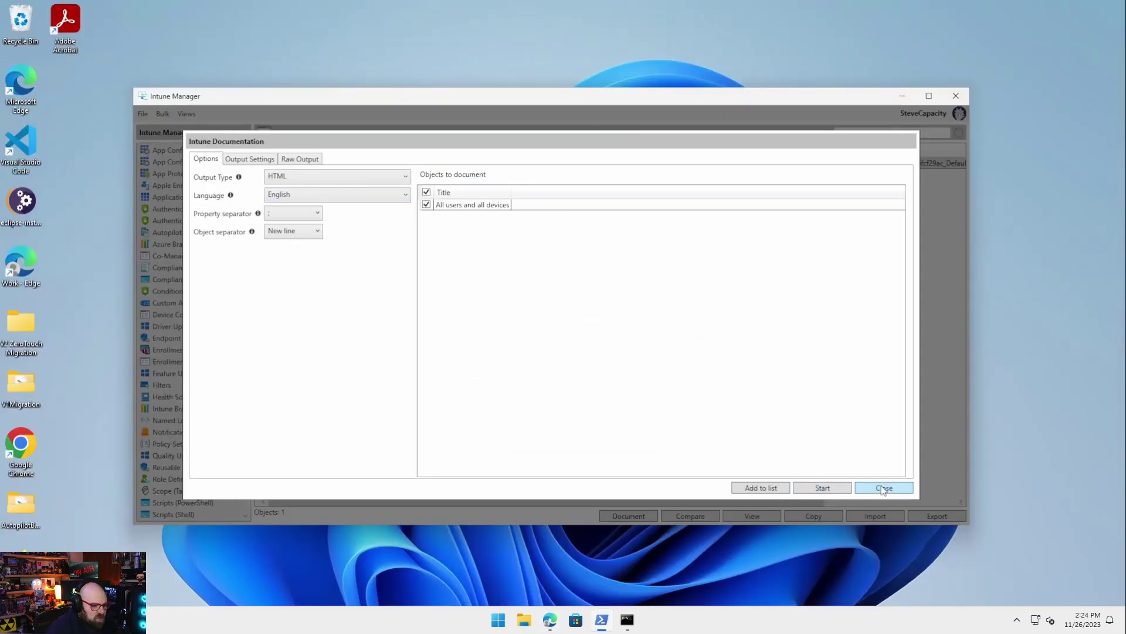
Close the documentation settings and start a bulk export that includes application files
{"action": "left_click", "coordinate": [882, 488]}
{"action": "left_click", "coordinate": [264, 163]}
{"action": "scroll", "coordinate": [187, 211], "scroll_direction": "up", "scroll_amount": 1}
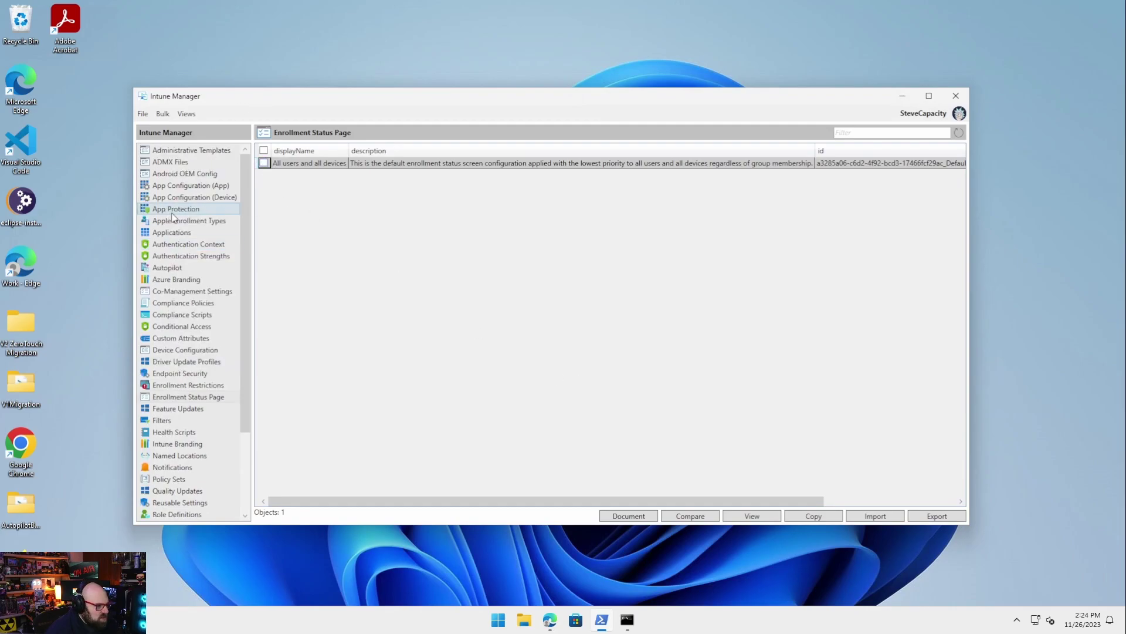
{"action": "left_click", "coordinate": [164, 115]}
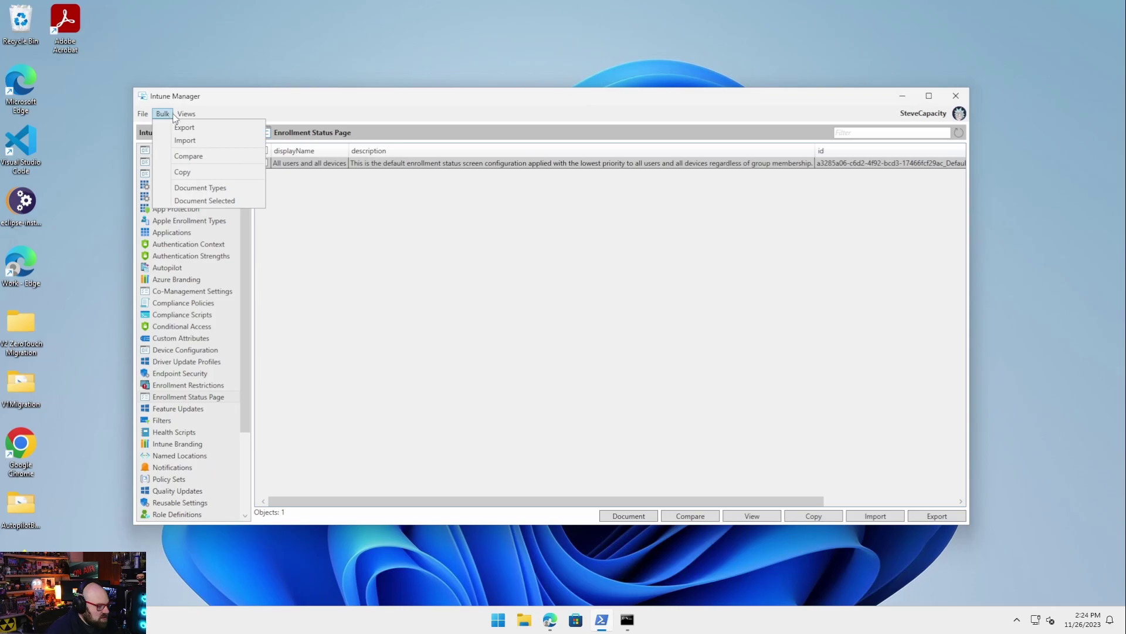
{"action": "left_click", "coordinate": [176, 126]}
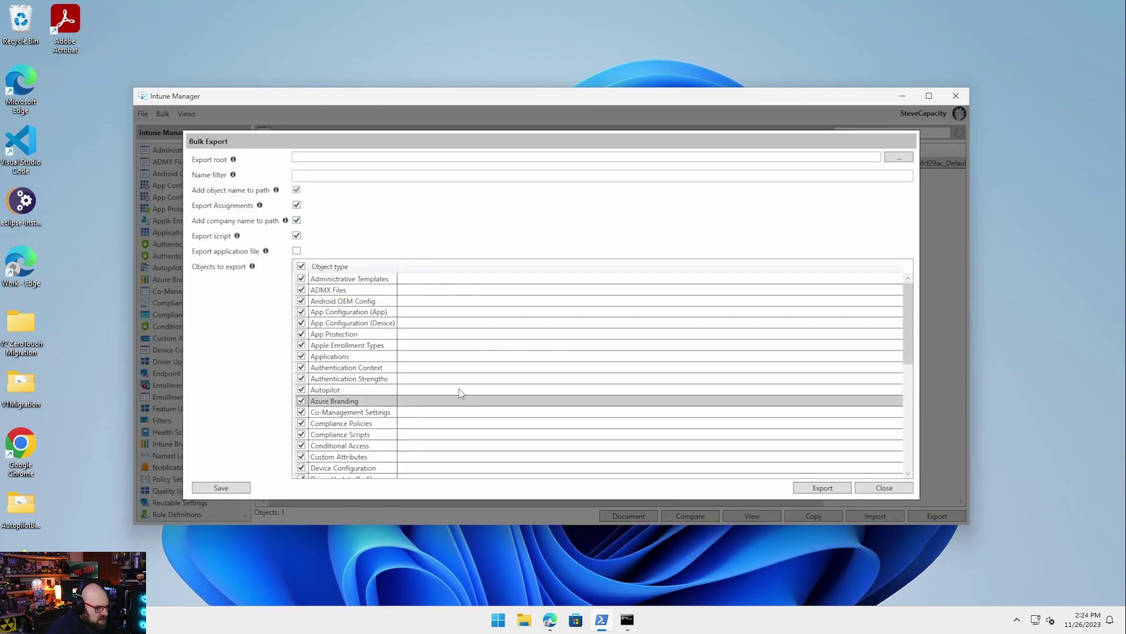
{"action": "scroll", "coordinate": [458, 389], "scroll_direction": "down", "scroll_amount": 8}
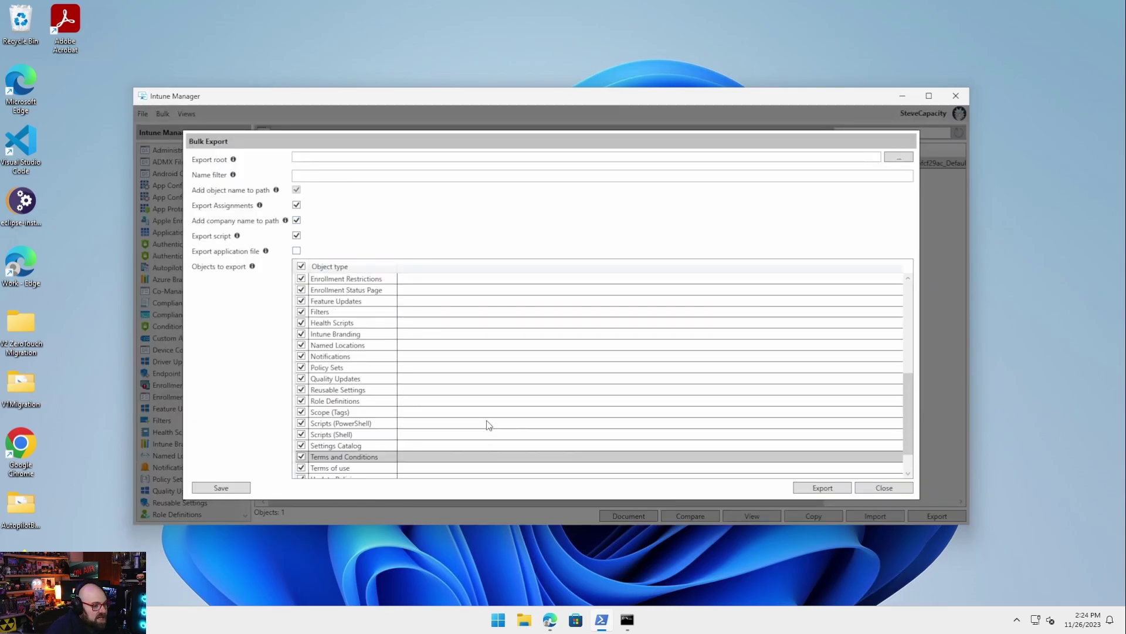
{"action": "scroll", "coordinate": [487, 420], "scroll_direction": "up", "scroll_amount": 8}
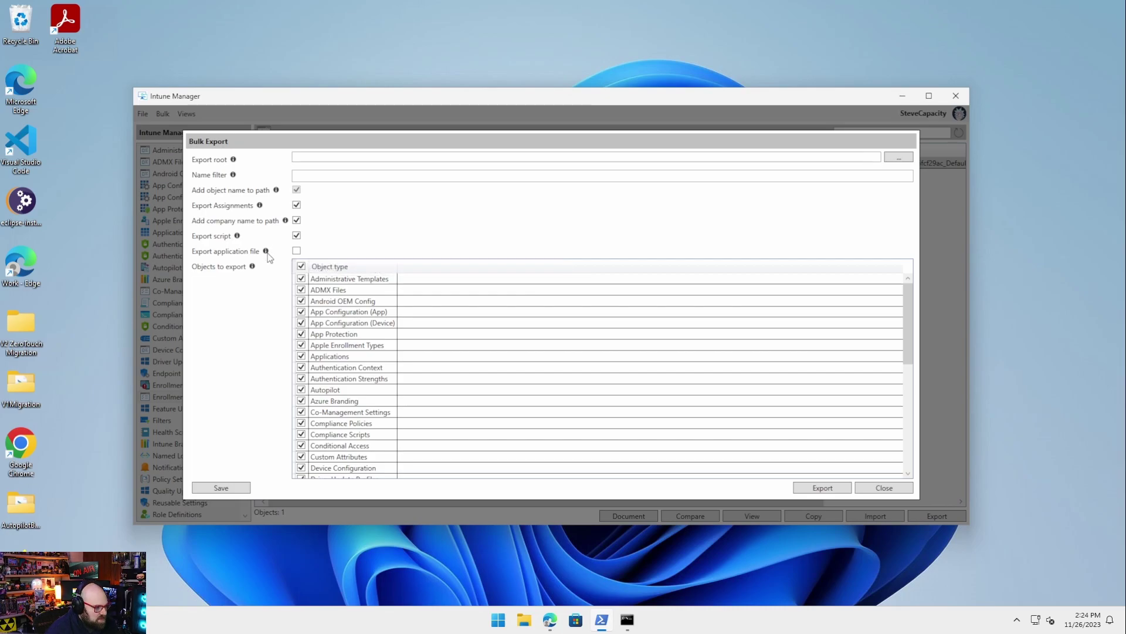
{"action": "mouse_move", "coordinate": [268, 254]}
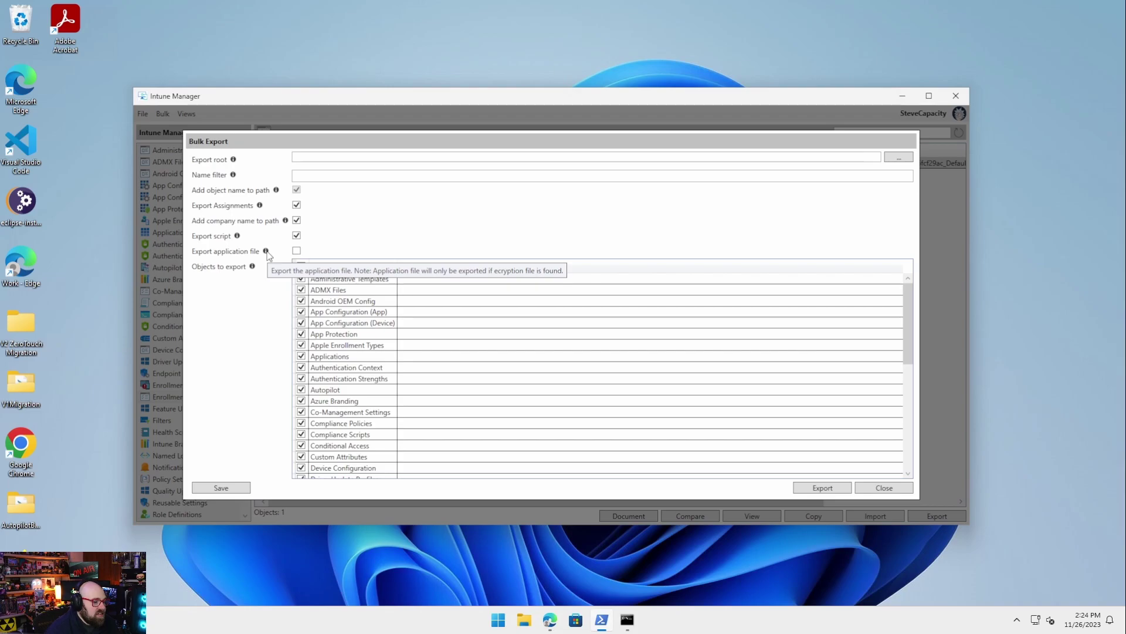
{"action": "left_click", "coordinate": [296, 251]}
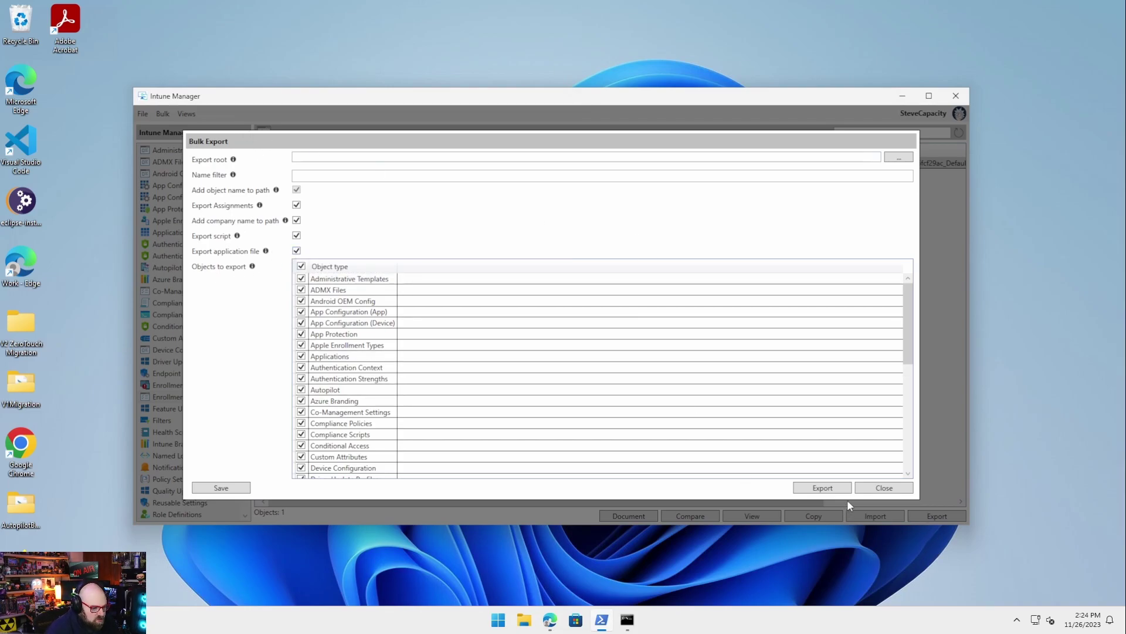
Set the export root to a new folder, C:\Intune_Tenant_Export
{"action": "scroll", "coordinate": [382, 310], "scroll_direction": "down", "scroll_amount": 6}
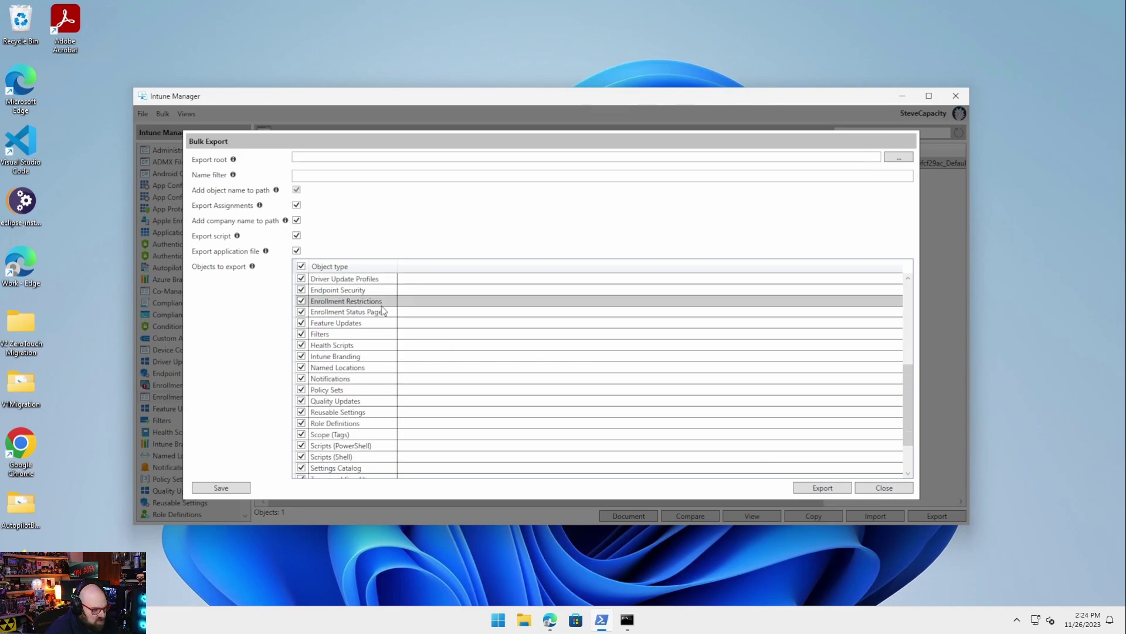
{"action": "scroll", "coordinate": [381, 303], "scroll_direction": "down", "scroll_amount": 2}
{"action": "scroll", "coordinate": [381, 303], "scroll_direction": "up", "scroll_amount": 10}
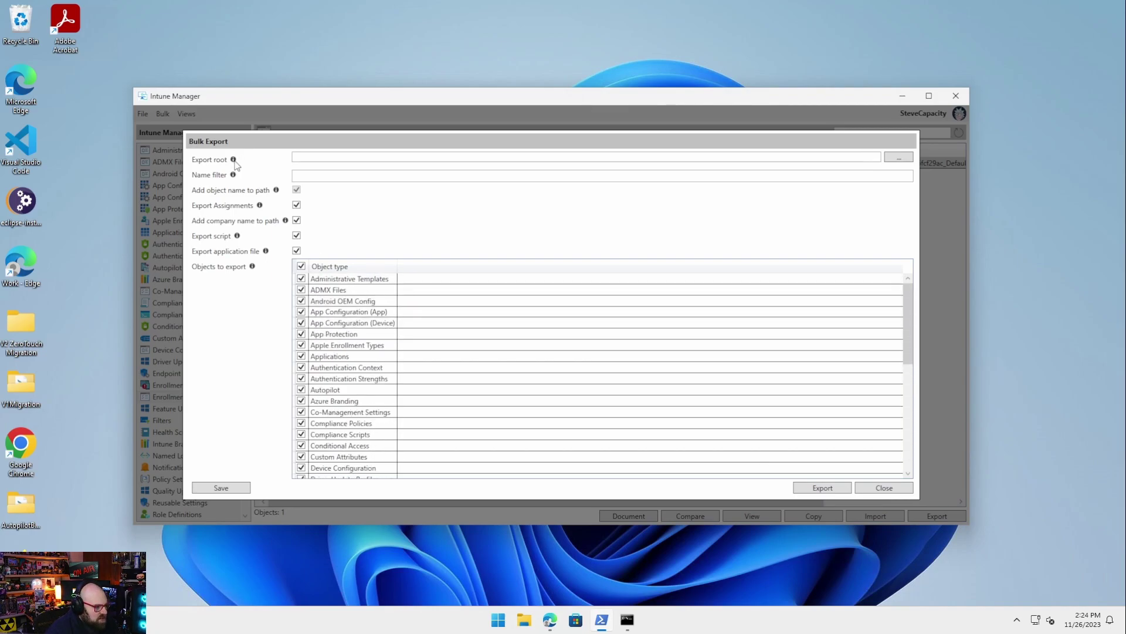
{"action": "mouse_move", "coordinate": [235, 164]}
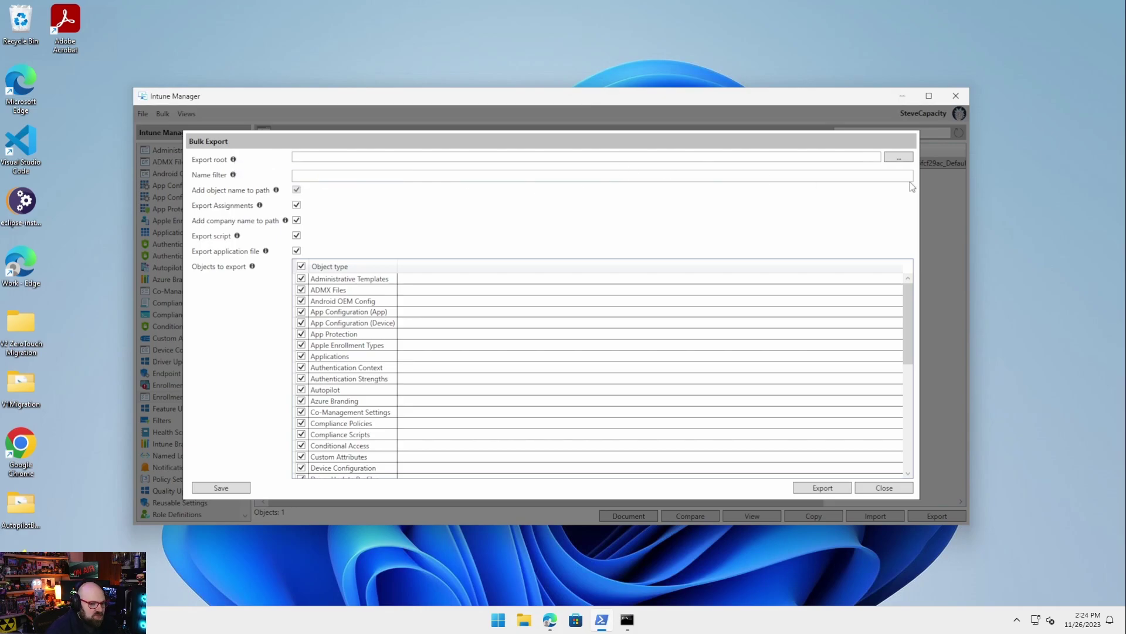
{"action": "left_click", "coordinate": [902, 157]}
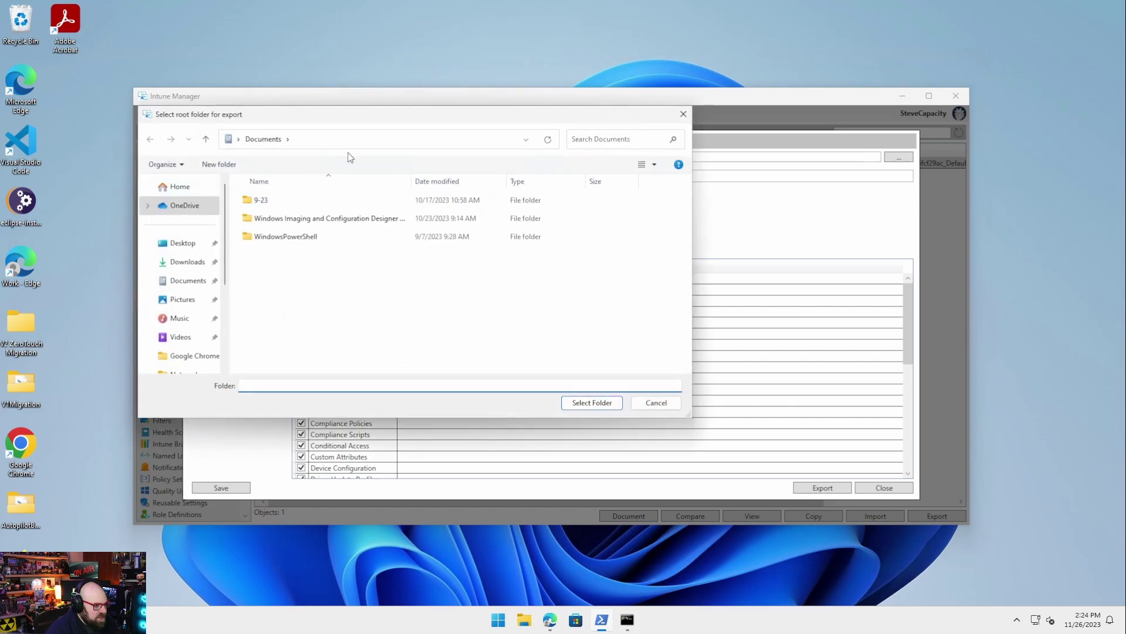
{"action": "type", "text": "c:\\"}
{"action": "key", "text": "Return"}
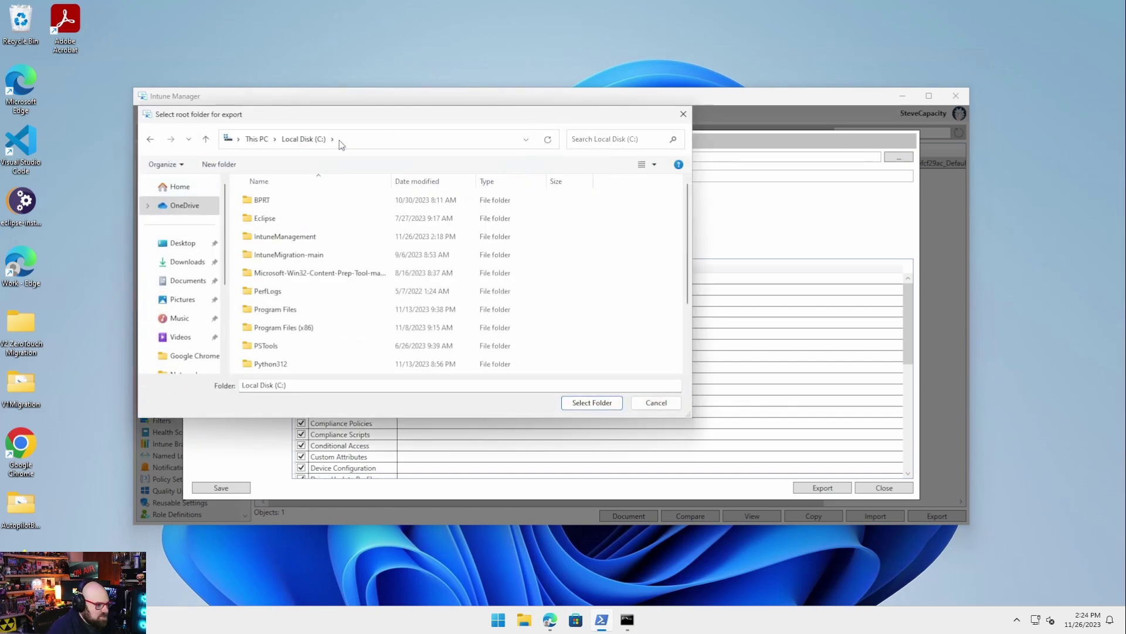
{"action": "left_click", "coordinate": [220, 164]}
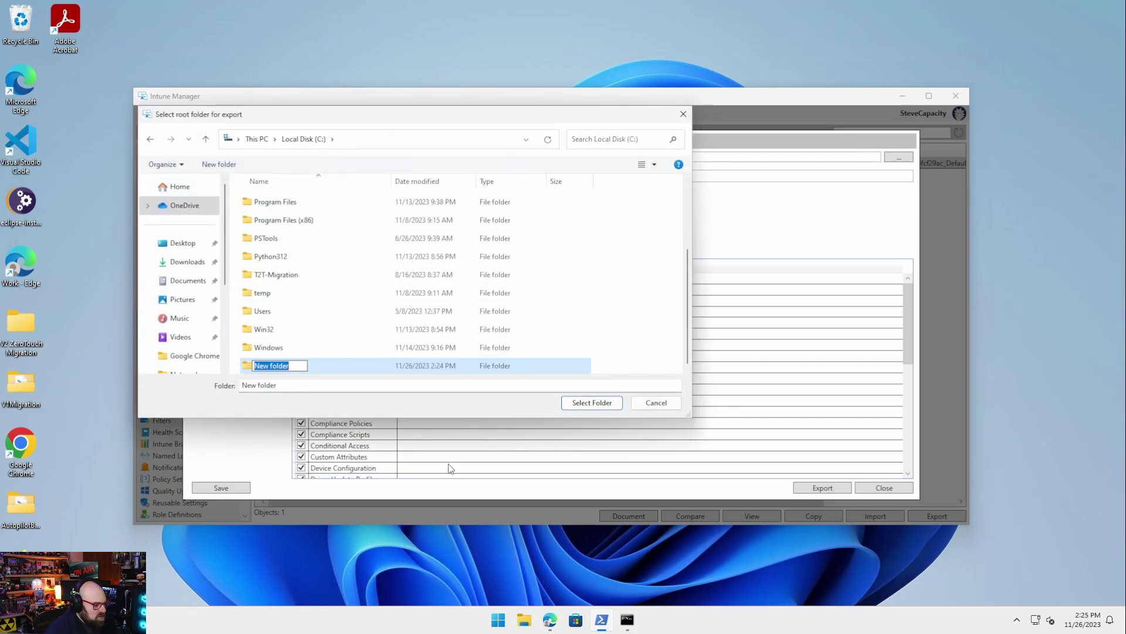
{"action": "type", "text": "Int"}
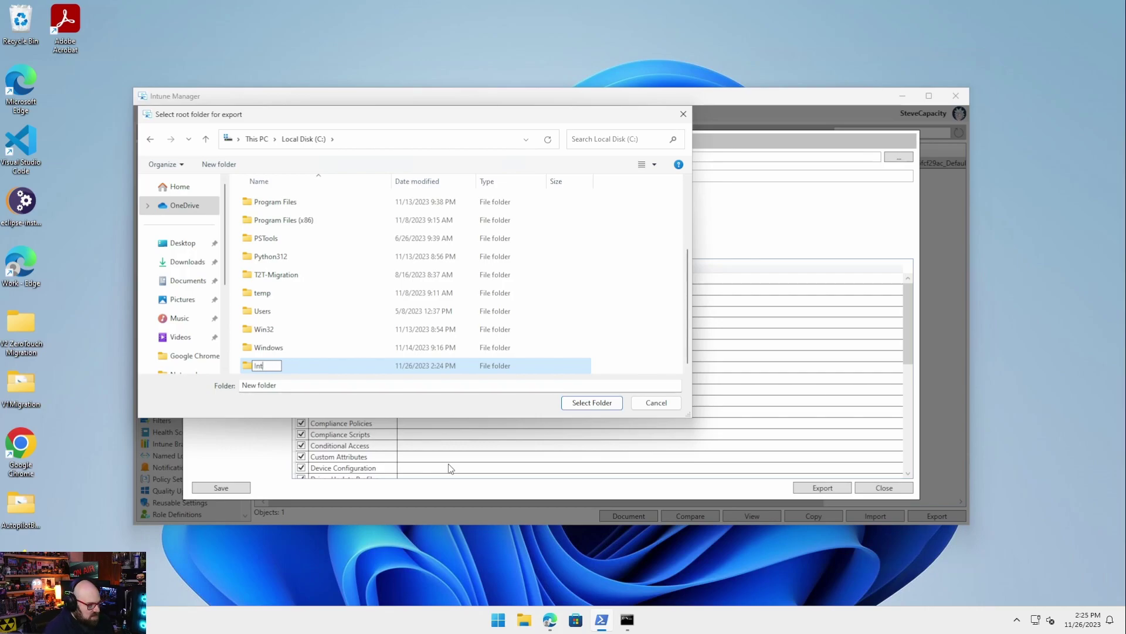
{"action": "type", "text": "une_Tenant_Export"}
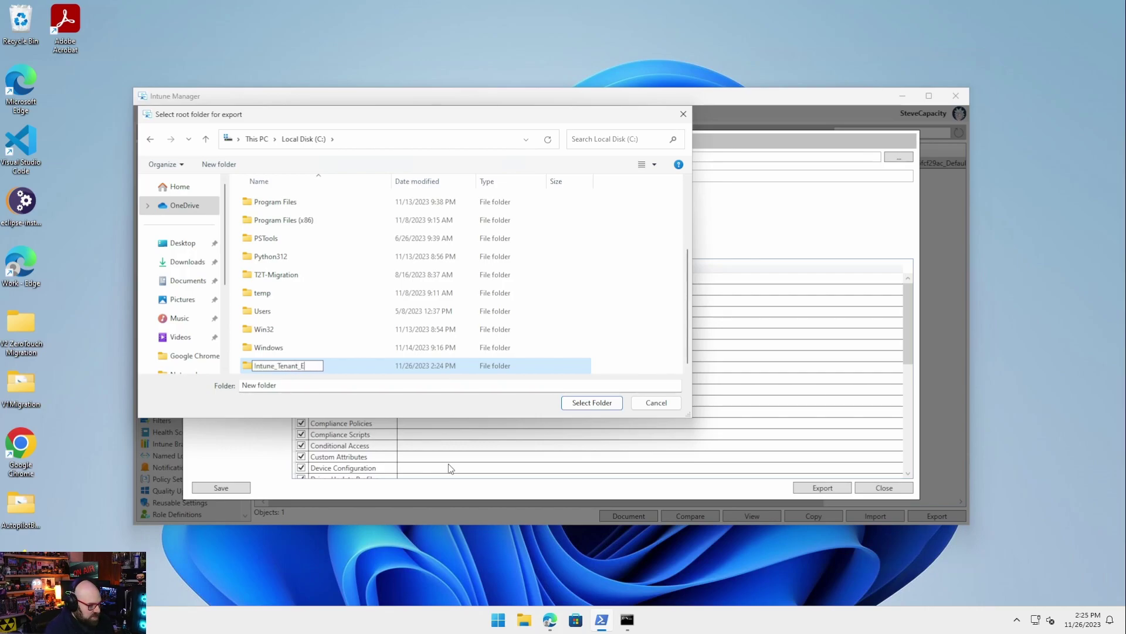
{"action": "key", "text": "Return"}
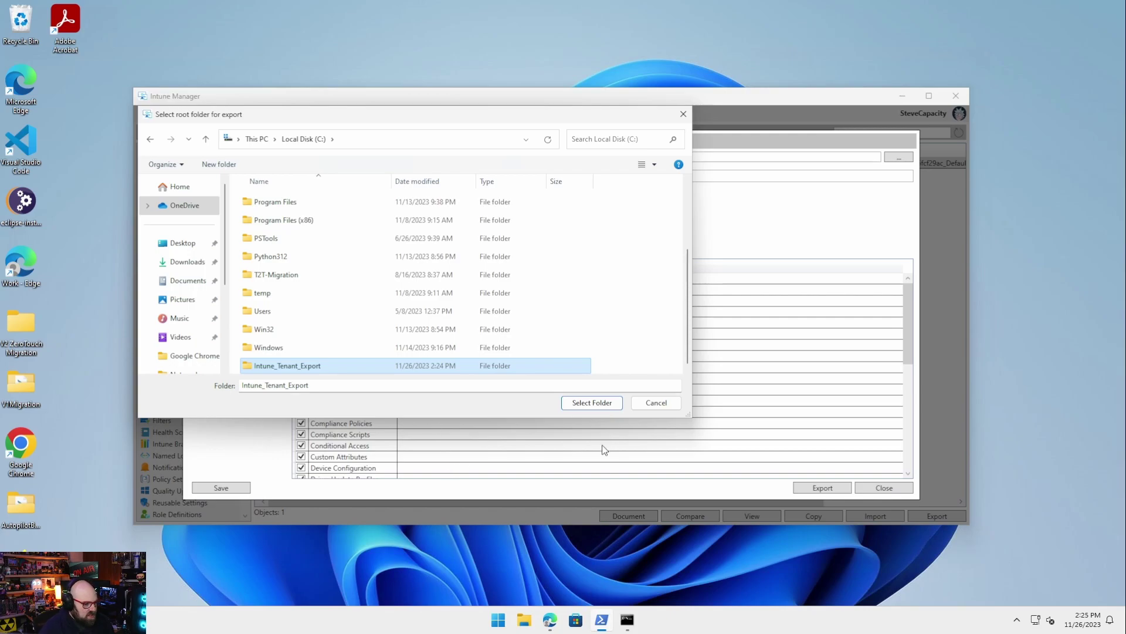
{"action": "left_click", "coordinate": [590, 403]}
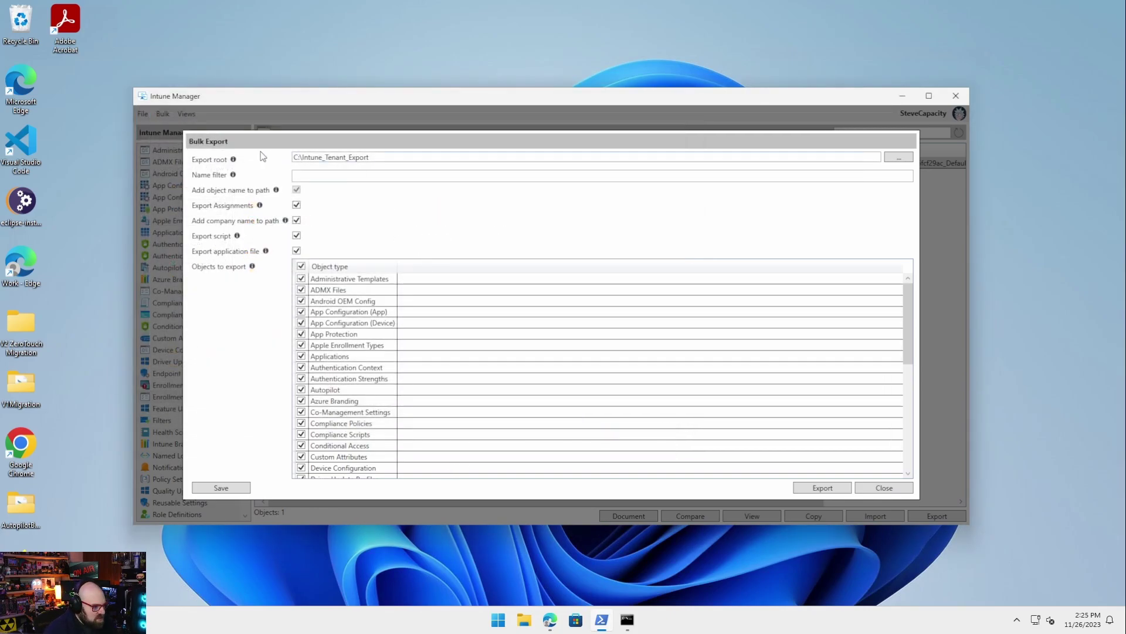
Run the bulk export of all object types and close it when finished
{"action": "mouse_move", "coordinate": [233, 178]}
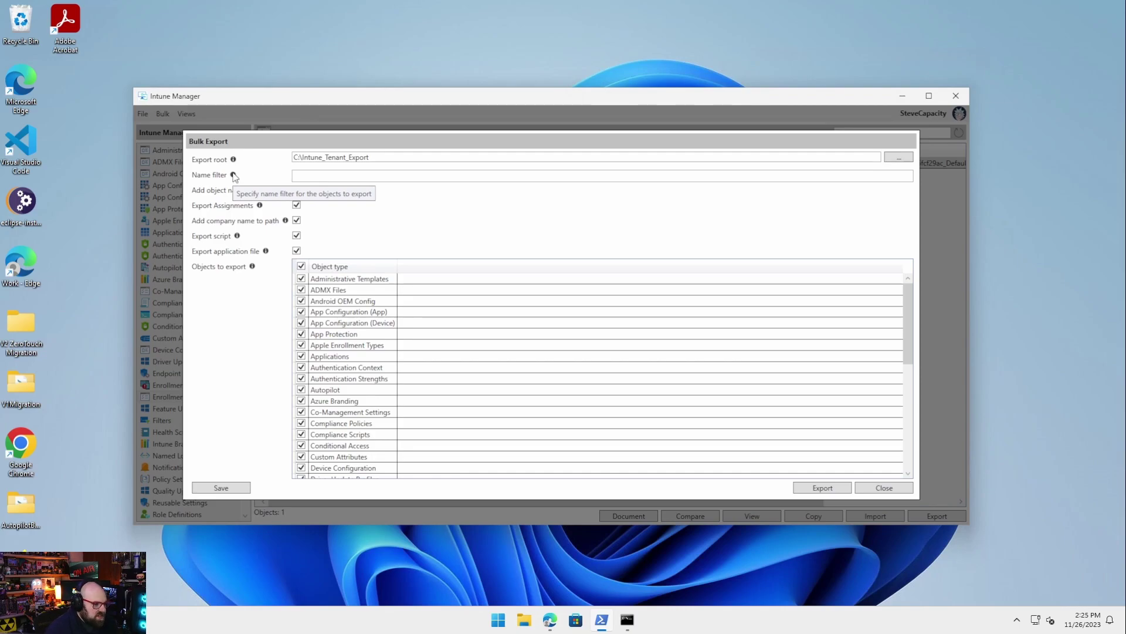
{"action": "left_click", "coordinate": [823, 487]}
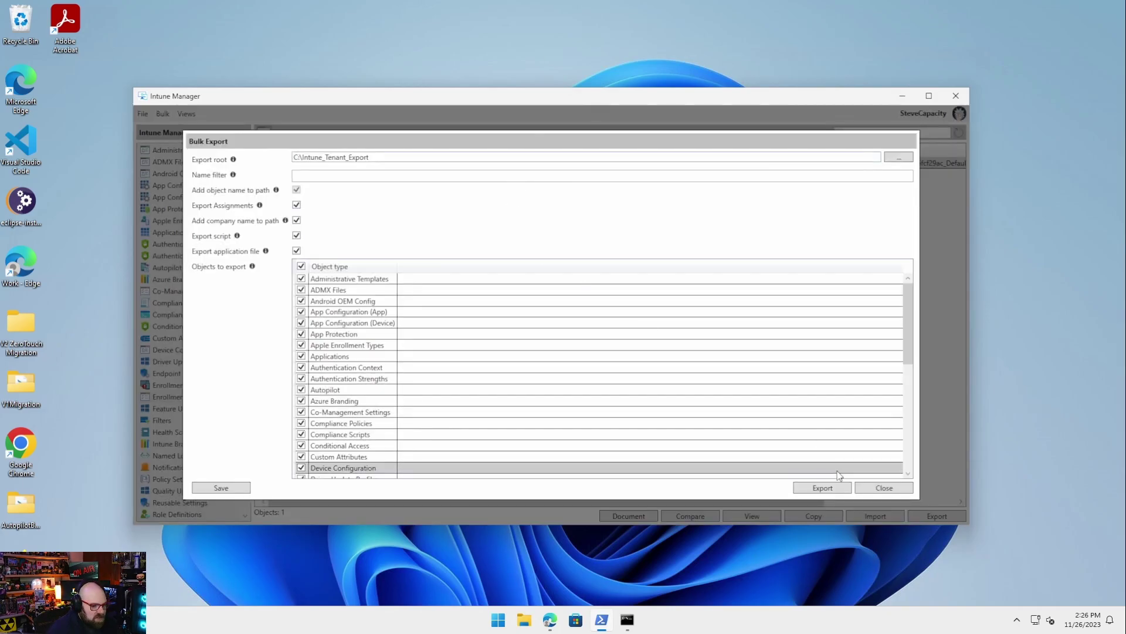
{"action": "left_click", "coordinate": [867, 490]}
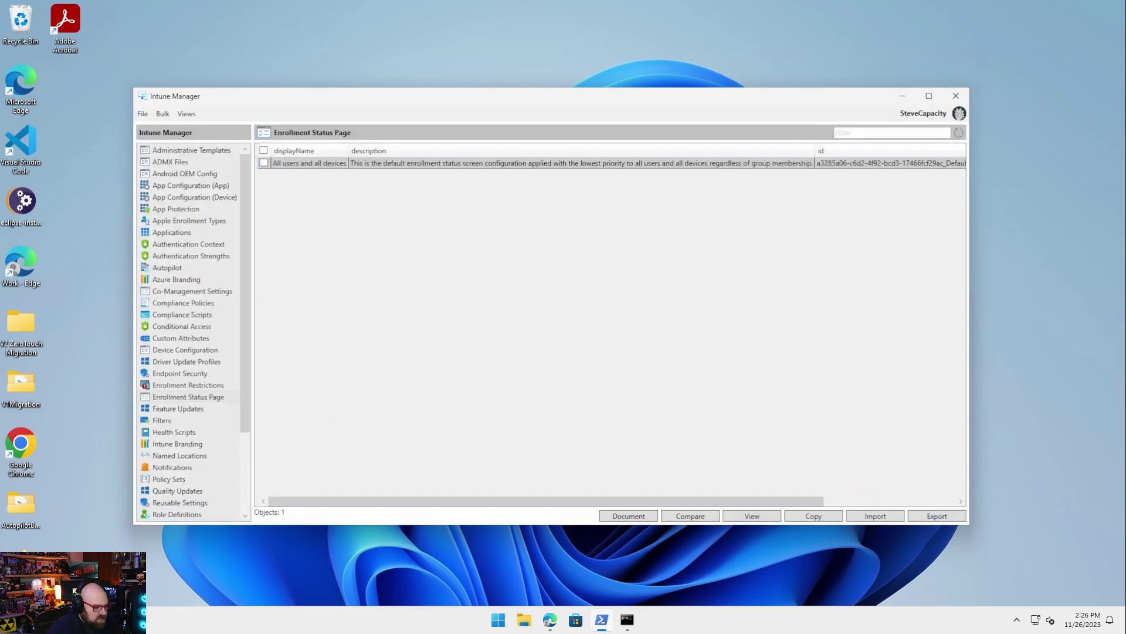
Open Default Windows 365 Cloud PC.json from the export's W365ProvisioningPolicies folder in VS Code
{"action": "left_click", "coordinate": [526, 625]}
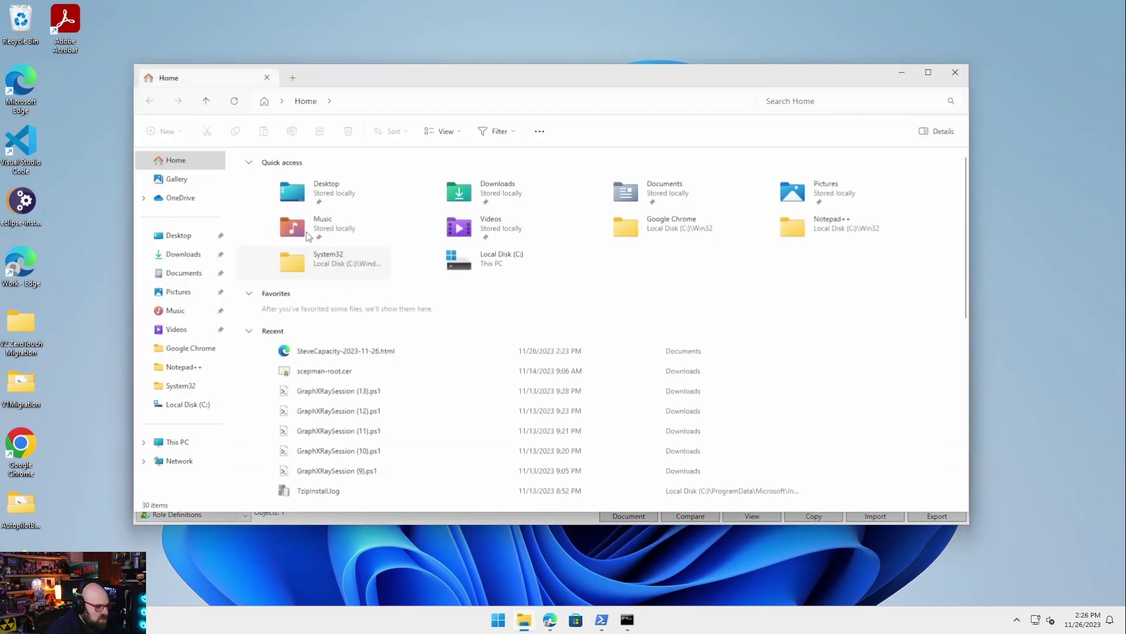
{"action": "left_click", "coordinate": [393, 106]}
{"action": "key", "text": "Return"}
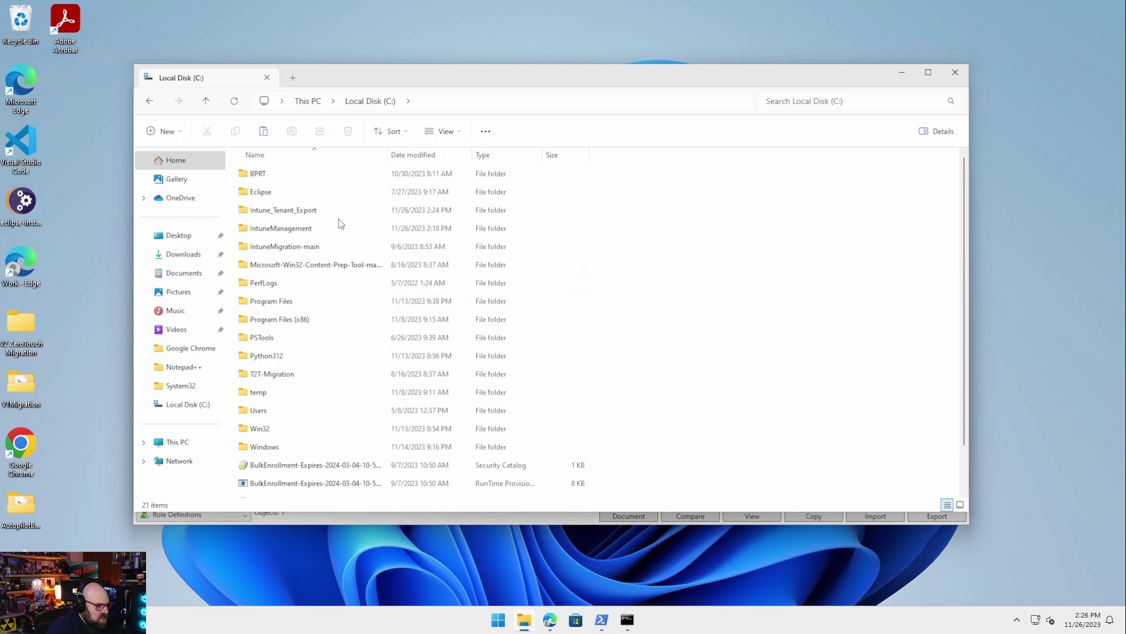
{"action": "double_click", "coordinate": [339, 212]}
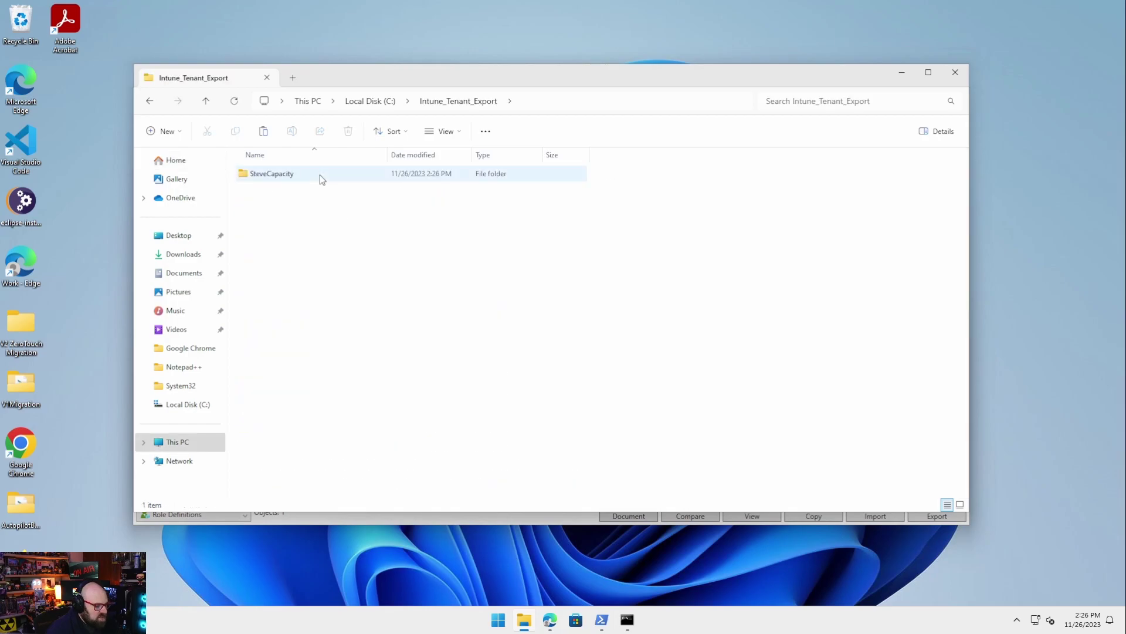
{"action": "double_click", "coordinate": [343, 173]}
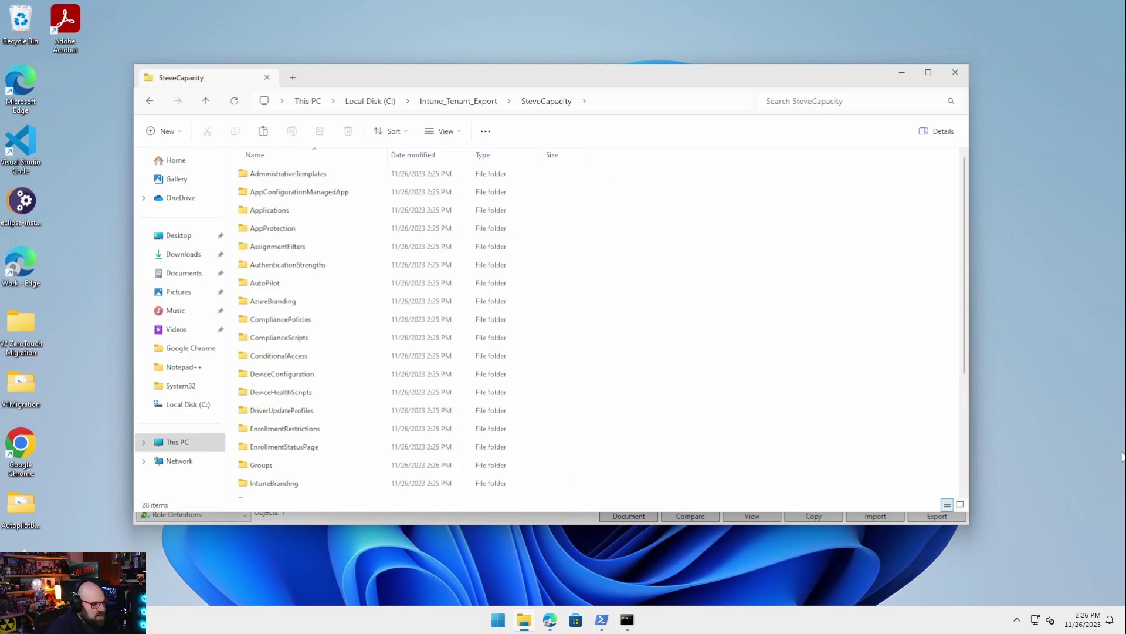
{"action": "key", "text": "End"}
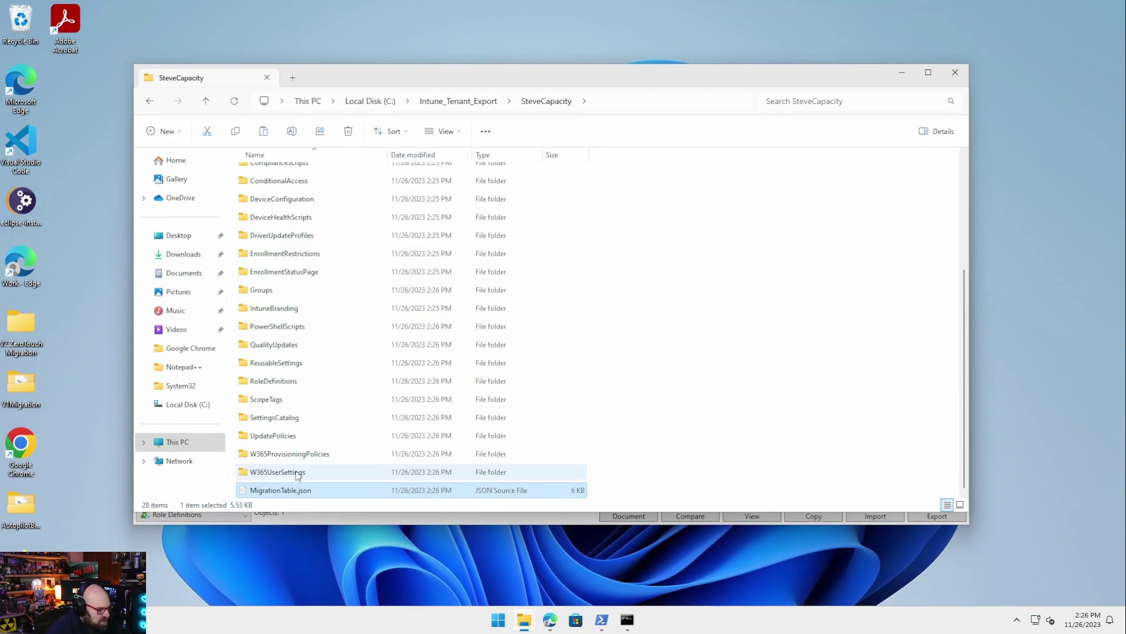
{"action": "left_click", "coordinate": [311, 456]}
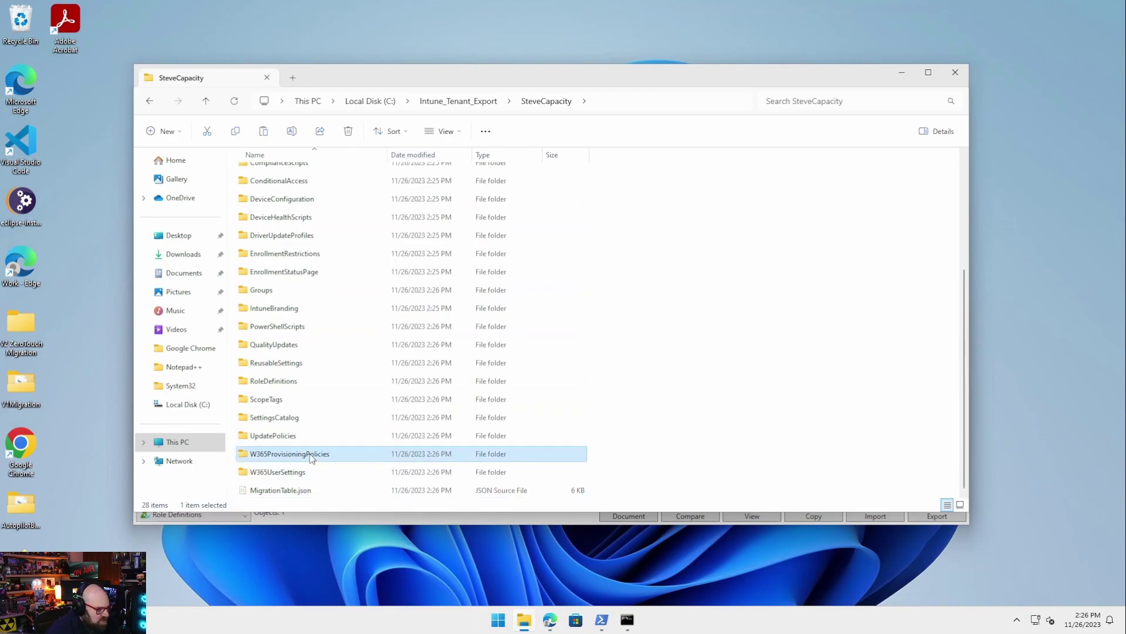
{"action": "double_click", "coordinate": [311, 456]}
{"action": "double_click", "coordinate": [330, 174]}
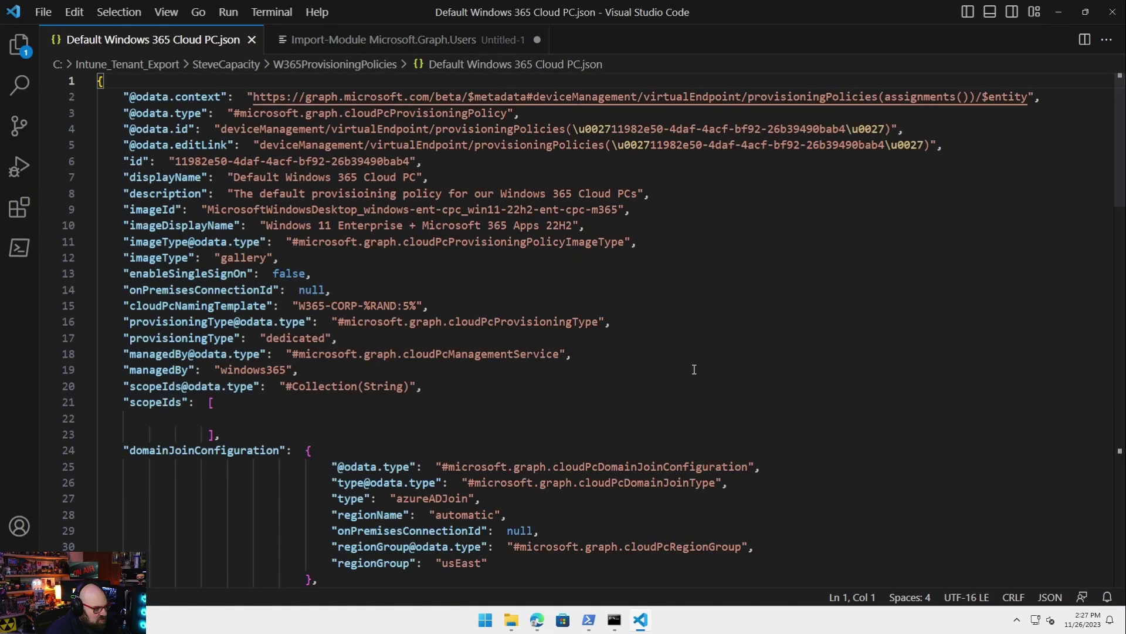
Close VS Code and the Intune_Tenant_Export File Explorer window, returning to Intune Manager
{"action": "scroll", "coordinate": [694, 369], "scroll_direction": "down", "scroll_amount": 5}
{"action": "scroll", "coordinate": [694, 369], "scroll_direction": "down", "scroll_amount": 9}
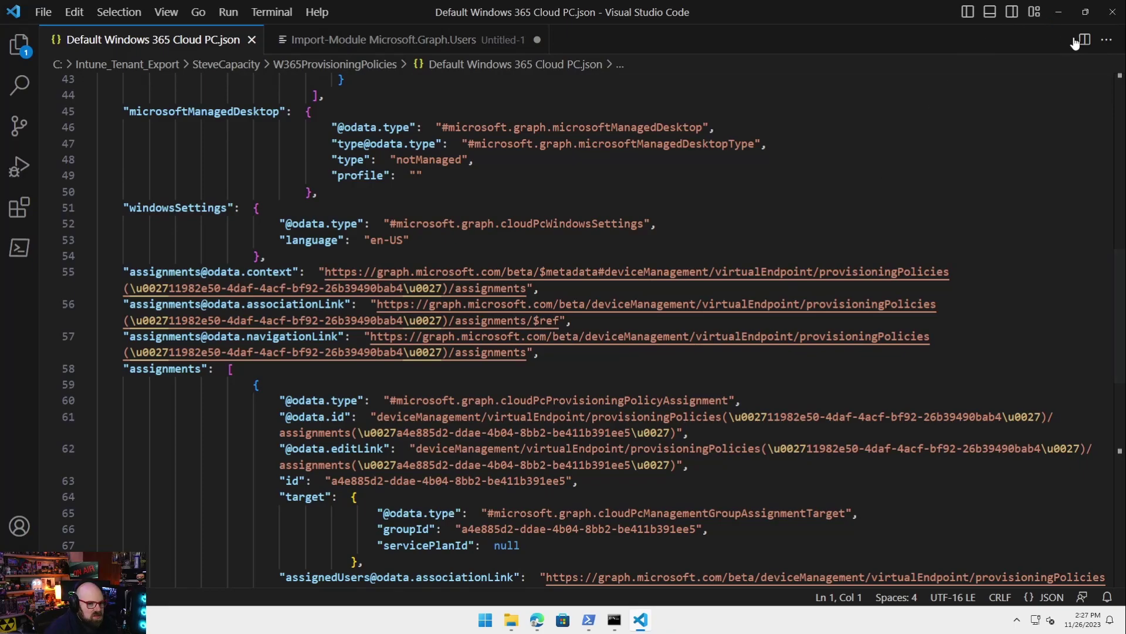
{"action": "left_click", "coordinate": [1113, 12]}
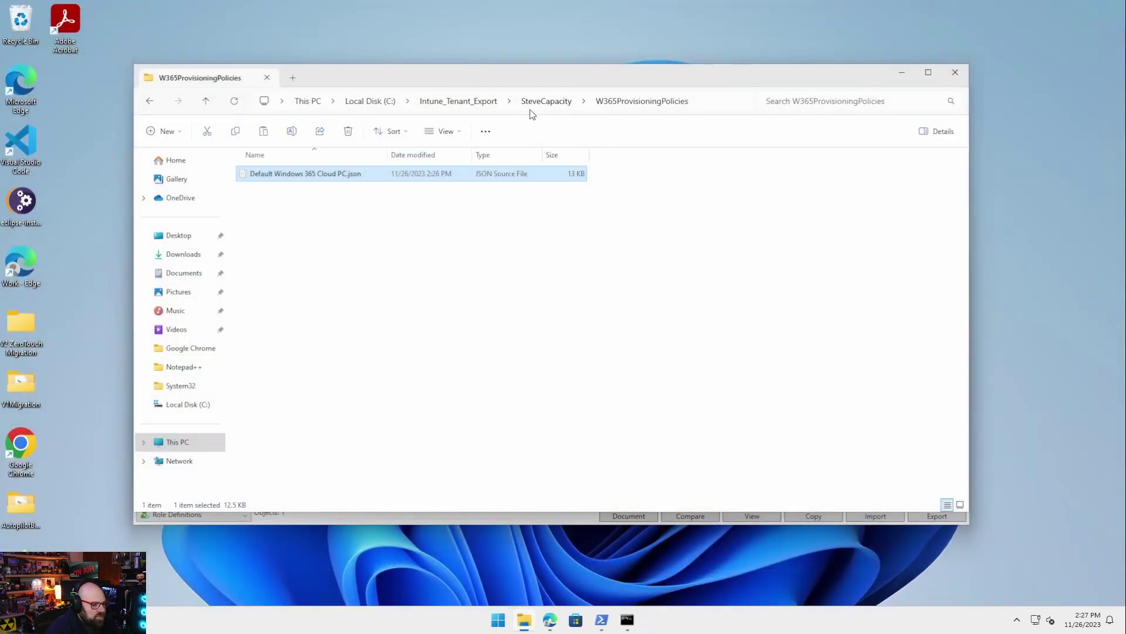
{"action": "left_click", "coordinate": [562, 101]}
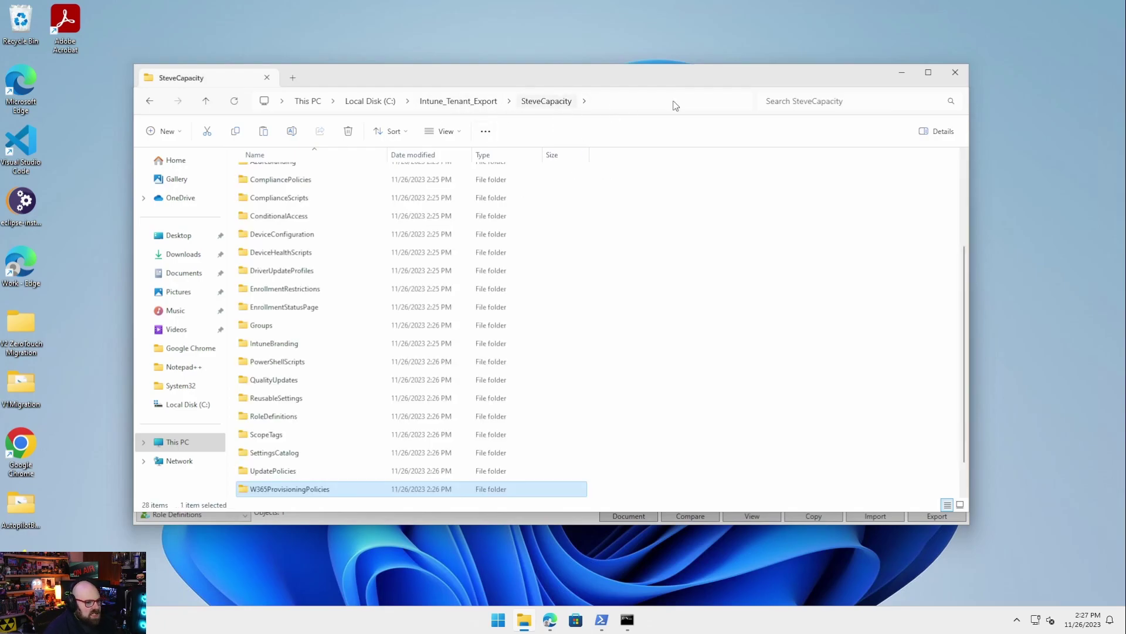
{"action": "scroll", "coordinate": [411, 282], "scroll_direction": "up", "scroll_amount": 2}
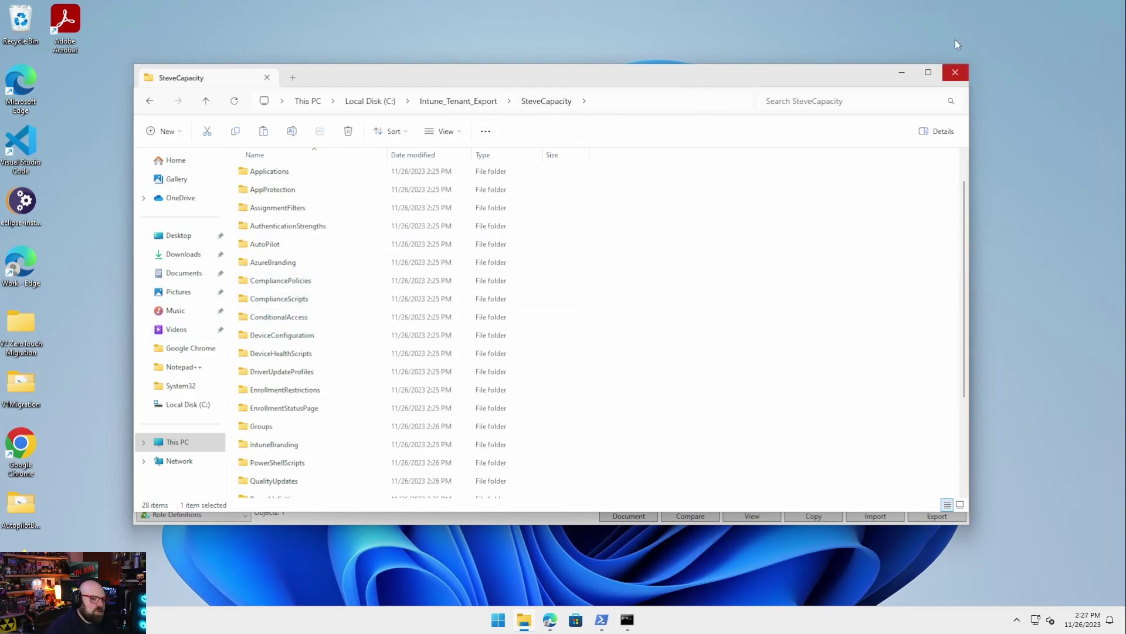
{"action": "left_click", "coordinate": [955, 73]}
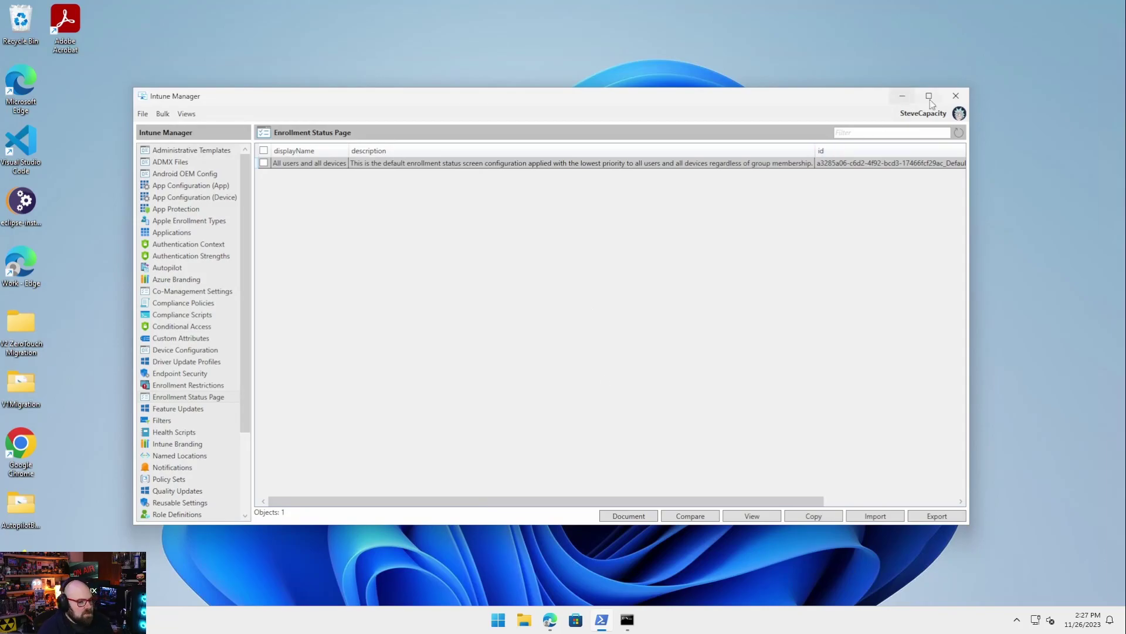
Sign in with a different account to the Rubix Dev tenant, entering its e-mail and password
{"action": "left_click", "coordinate": [960, 119]}
{"action": "left_click", "coordinate": [870, 246]}
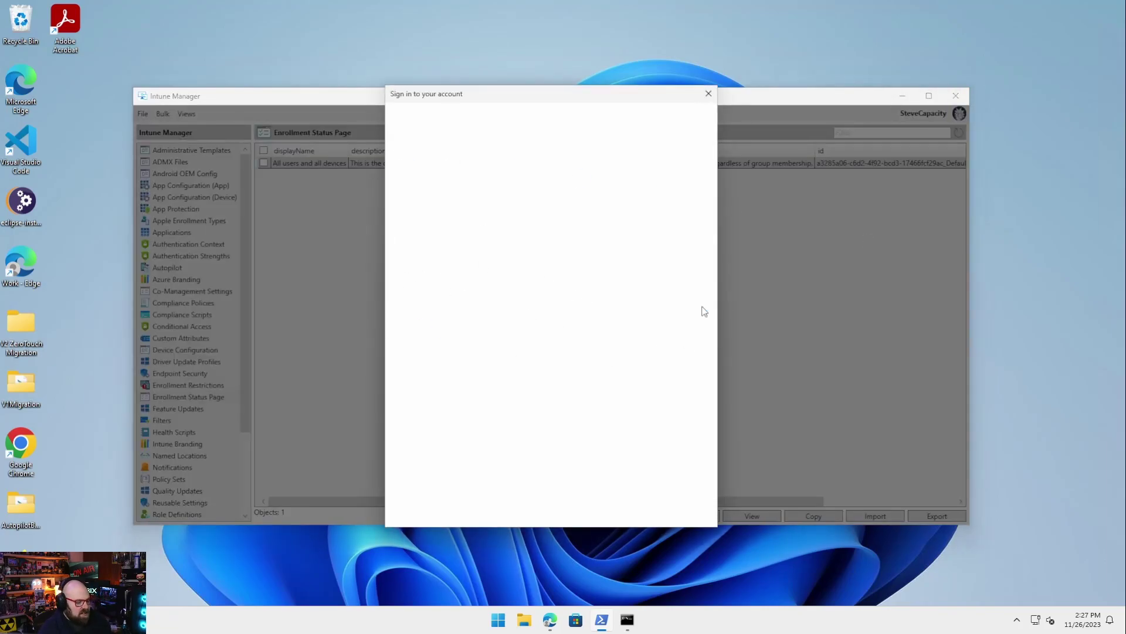
{"action": "left_click", "coordinate": [503, 234]}
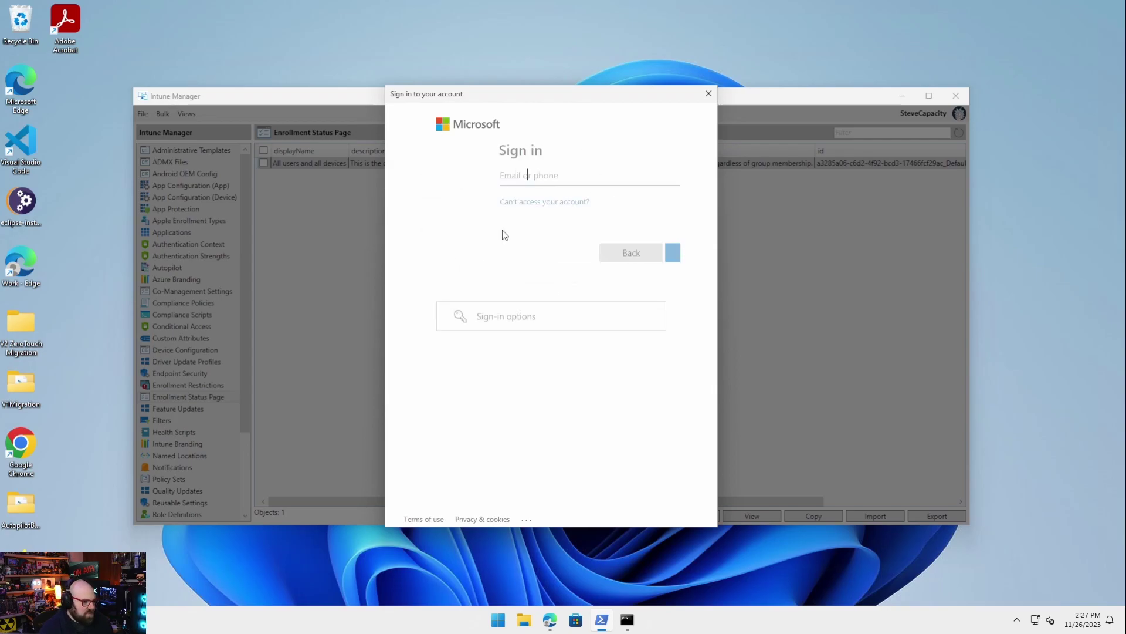
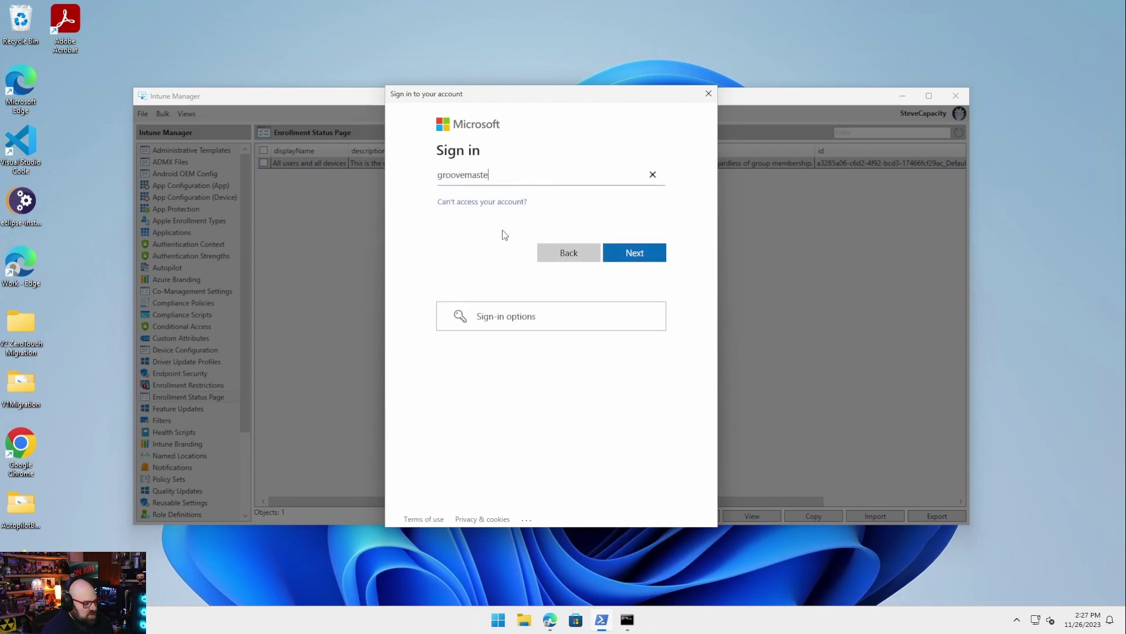
{"action": "key", "text": "Return"}
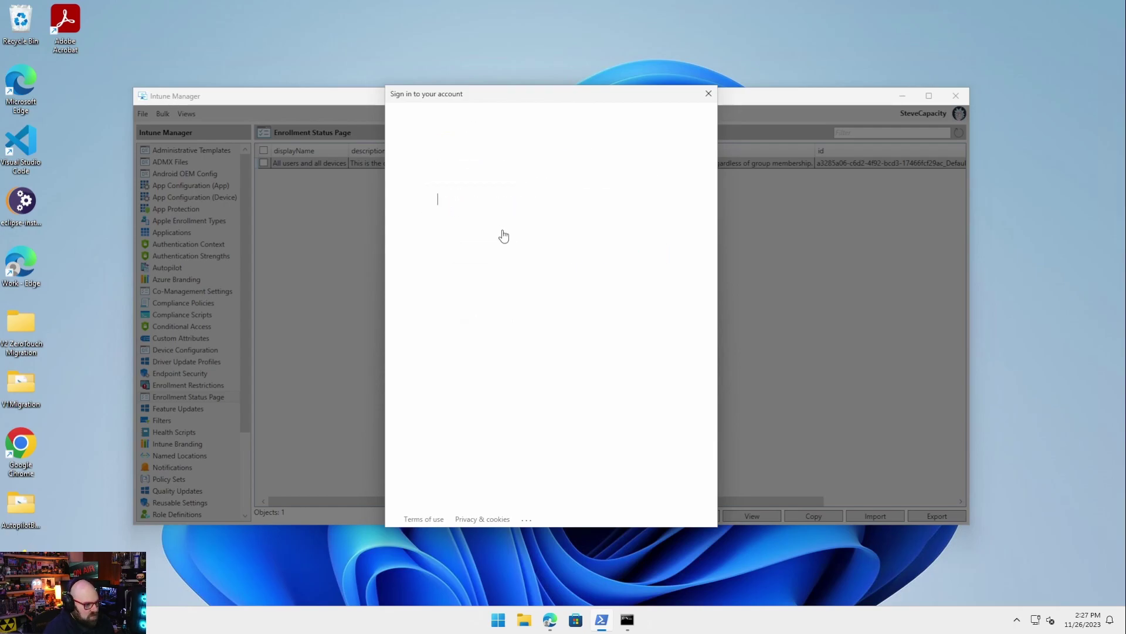
{"action": "type", "text": "•••••••••••"}
{"action": "key", "text": "Return"}
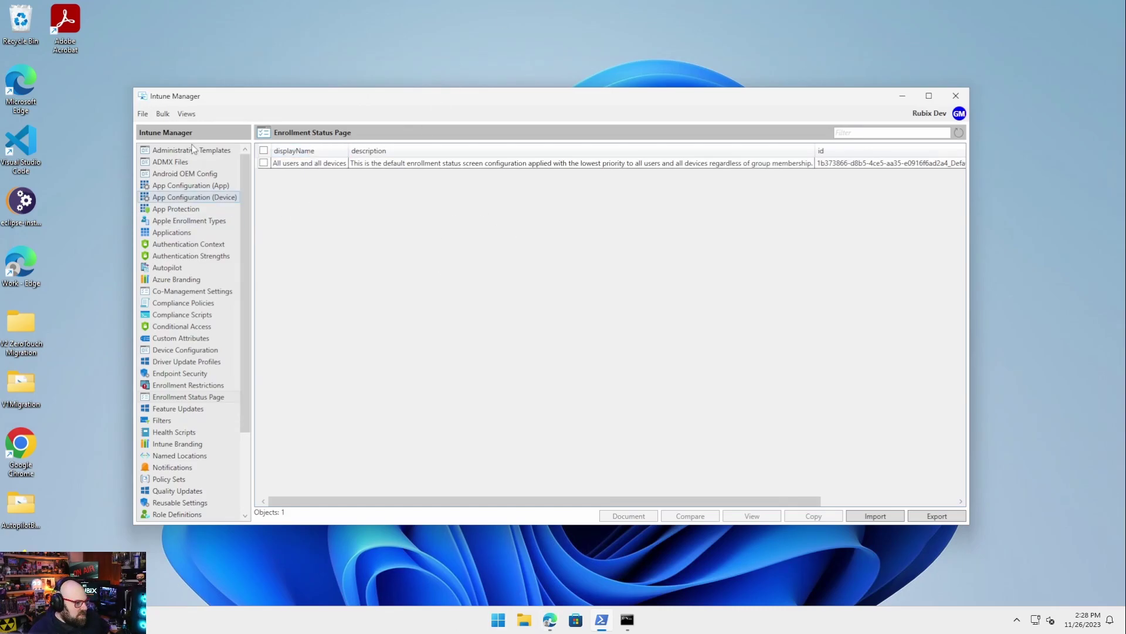
Show the Rubix Dev tenant's W365 Provisioning Policies list
{"action": "left_click", "coordinate": [150, 115]}
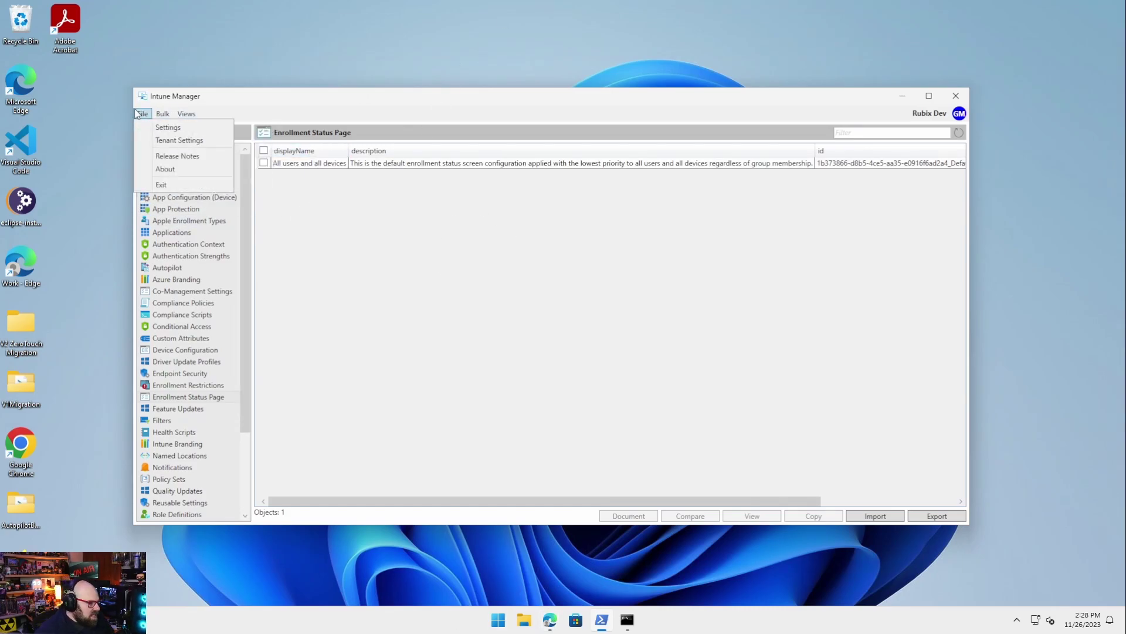
{"action": "left_click", "coordinate": [154, 327]}
{"action": "scroll", "coordinate": [154, 339], "scroll_direction": "down", "scroll_amount": 3}
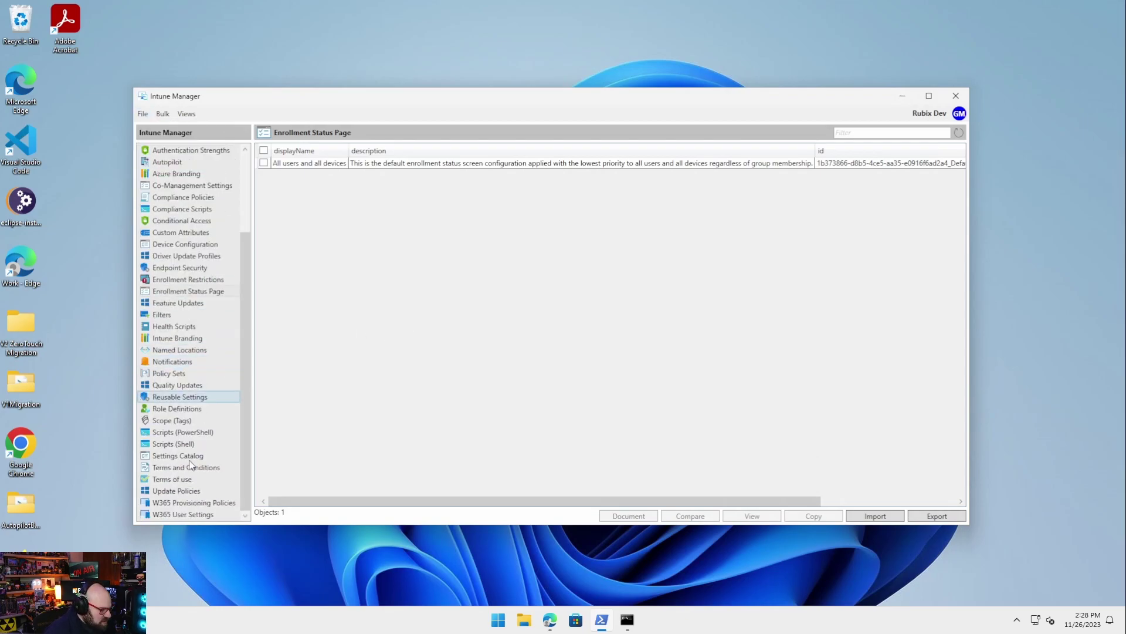
{"action": "left_click", "coordinate": [182, 503]}
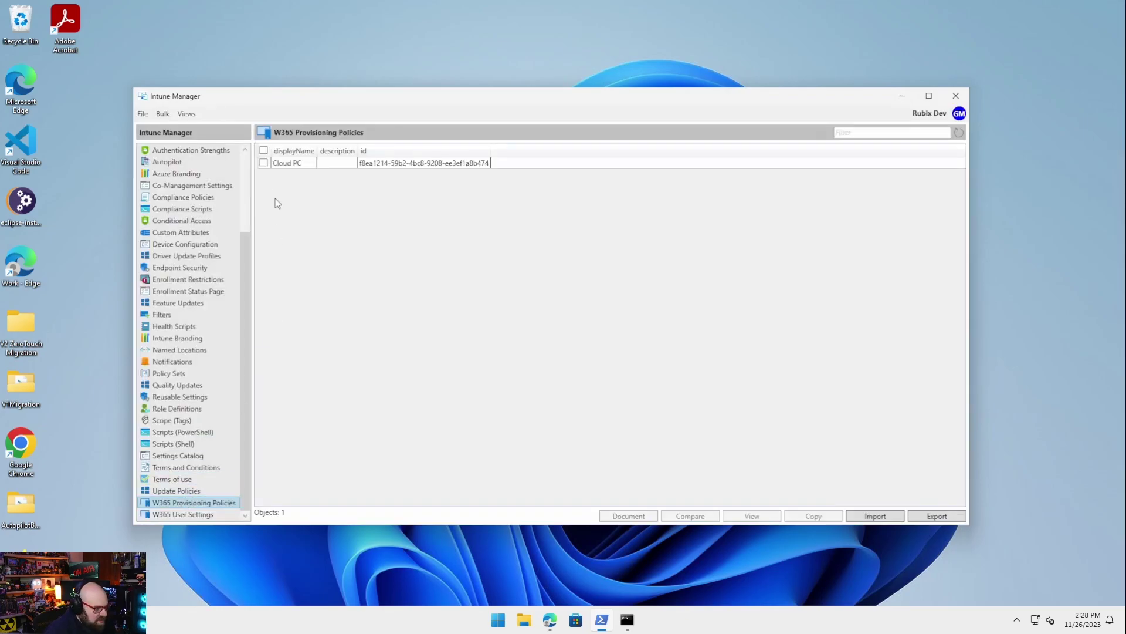
{"action": "left_click", "coordinate": [164, 113]}
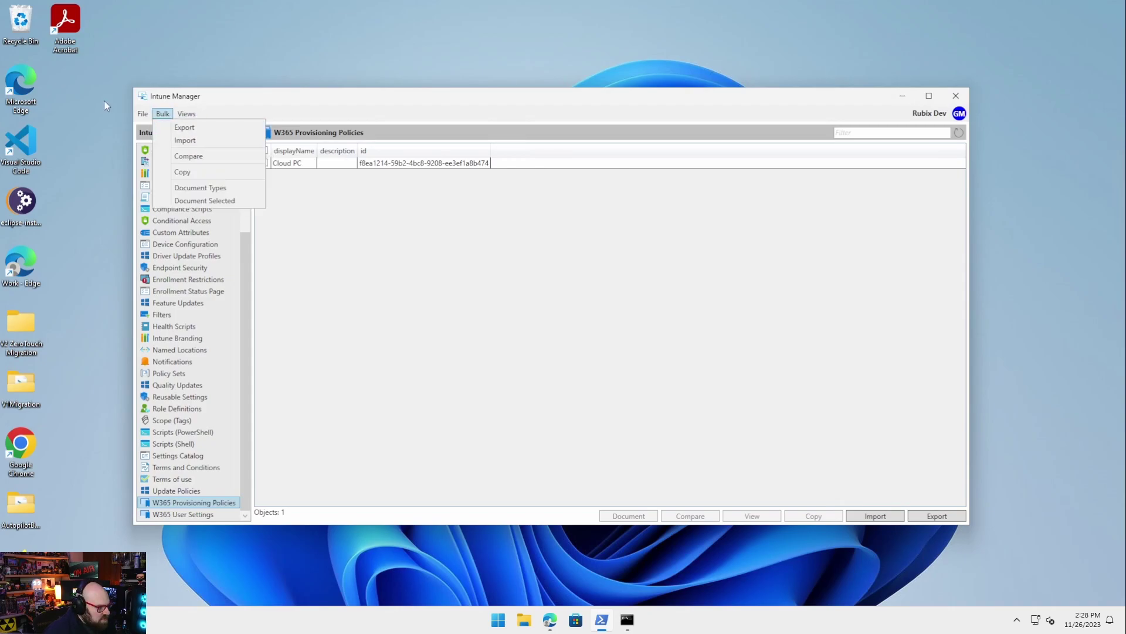
{"action": "mouse_move", "coordinate": [146, 114]}
{"action": "left_click", "coordinate": [717, 417]}
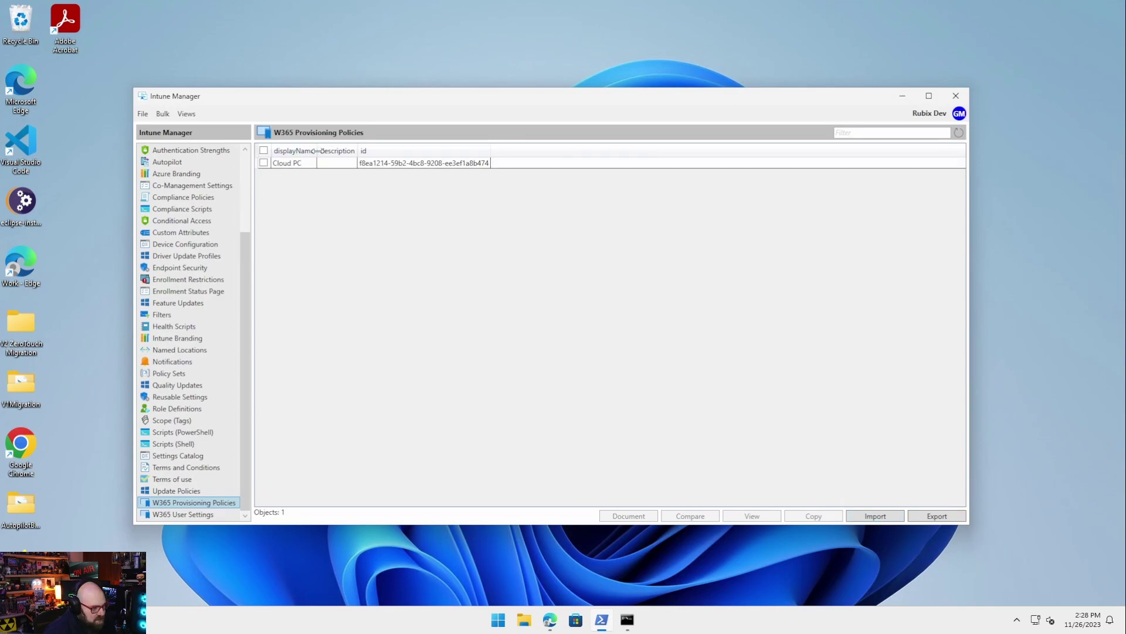
Import Default Windows 365 Cloud PC.json into W365 Provisioning Policies without assignments
{"action": "left_click", "coordinate": [874, 515]}
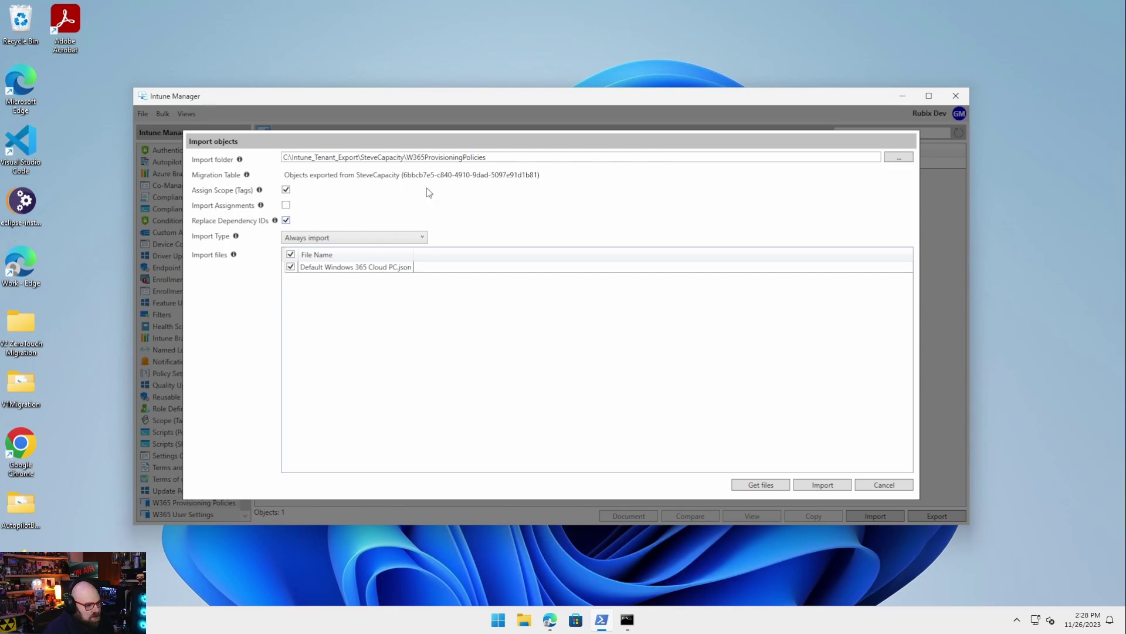
{"action": "left_click", "coordinate": [825, 489]}
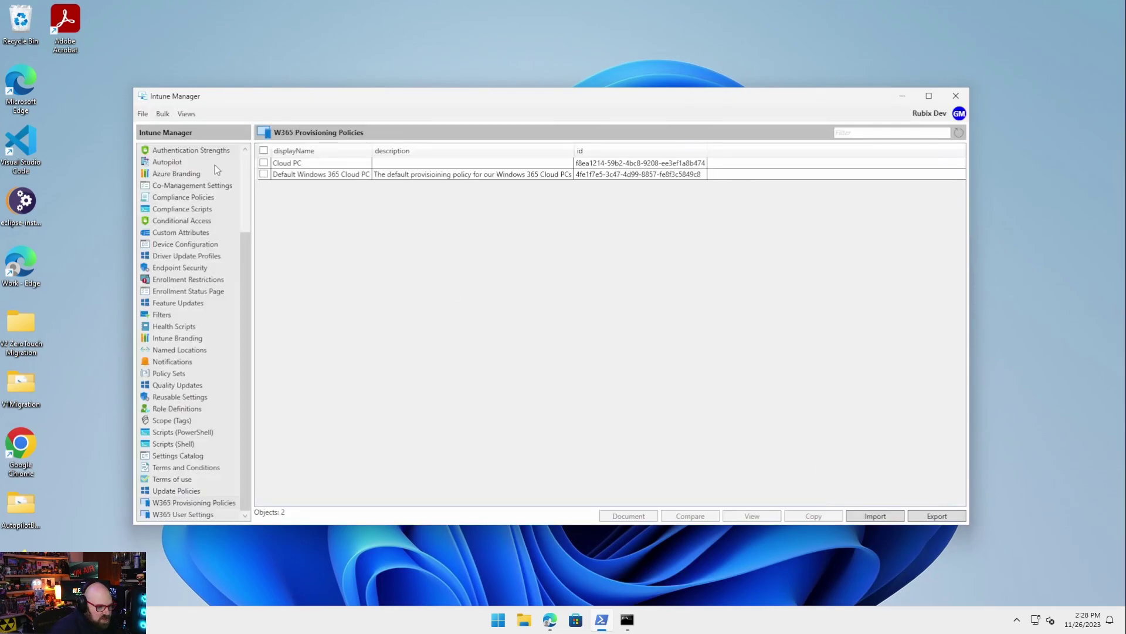
{"action": "left_click", "coordinate": [550, 626]}
Open Intune admin center's Cloud PC provisioning policies with the Name column widened
{"action": "left_click", "coordinate": [550, 622]}
{"action": "left_click", "coordinate": [550, 622]}
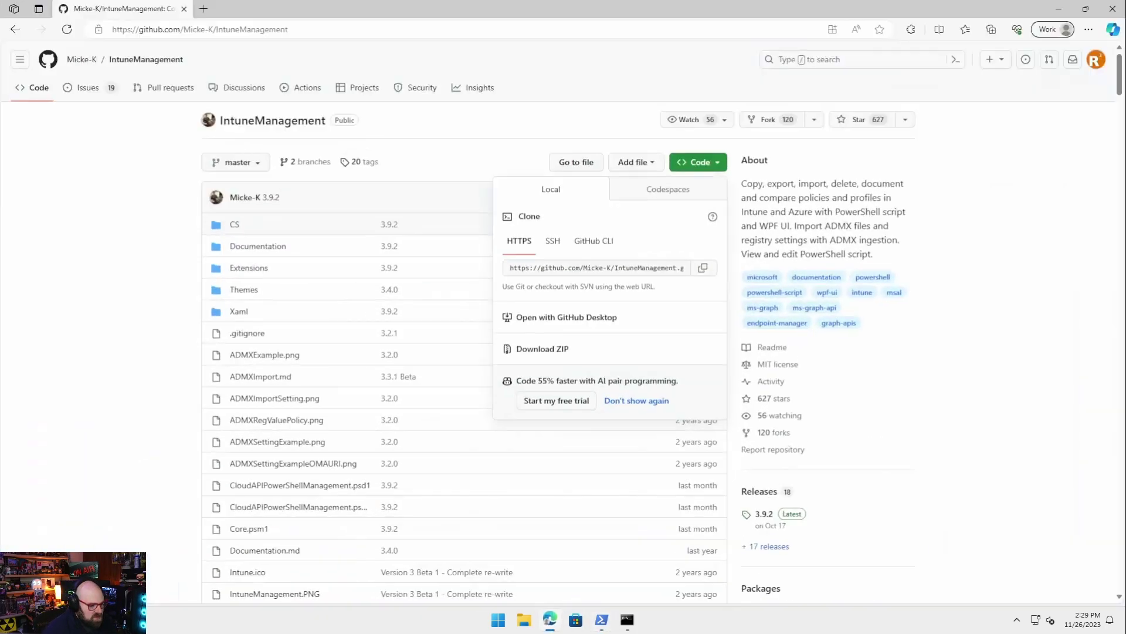
{"action": "left_click", "coordinate": [202, 8]}
{"action": "type", "text": "int"}
{"action": "key", "text": "Return"}
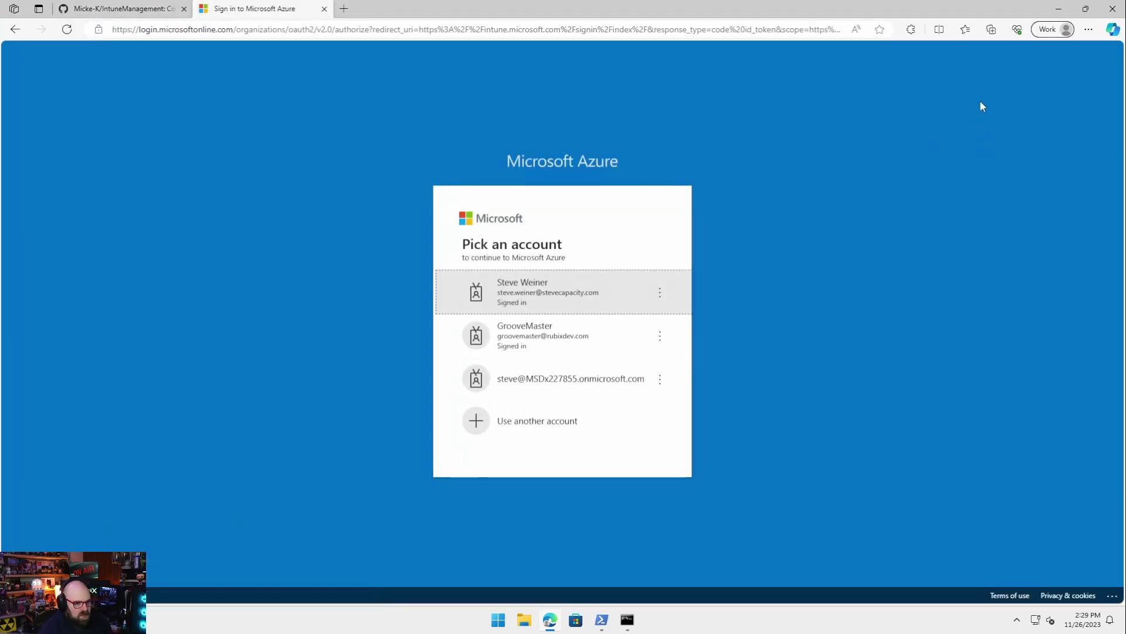
{"action": "left_click", "coordinate": [574, 332]}
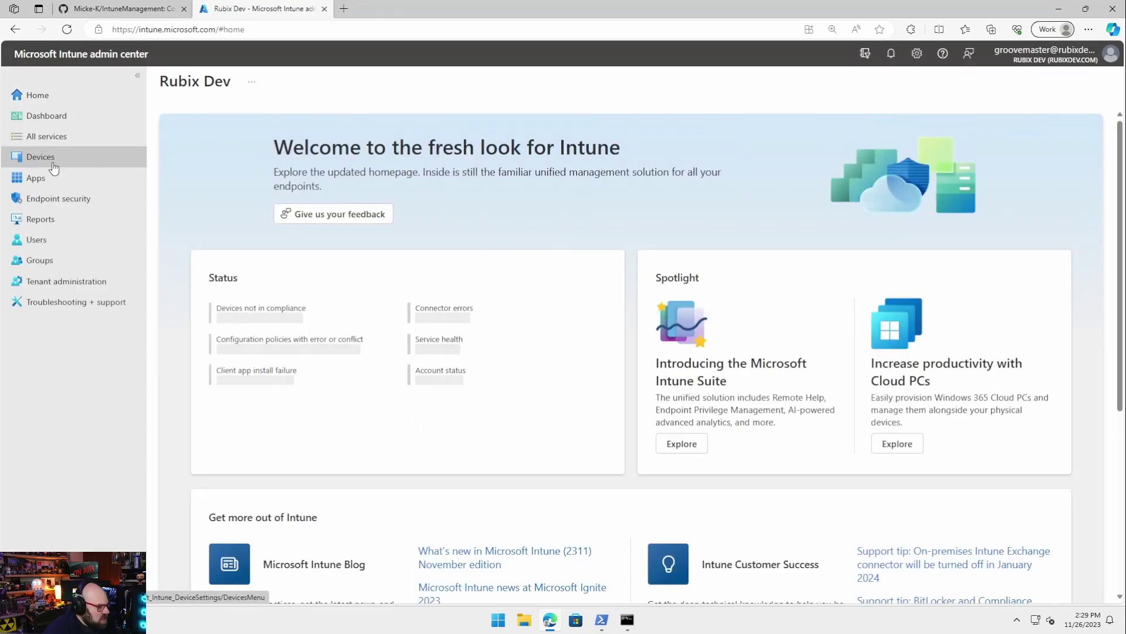
{"action": "left_click", "coordinate": [63, 159]}
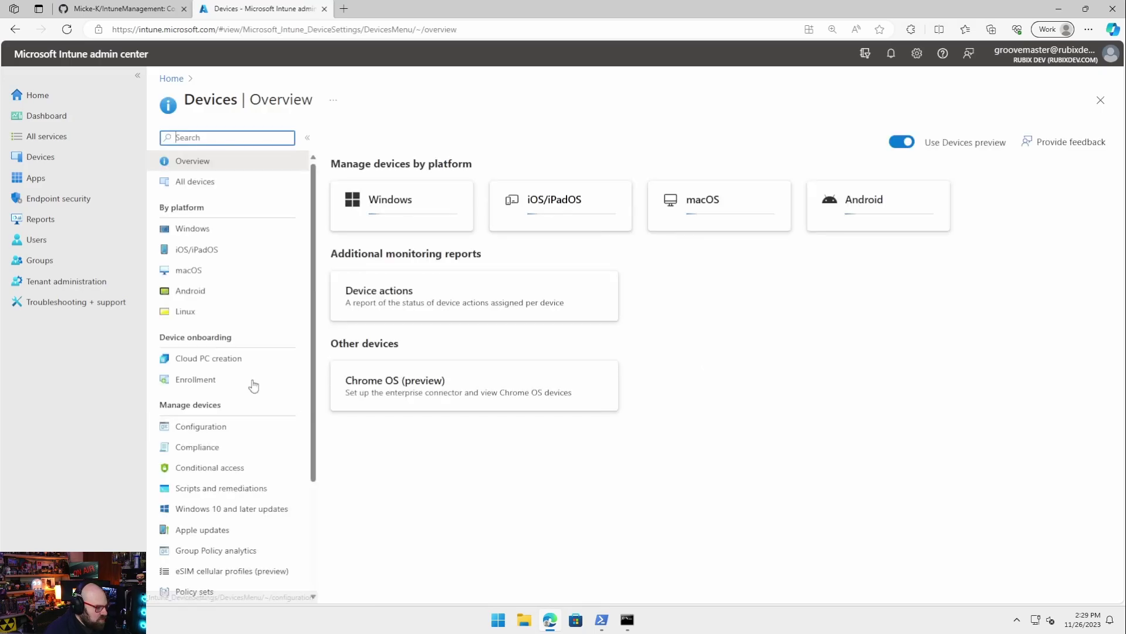
{"action": "left_click", "coordinate": [244, 358]}
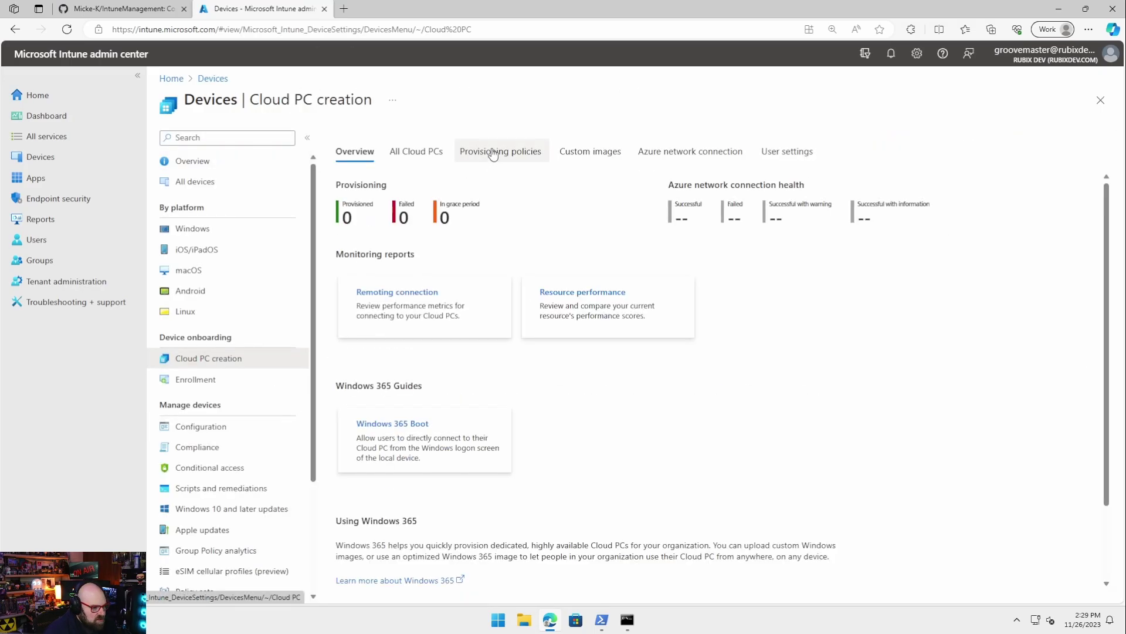
{"action": "left_click", "coordinate": [497, 151]}
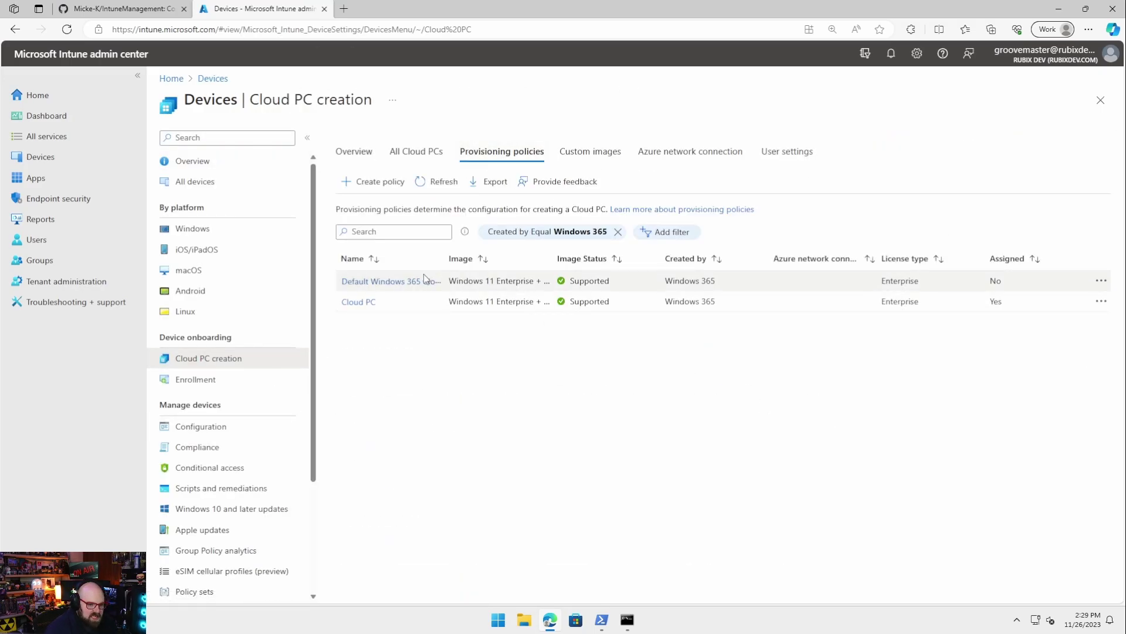
{"action": "left_click_drag", "start_coordinate": [445, 259], "coordinate": [573, 258]}
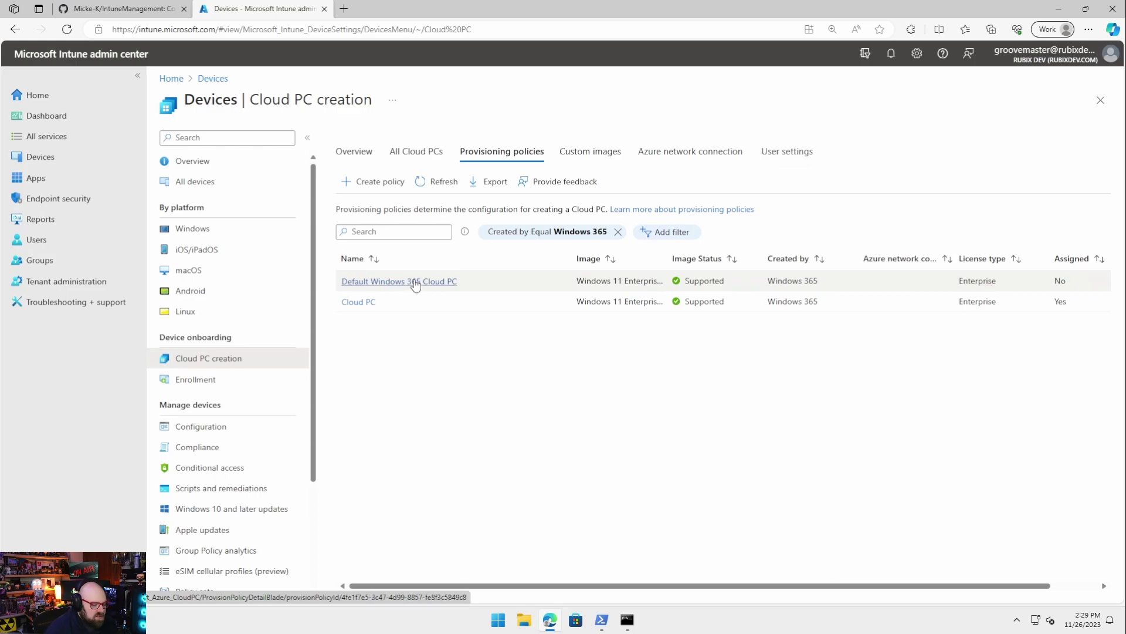
Inspect the Default Windows 365 Cloud PC policy and its W365-CORP-%RAND:5% name template
{"action": "left_click", "coordinate": [416, 284]}
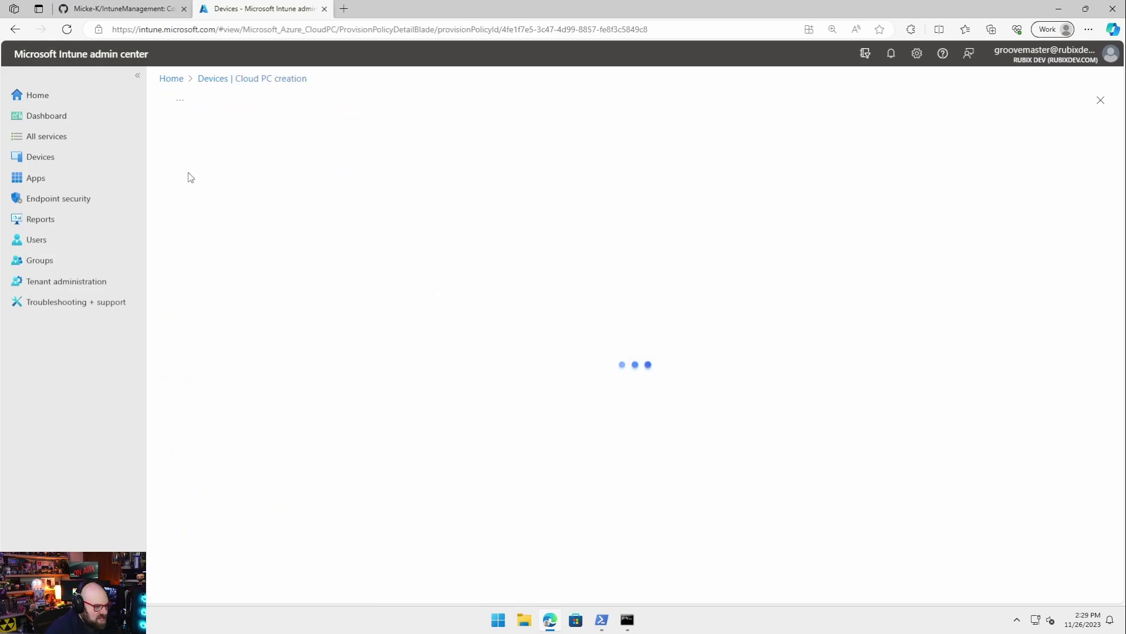
{"action": "scroll", "coordinate": [413, 345], "scroll_direction": "down", "scroll_amount": 1}
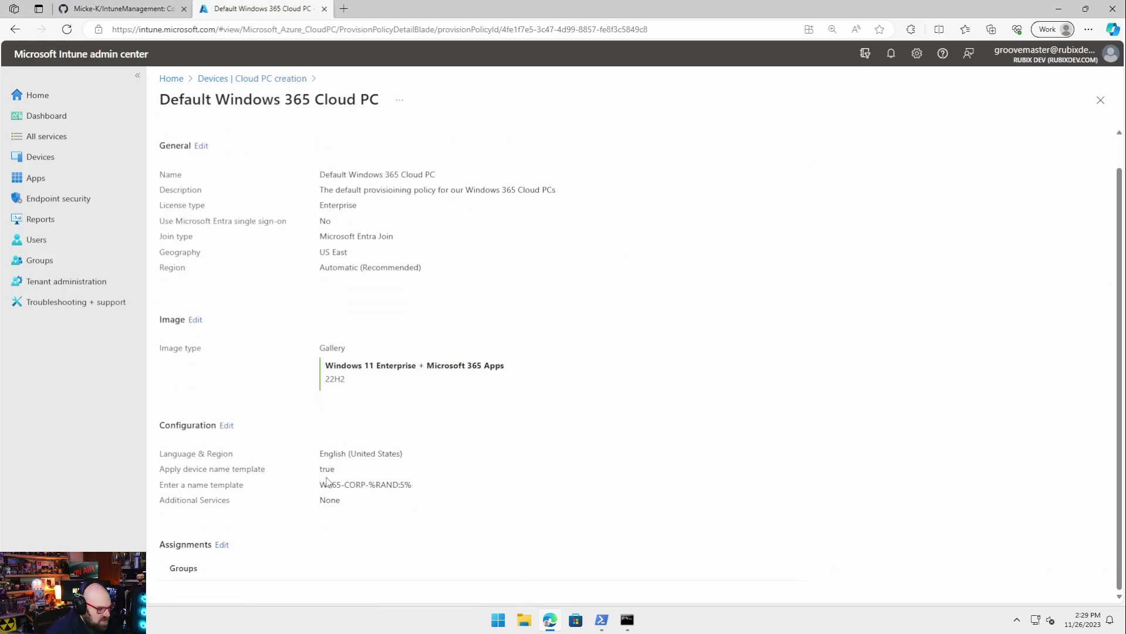
{"action": "left_click_drag", "start_coordinate": [317, 487], "coordinate": [442, 491]}
{"action": "left_click", "coordinate": [498, 521]}
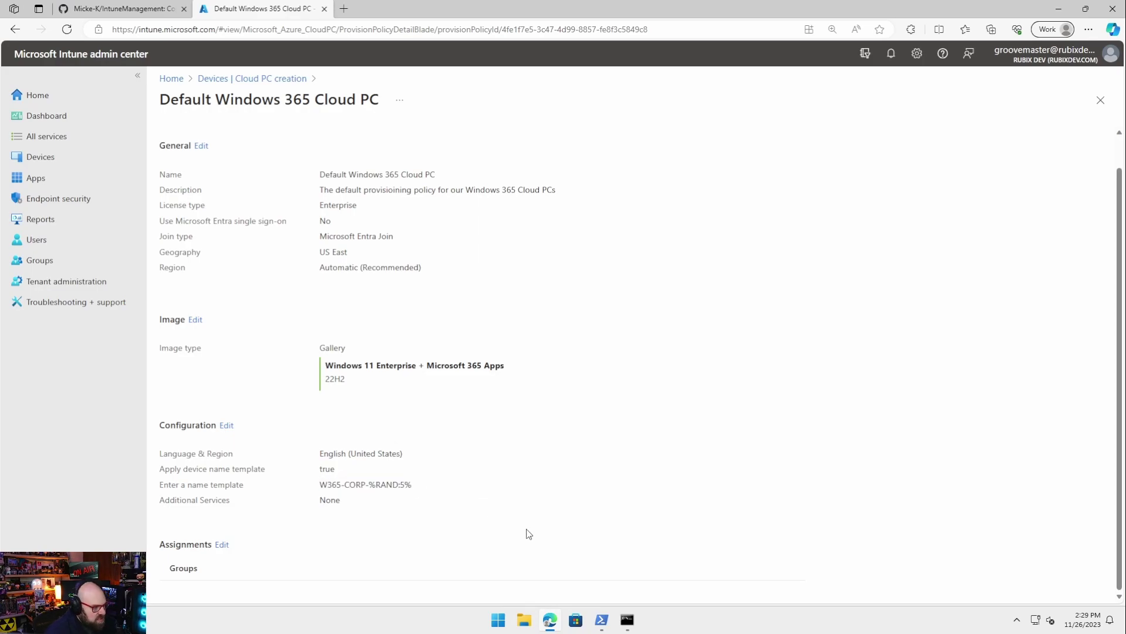
{"action": "left_click", "coordinate": [269, 82]}
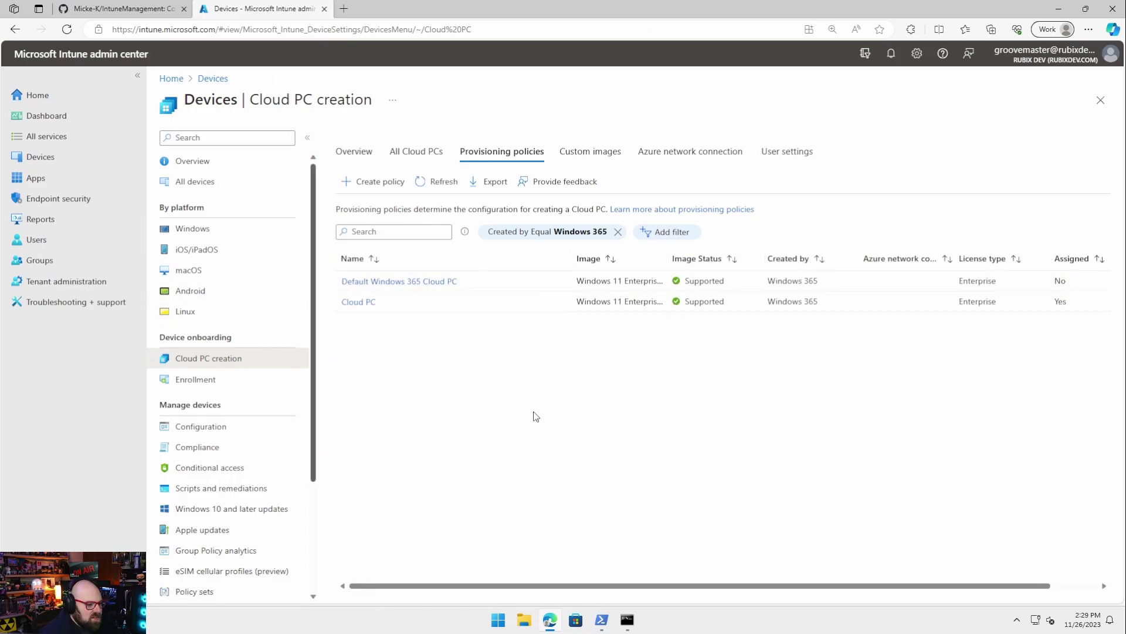
Review Windows devices and configuration profiles, then minimize the browser
{"action": "left_click", "coordinate": [218, 229]}
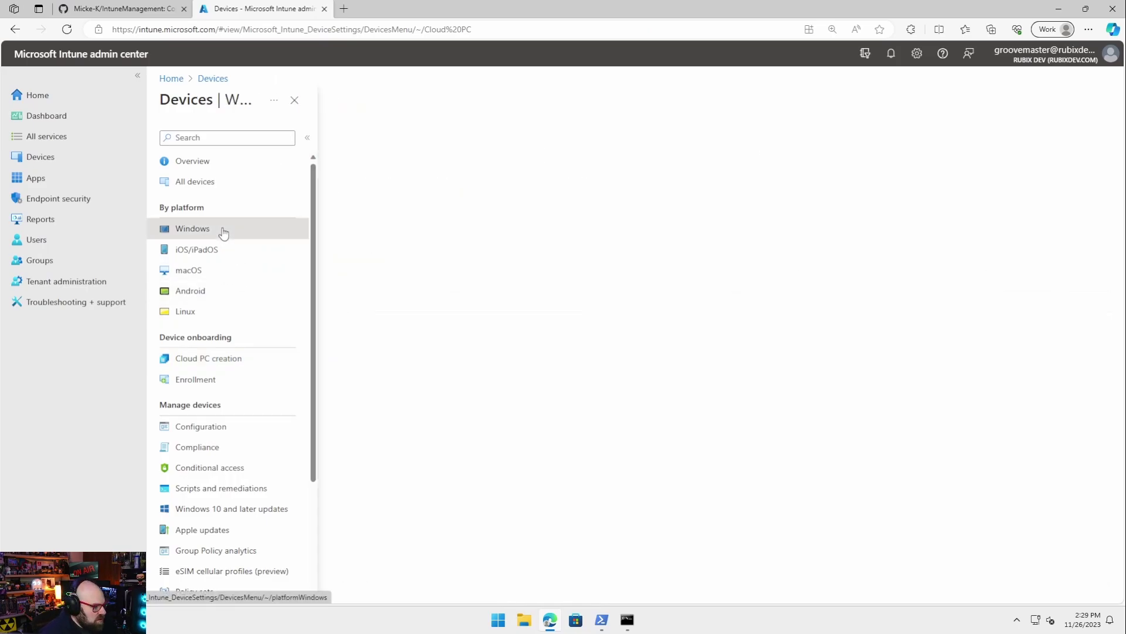
{"action": "left_click", "coordinate": [259, 258]}
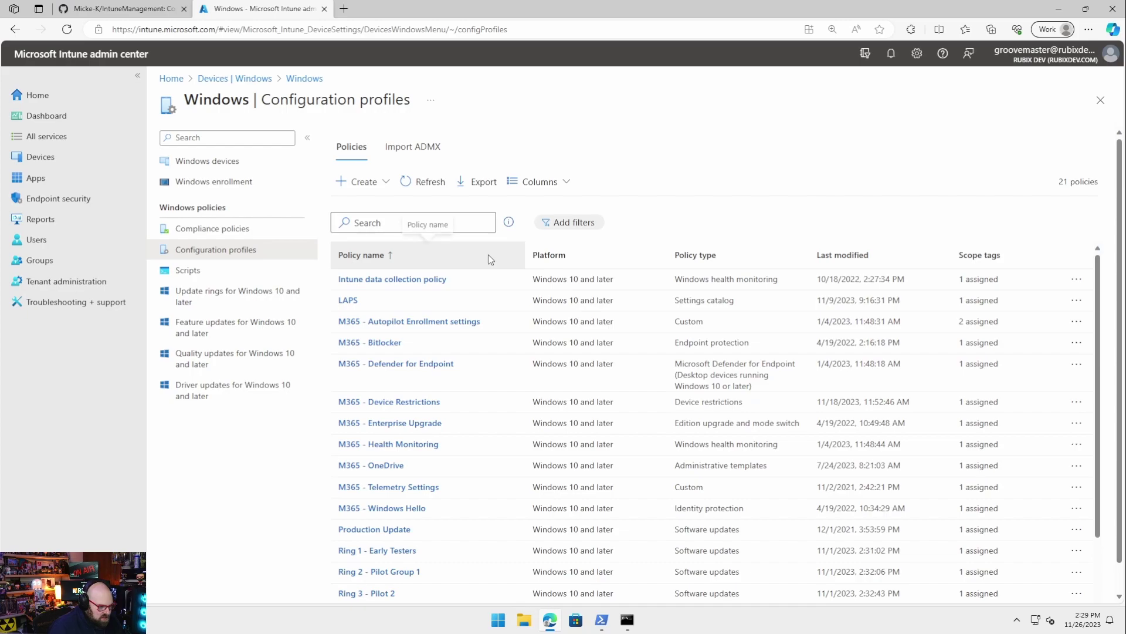
{"action": "scroll", "coordinate": [495, 276], "scroll_direction": "down", "scroll_amount": 2}
{"action": "left_click", "coordinate": [95, 157]}
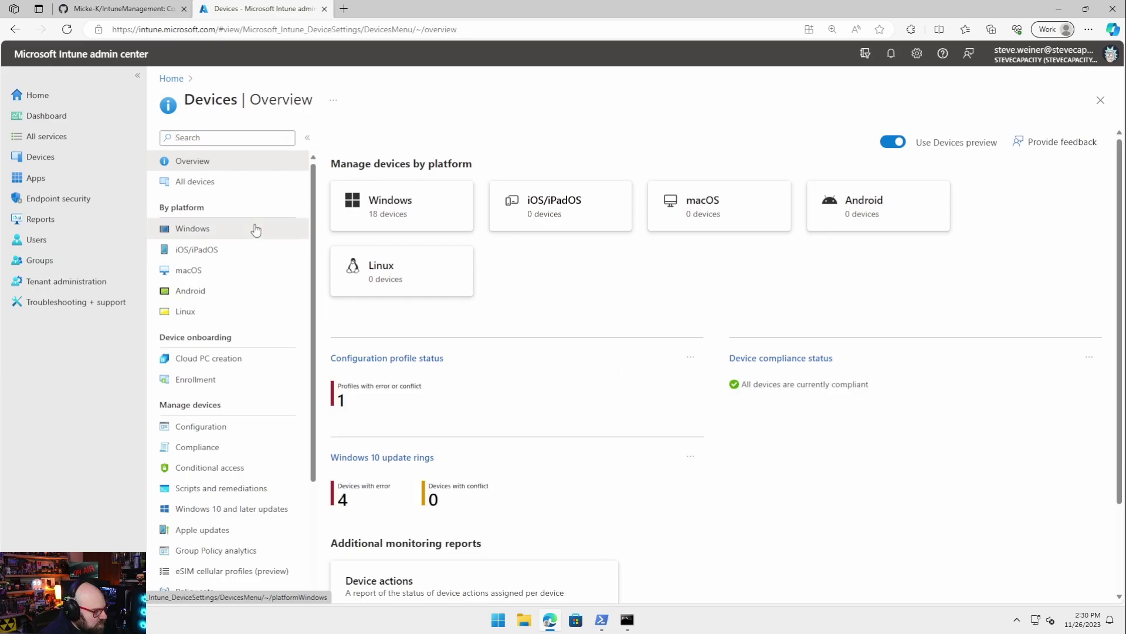
{"action": "left_click", "coordinate": [253, 229]}
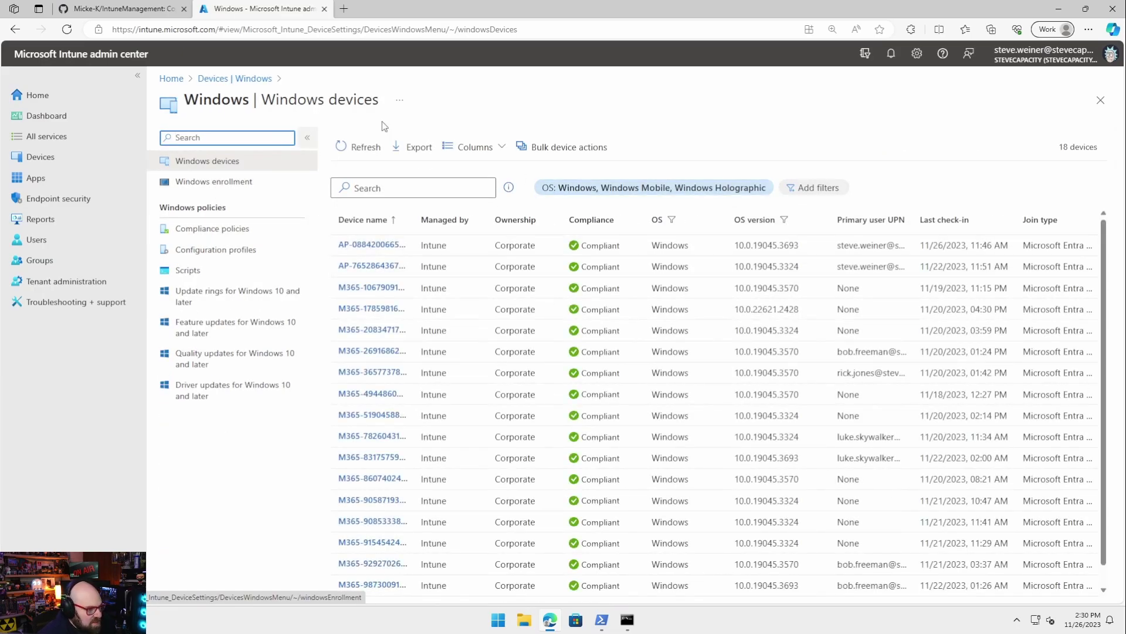
{"action": "left_click", "coordinate": [1058, 9]}
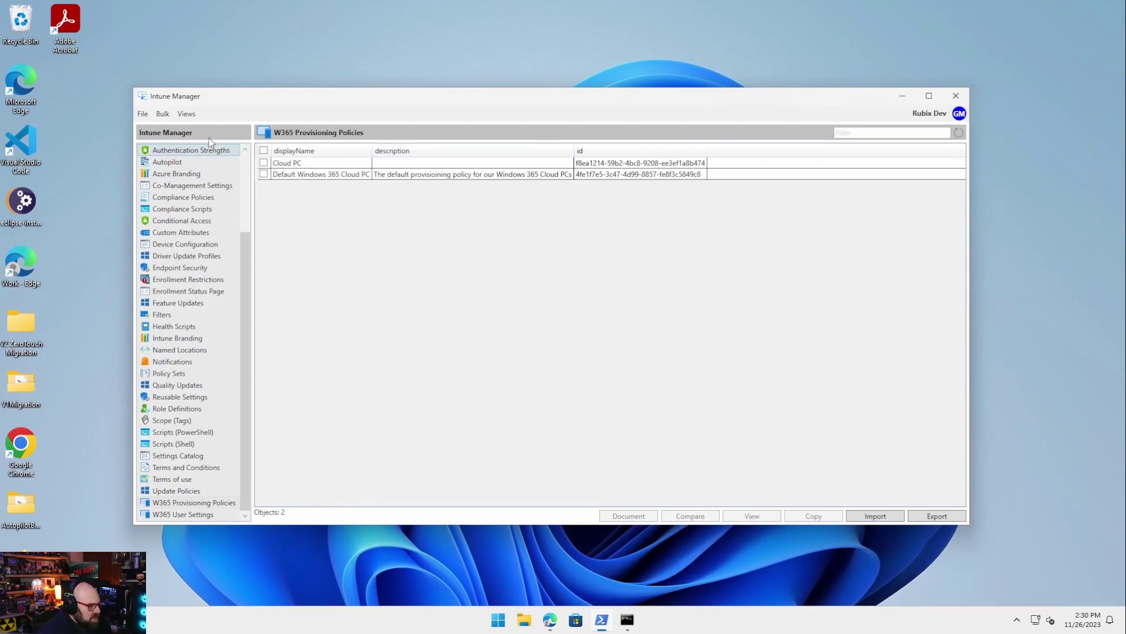
Run a bulk compare of Intune Objects with Exported Files, producing Compare_202311DD-1432.csv
{"action": "left_click", "coordinate": [162, 113]}
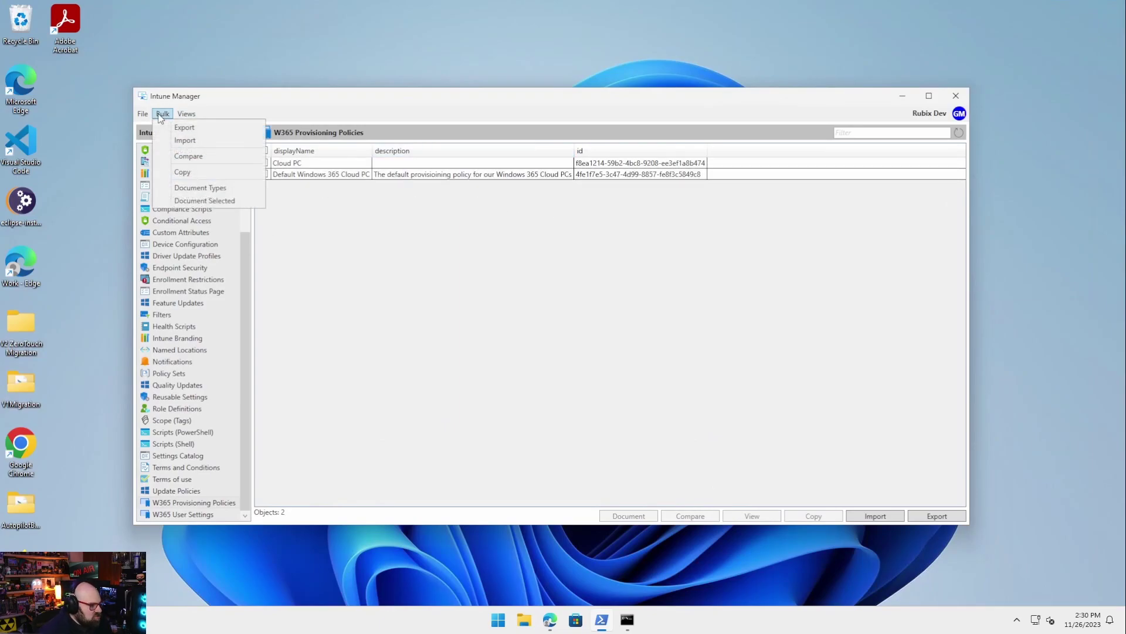
{"action": "left_click", "coordinate": [199, 159]}
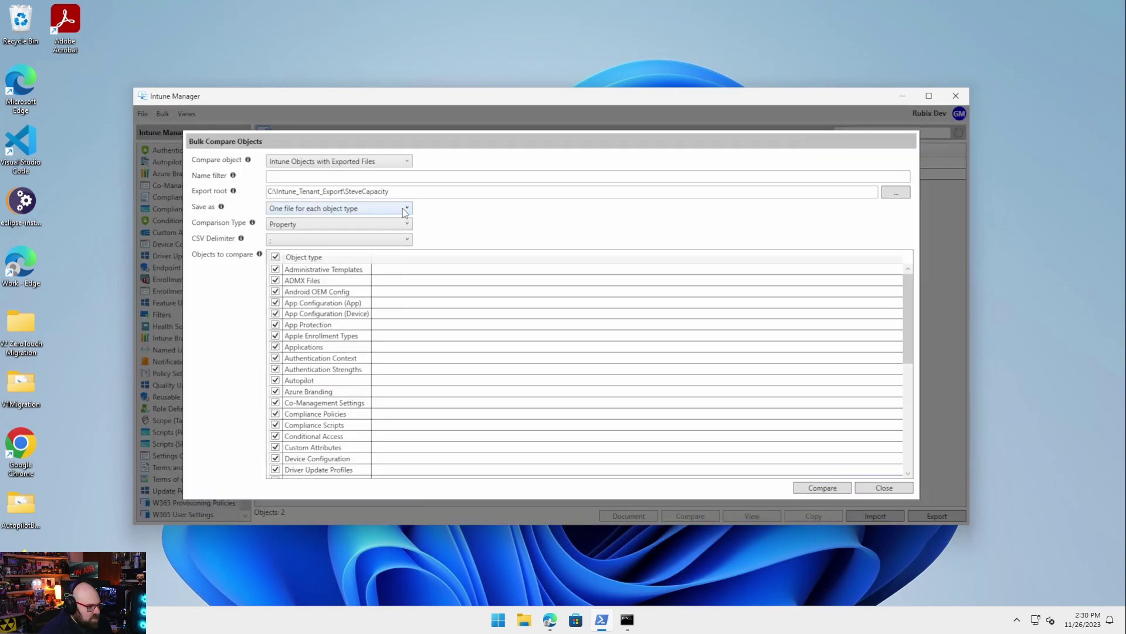
{"action": "left_click", "coordinate": [383, 168]}
{"action": "left_click", "coordinate": [383, 170]}
{"action": "left_click", "coordinate": [803, 487]}
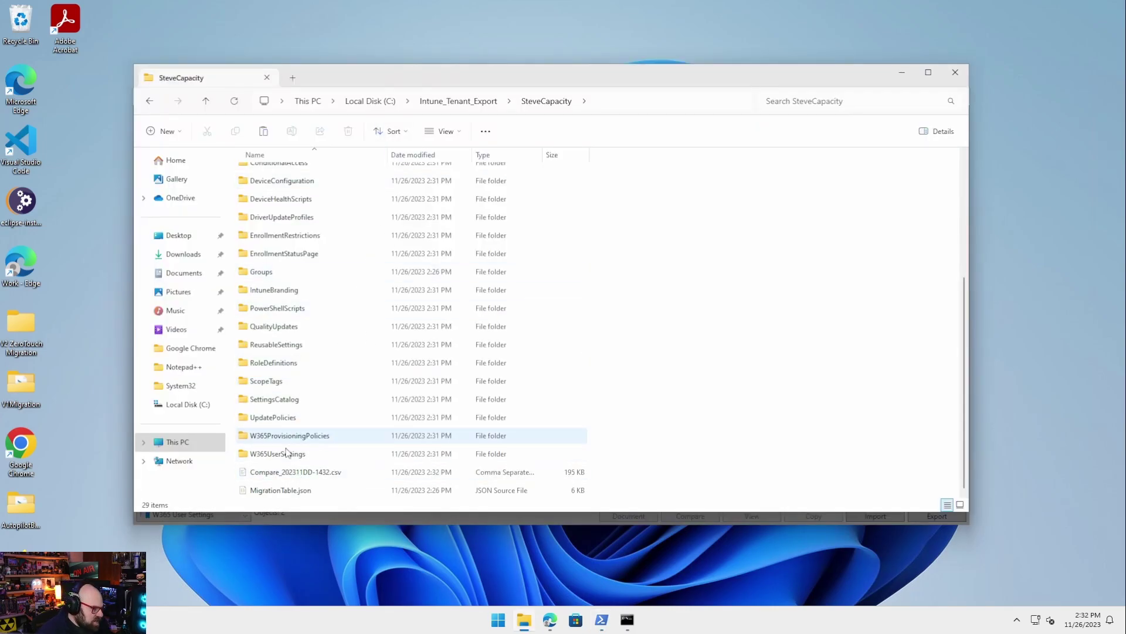
View the compare CSV in VS Code, then pick another app to open it
{"action": "left_click", "coordinate": [280, 476]}
{"action": "double_click", "coordinate": [281, 477]}
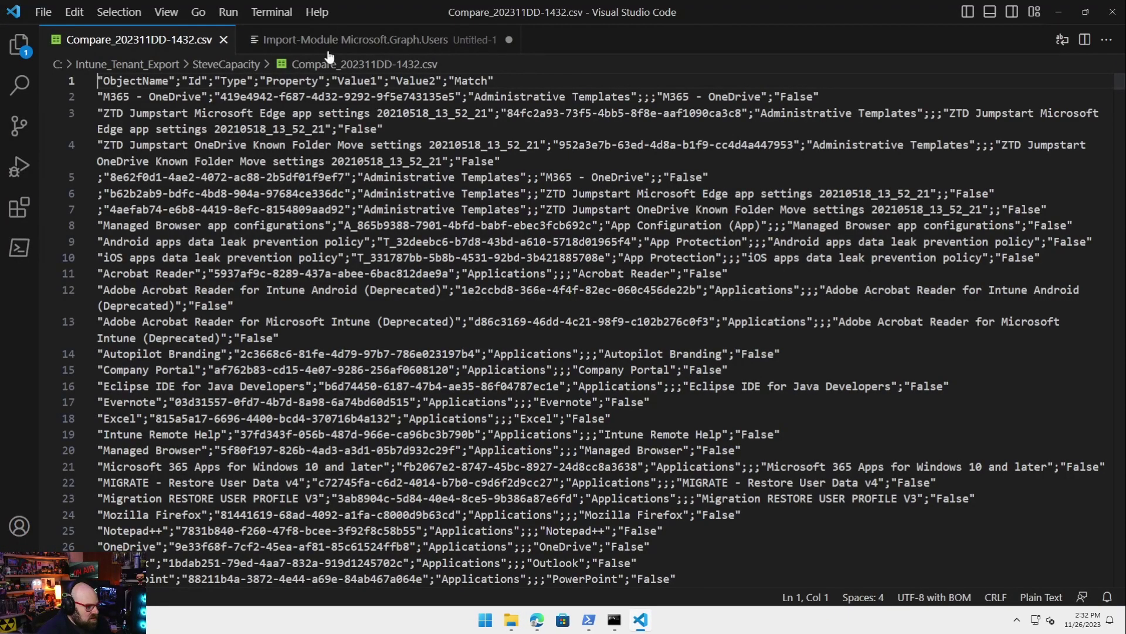
{"action": "left_click", "coordinate": [1108, 14]}
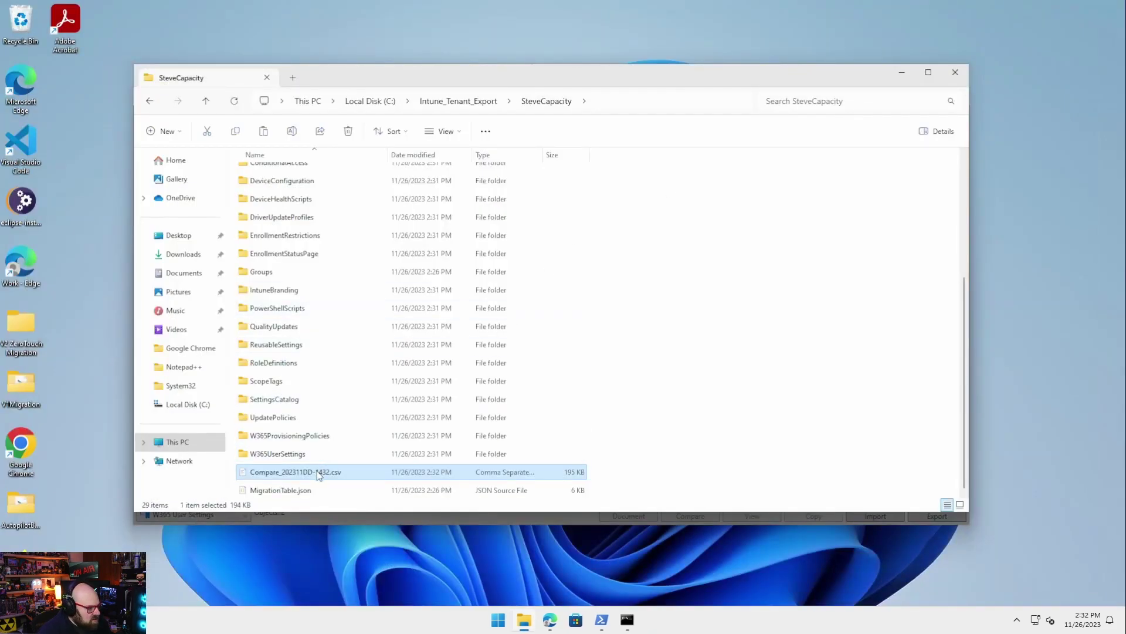
{"action": "right_click", "coordinate": [320, 469]}
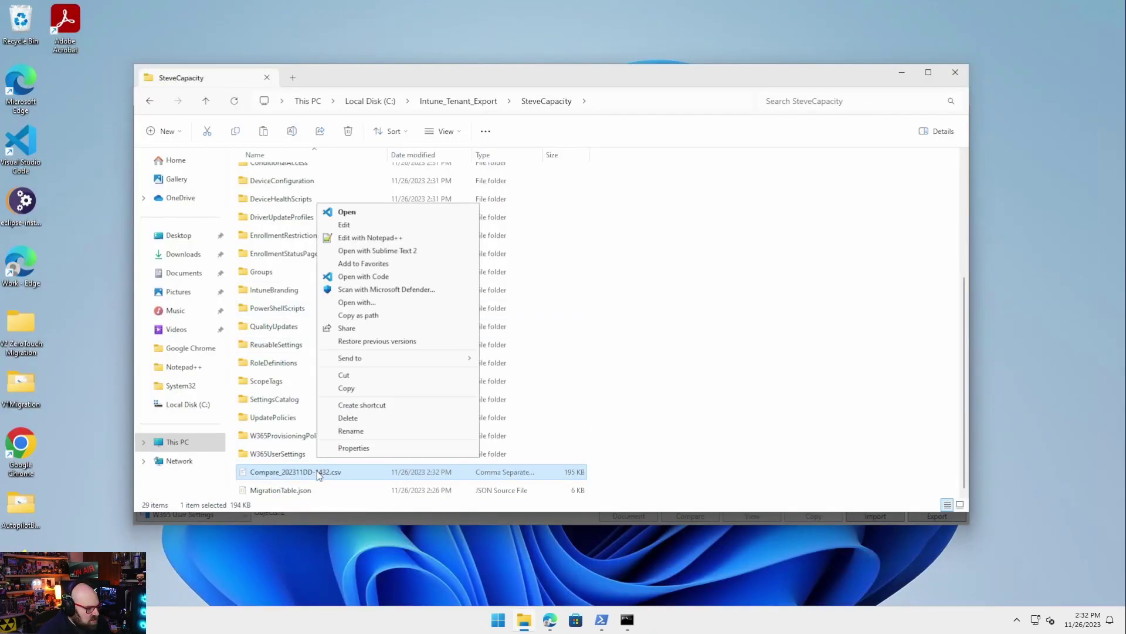
{"action": "left_click", "coordinate": [424, 303]}
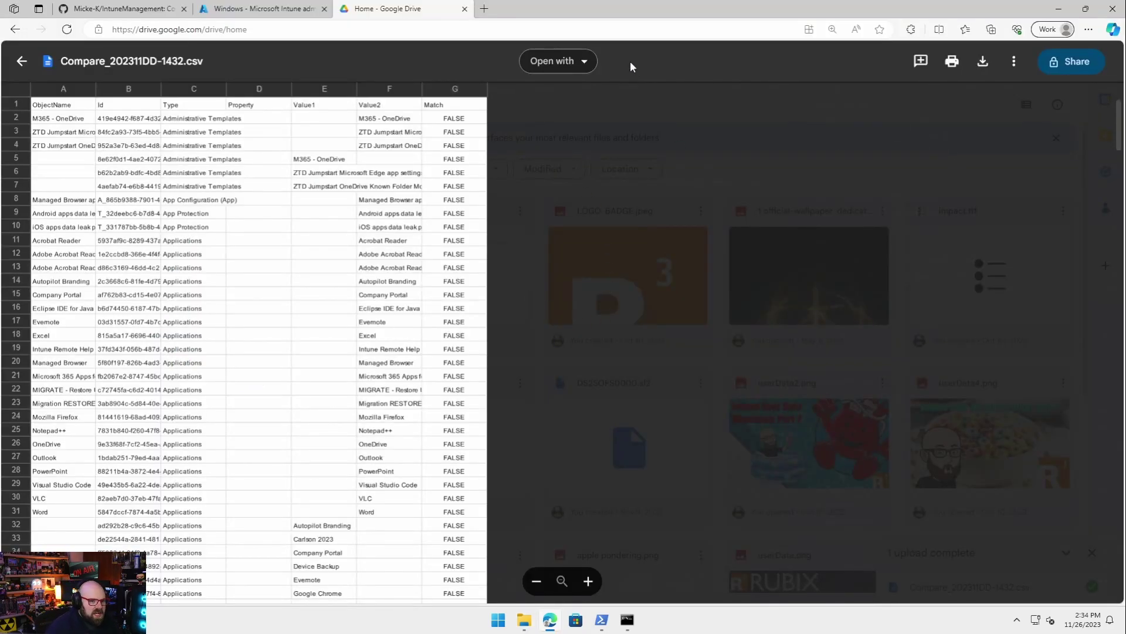
Open Compare_202311DD-1432.csv in Google Sheets and widen columns A through G
{"action": "left_click", "coordinate": [583, 62]}
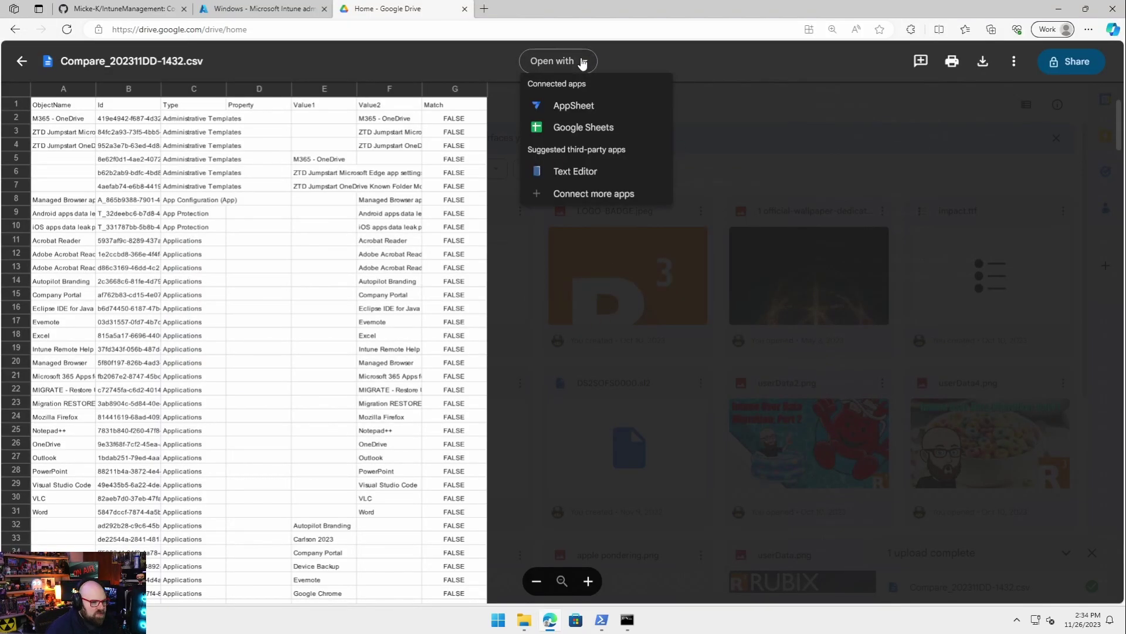
{"action": "left_click", "coordinate": [614, 134]}
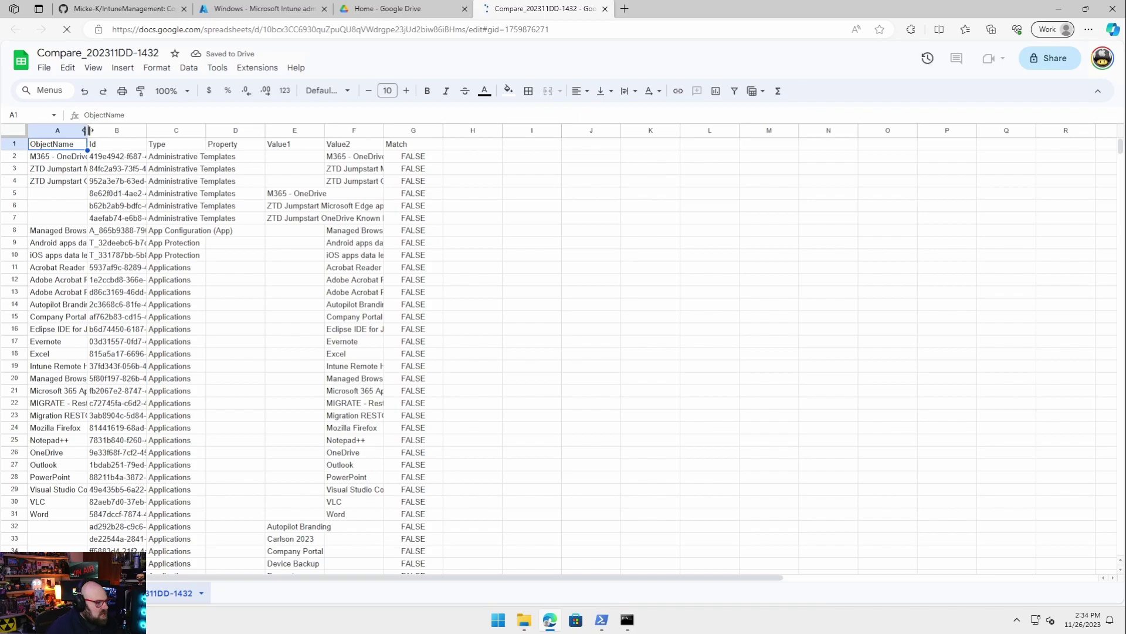
{"action": "left_click_drag", "start_coordinate": [71, 130], "coordinate": [560, 146]}
{"action": "left_click", "coordinate": [616, 346]}
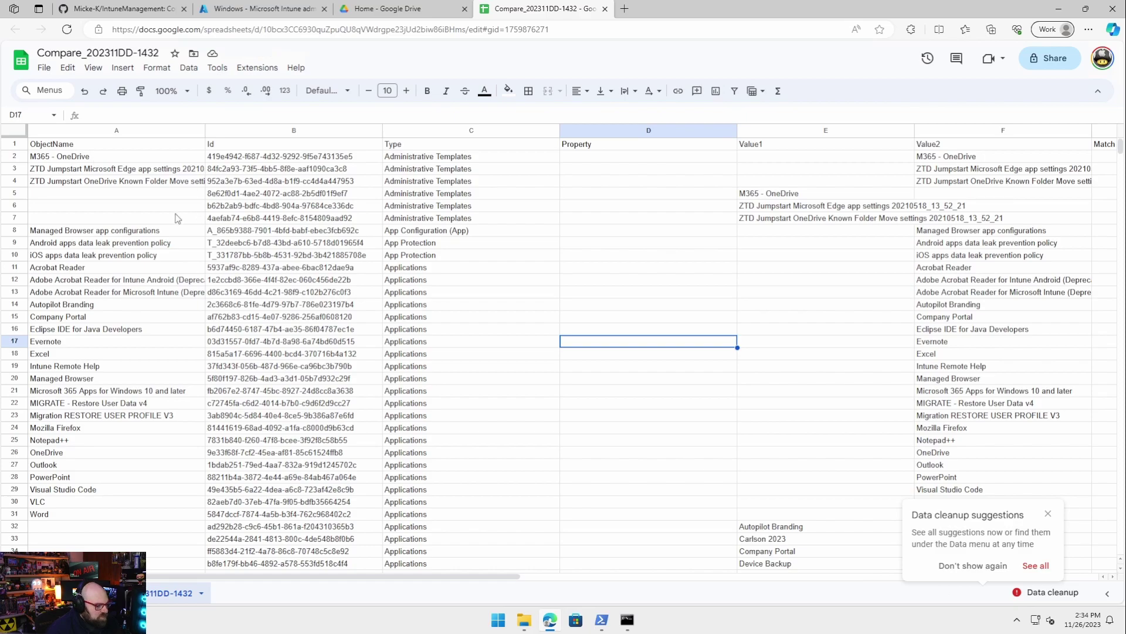
{"action": "left_click", "coordinate": [74, 432]}
{"action": "left_click", "coordinate": [61, 170]}
{"action": "left_click", "coordinate": [14, 170]}
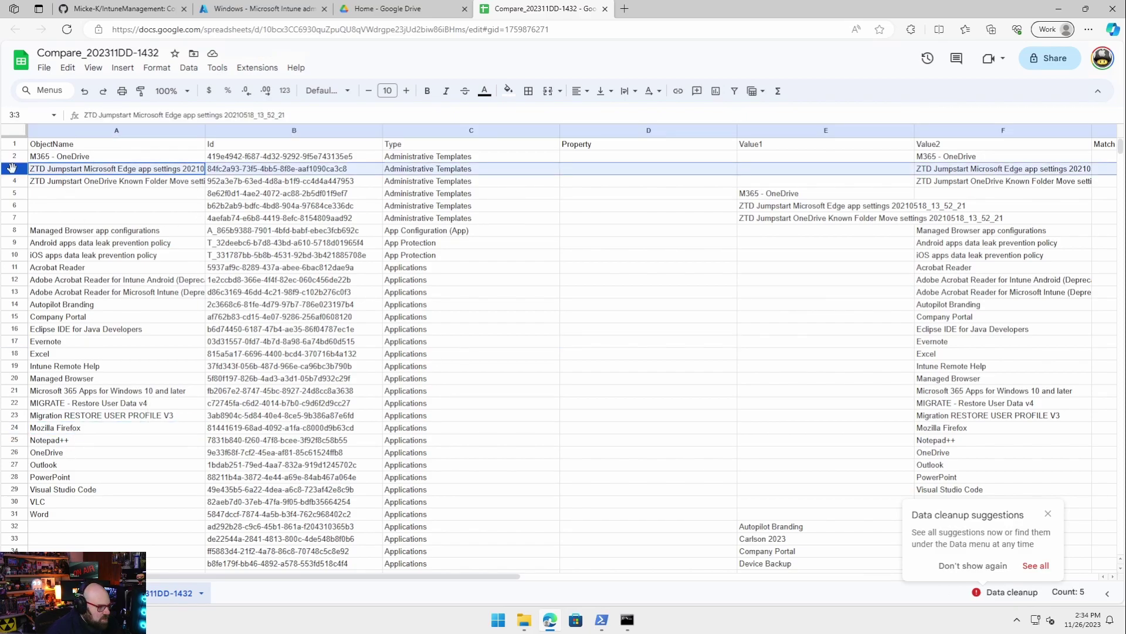
{"action": "scroll", "coordinate": [297, 200], "scroll_direction": "right", "scroll_amount": 4}
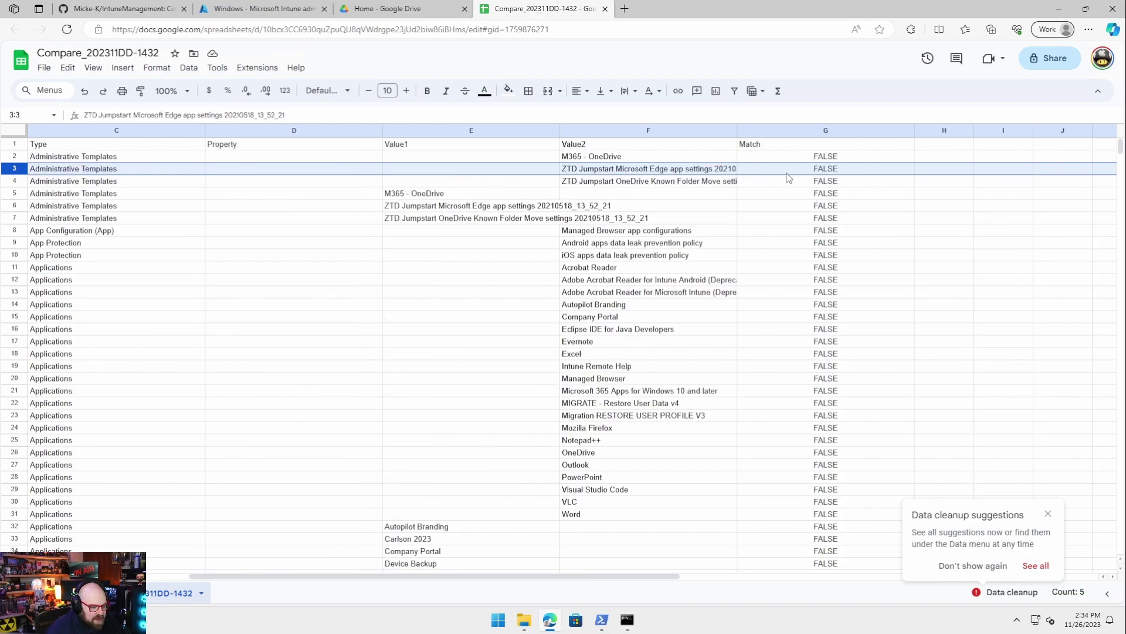
{"action": "scroll", "coordinate": [845, 284], "scroll_direction": "down", "scroll_amount": 12}
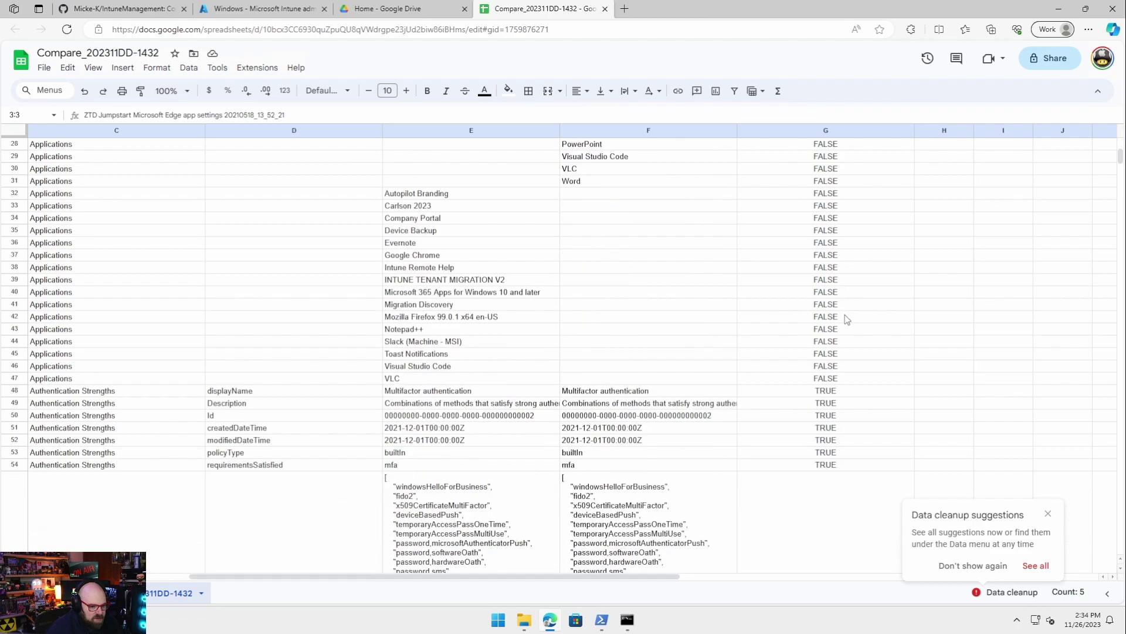
{"action": "left_click", "coordinate": [839, 304]}
{"action": "left_click", "coordinate": [704, 280]}
{"action": "left_click", "coordinate": [680, 258]}
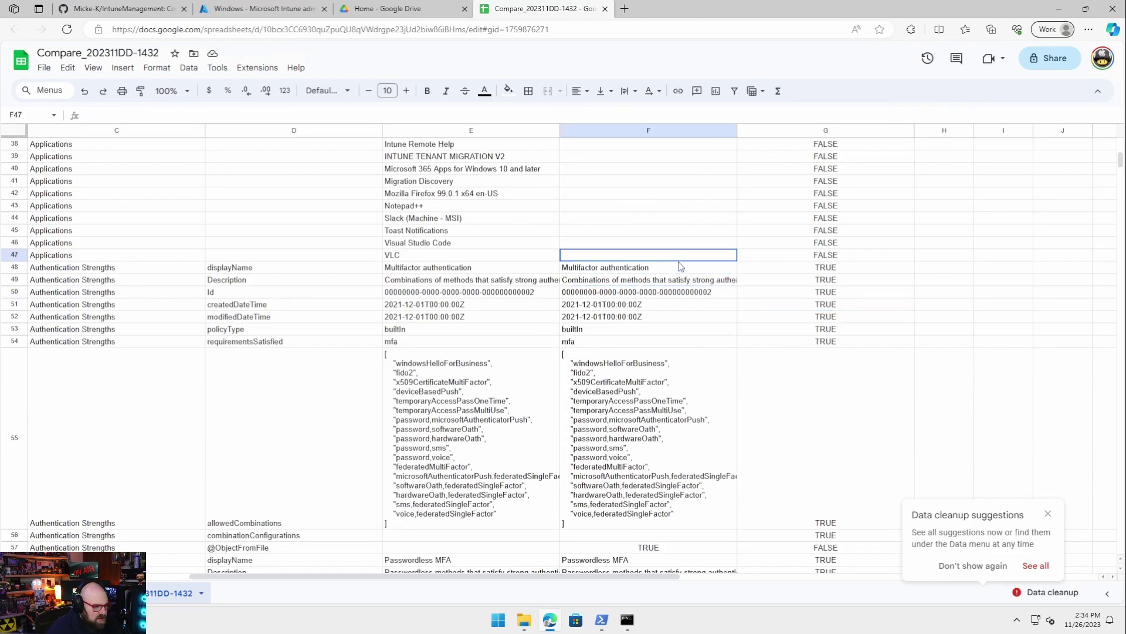
{"action": "left_click", "coordinate": [86, 270]}
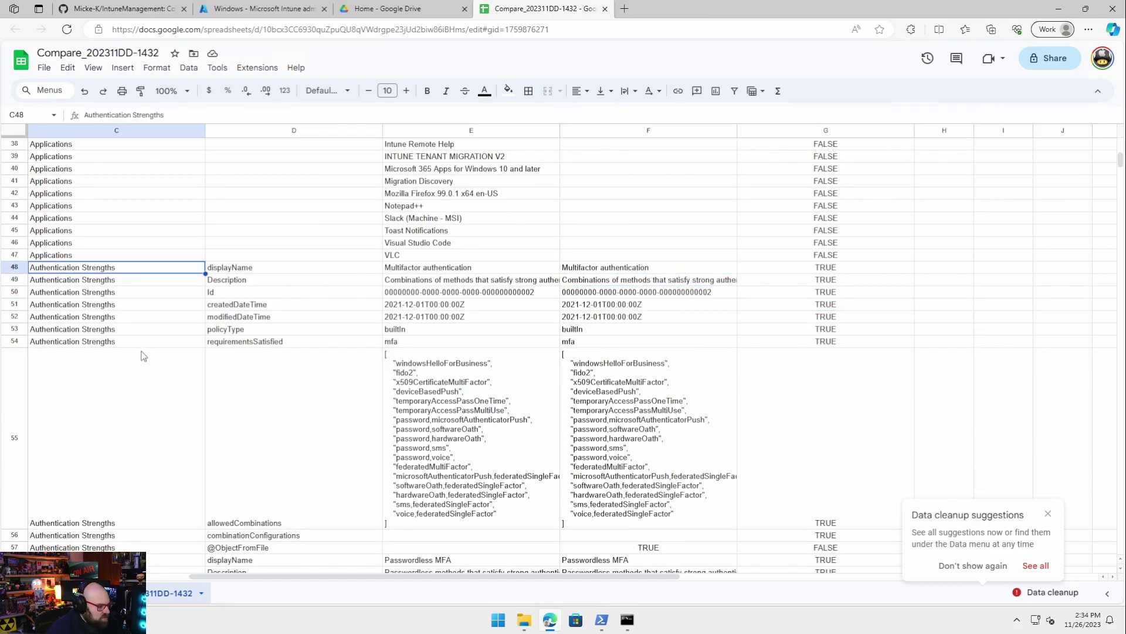
{"action": "scroll", "coordinate": [143, 355], "scroll_direction": "up", "scroll_amount": 2}
{"action": "scroll", "coordinate": [141, 354], "scroll_direction": "left", "scroll_amount": 3}
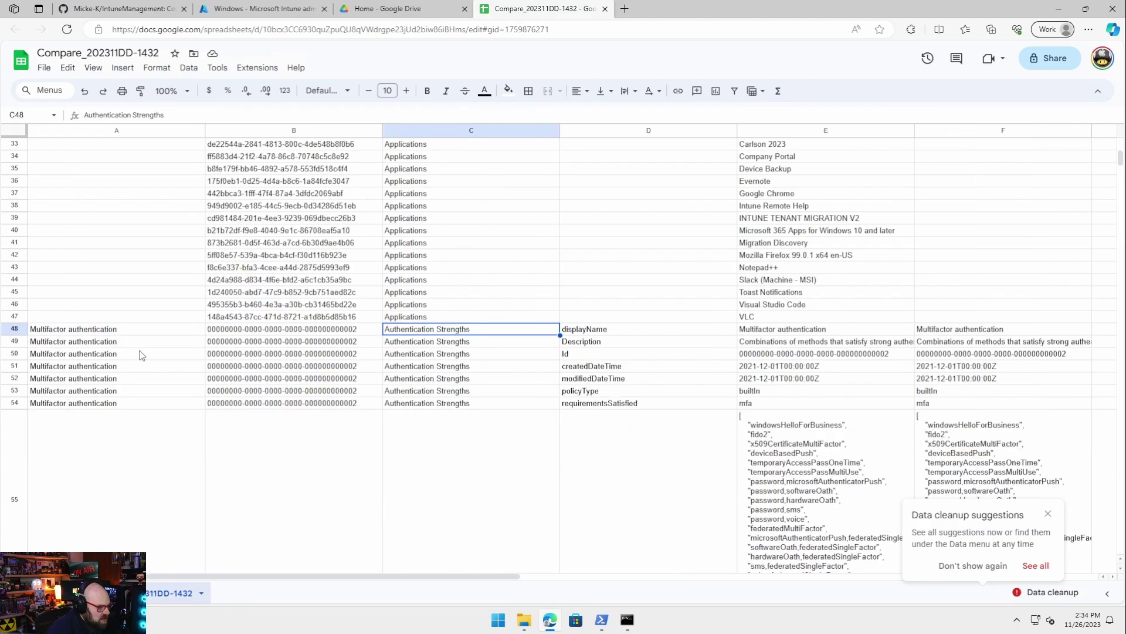
{"action": "left_click", "coordinate": [64, 332]}
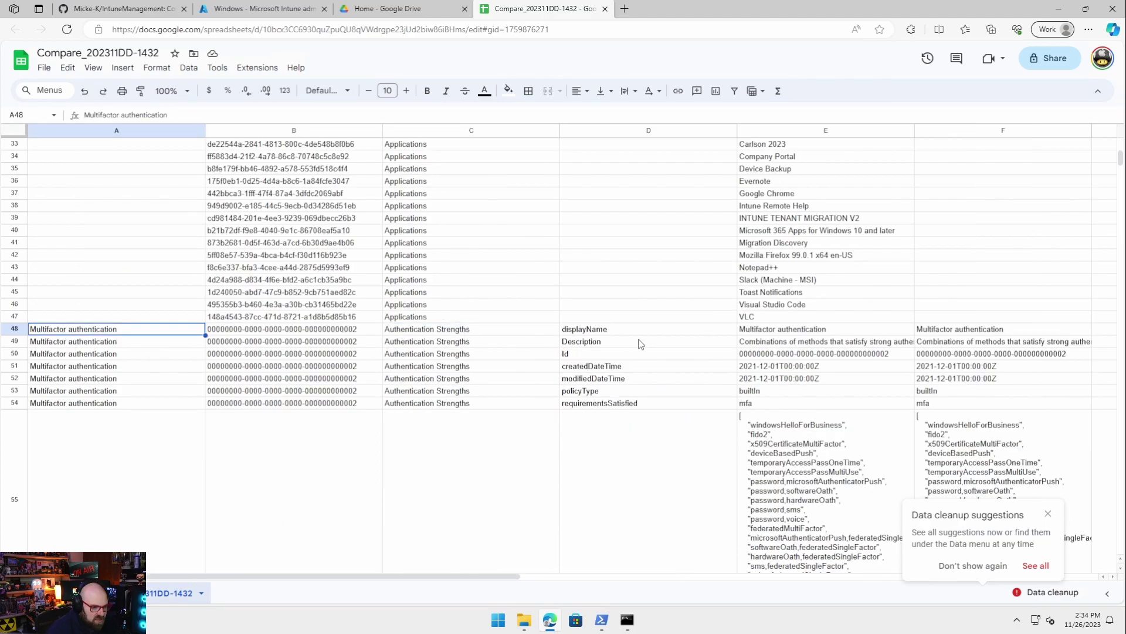
{"action": "scroll", "coordinate": [754, 338], "scroll_direction": "right", "scroll_amount": 3}
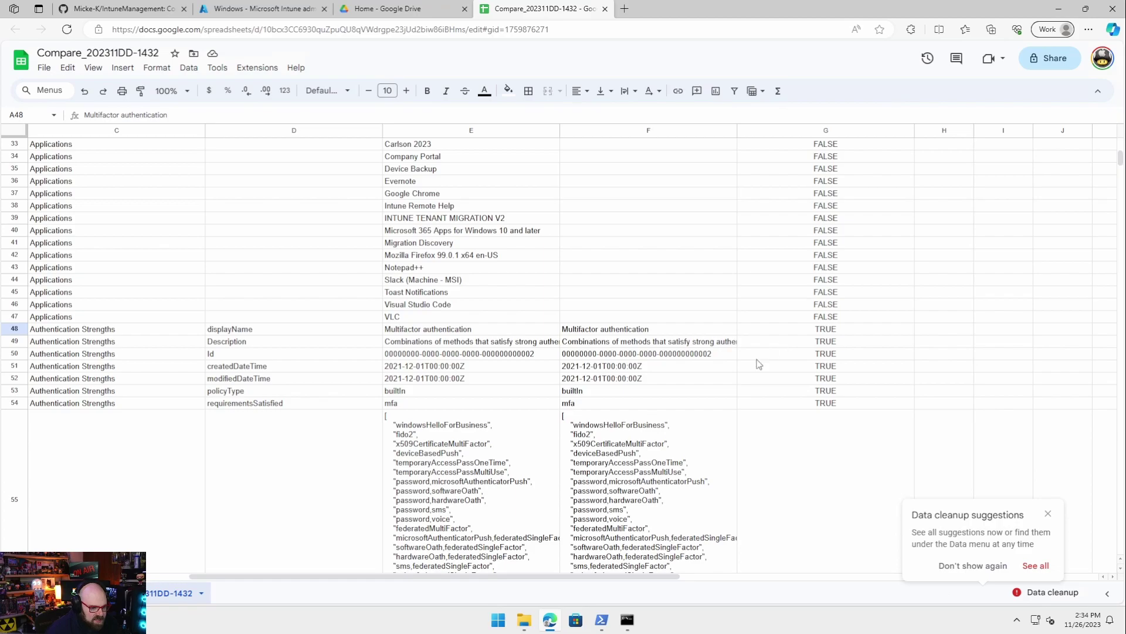
{"action": "scroll", "coordinate": [580, 433], "scroll_direction": "down", "scroll_amount": 4}
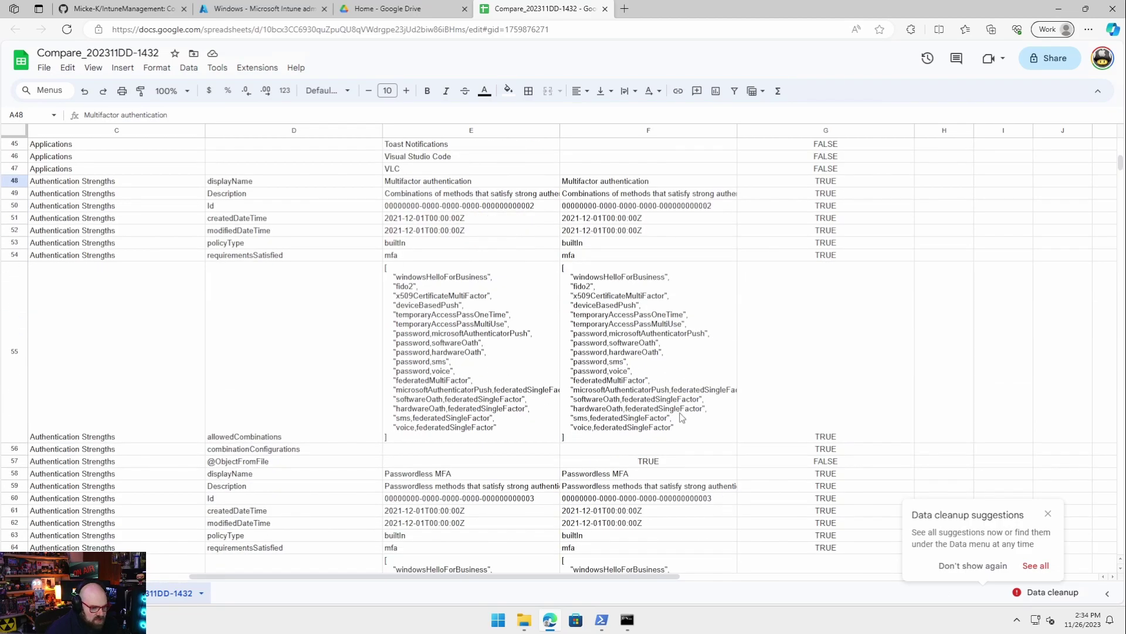
{"action": "scroll", "coordinate": [864, 318], "scroll_direction": "down", "scroll_amount": 2}
{"action": "left_click", "coordinate": [893, 297]}
{"action": "scroll", "coordinate": [413, 374], "scroll_direction": "down", "scroll_amount": 10}
{"action": "scroll", "coordinate": [420, 372], "scroll_direction": "down", "scroll_amount": 4}
{"action": "scroll", "coordinate": [424, 364], "scroll_direction": "left", "scroll_amount": 3}
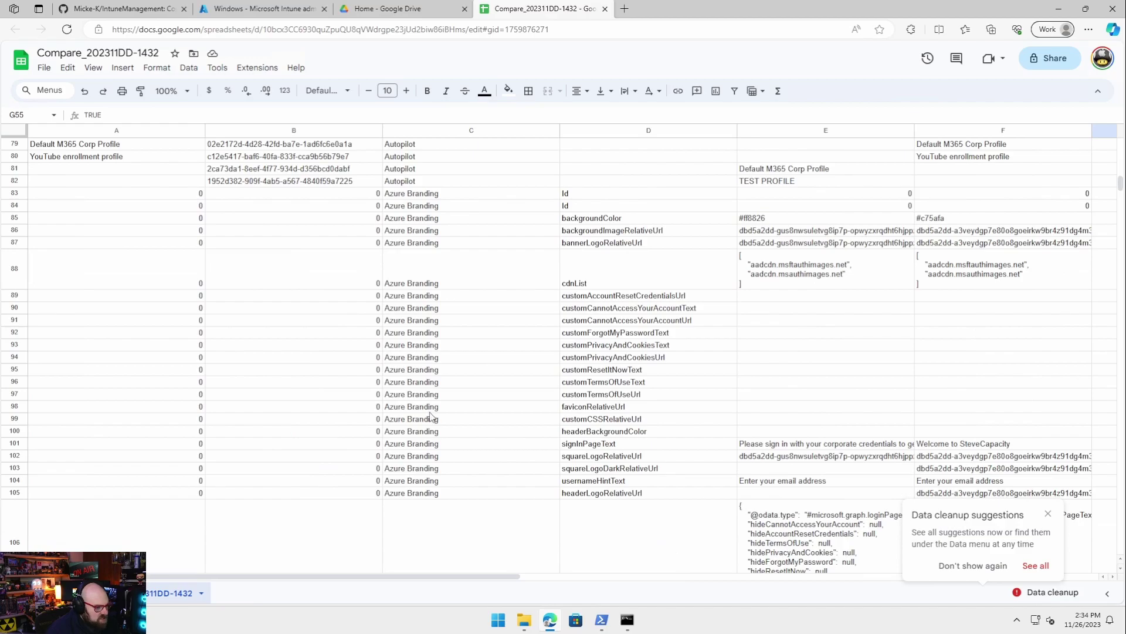
{"action": "scroll", "coordinate": [430, 412], "scroll_direction": "right", "scroll_amount": 5}
{"action": "scroll", "coordinate": [317, 371], "scroll_direction": "up", "scroll_amount": 4}
{"action": "scroll", "coordinate": [397, 377], "scroll_direction": "left", "scroll_amount": 5}
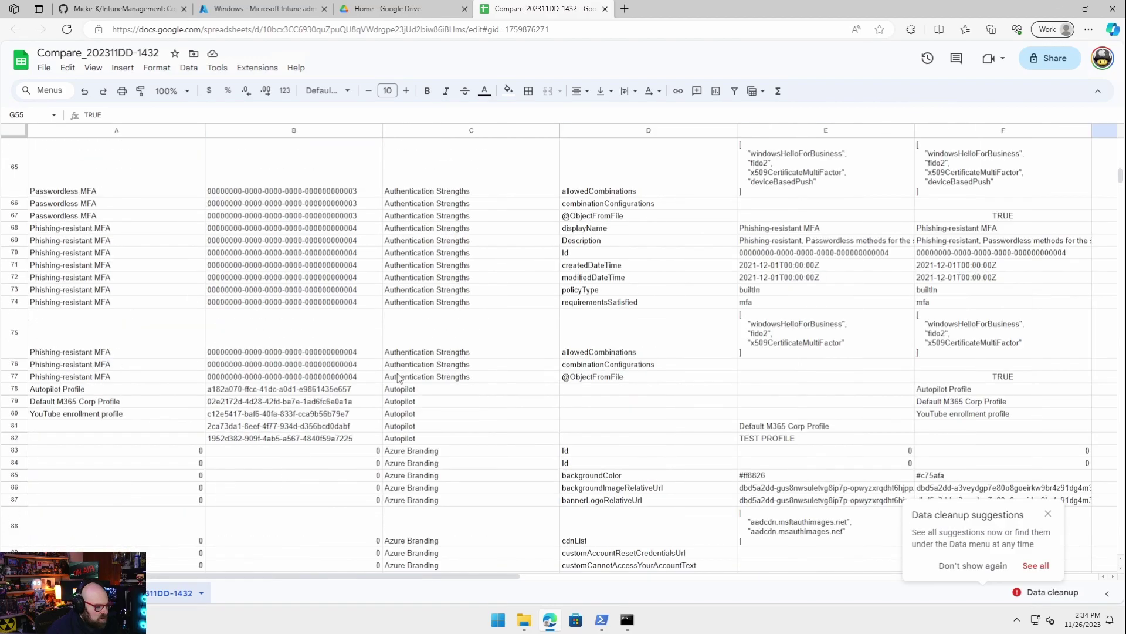
{"action": "scroll", "coordinate": [557, 463], "scroll_direction": "up", "scroll_amount": 13}
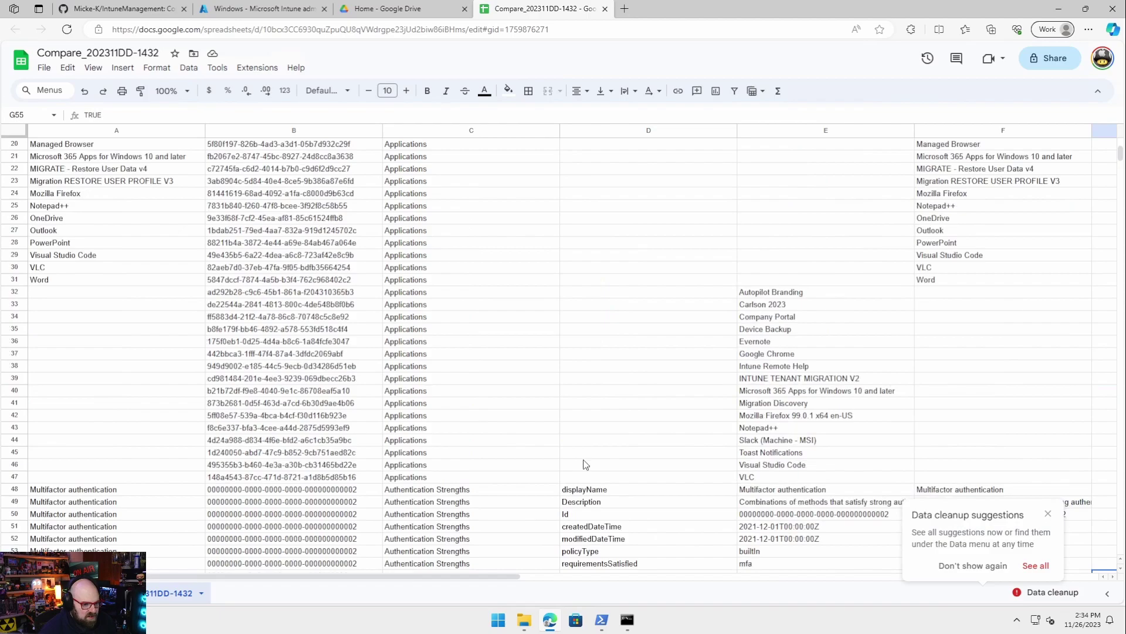
{"action": "scroll", "coordinate": [537, 439], "scroll_direction": "down", "scroll_amount": 2}
{"action": "scroll", "coordinate": [907, 329], "scroll_direction": "right", "scroll_amount": 6}
{"action": "scroll", "coordinate": [871, 328], "scroll_direction": "left", "scroll_amount": 5}
{"action": "scroll", "coordinate": [492, 292], "scroll_direction": "up", "scroll_amount": 8}
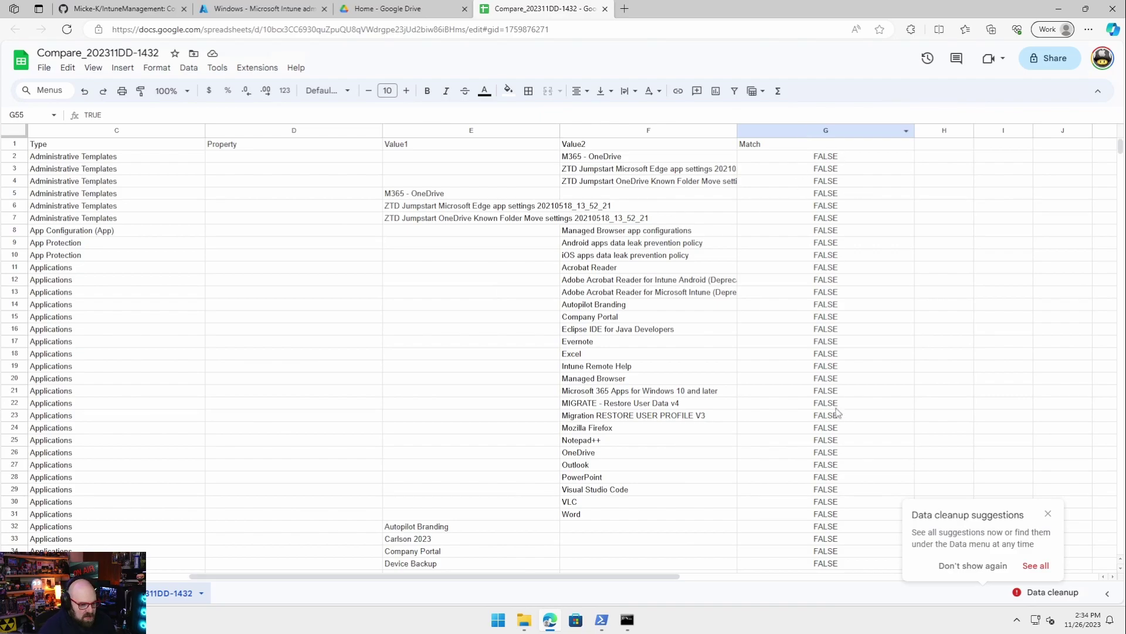
{"action": "left_click", "coordinate": [624, 381]}
{"action": "left_click", "coordinate": [628, 426]}
{"action": "left_click", "coordinate": [631, 414]}
{"action": "left_click", "coordinate": [623, 390]}
{"action": "left_click", "coordinate": [638, 283]}
{"action": "left_click", "coordinate": [638, 232]}
{"action": "left_click", "coordinate": [657, 320]}
{"action": "left_click", "coordinate": [876, 328]}
{"action": "left_click", "coordinate": [133, 279]}
{"action": "left_click", "coordinate": [137, 379]}
{"action": "left_click", "coordinate": [472, 514]}
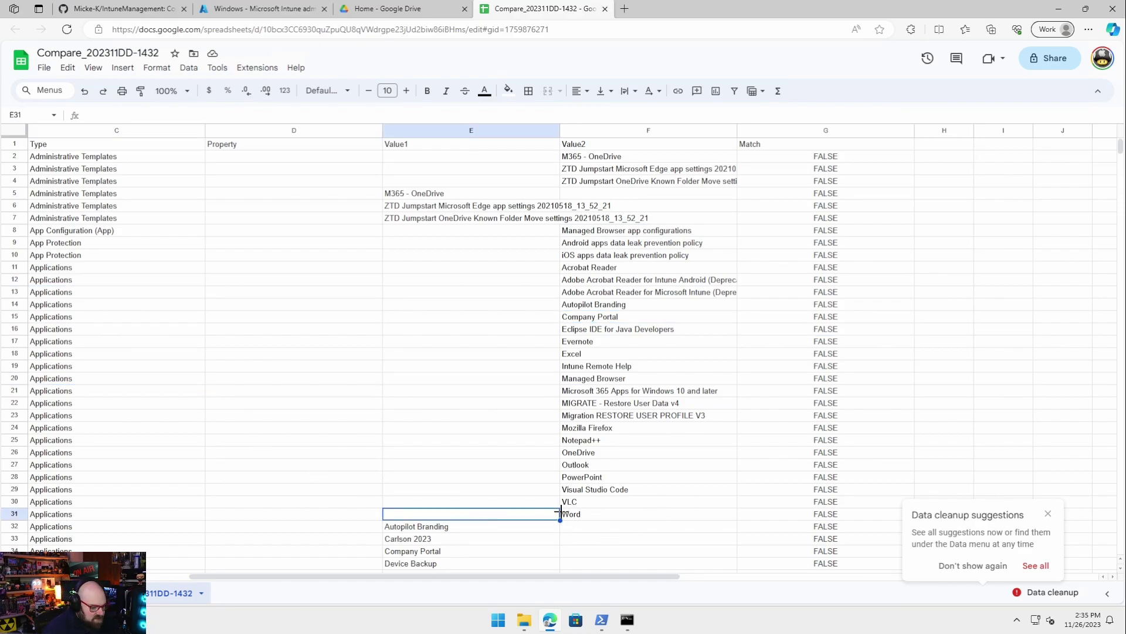
{"action": "scroll", "coordinate": [557, 490], "scroll_direction": "down", "scroll_amount": 4}
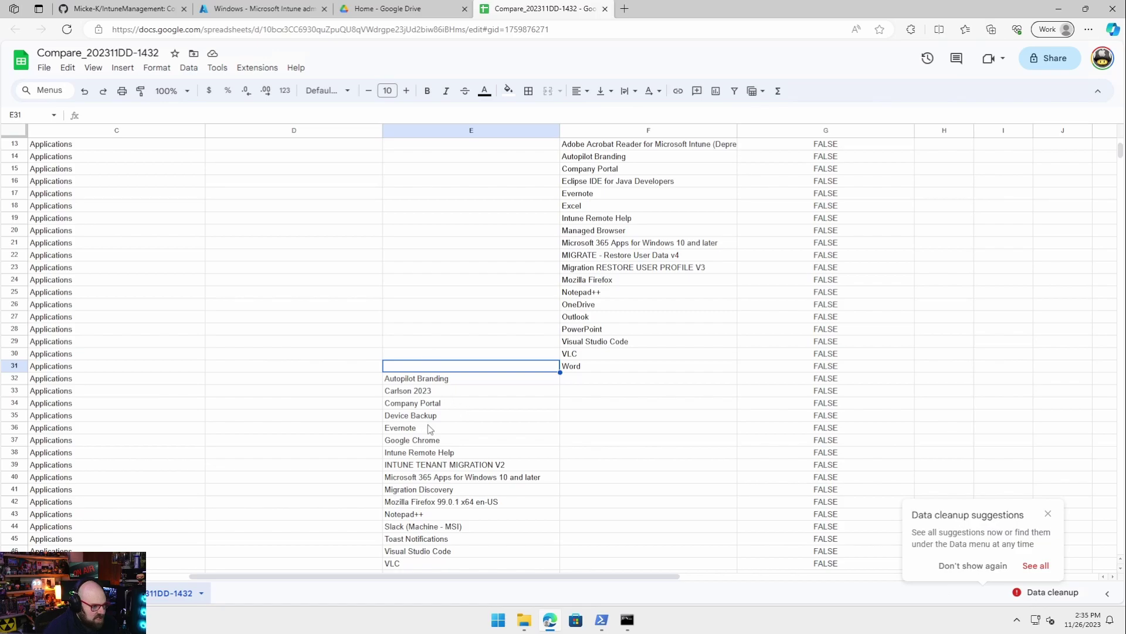
{"action": "scroll", "coordinate": [429, 422], "scroll_direction": "up", "scroll_amount": 4}
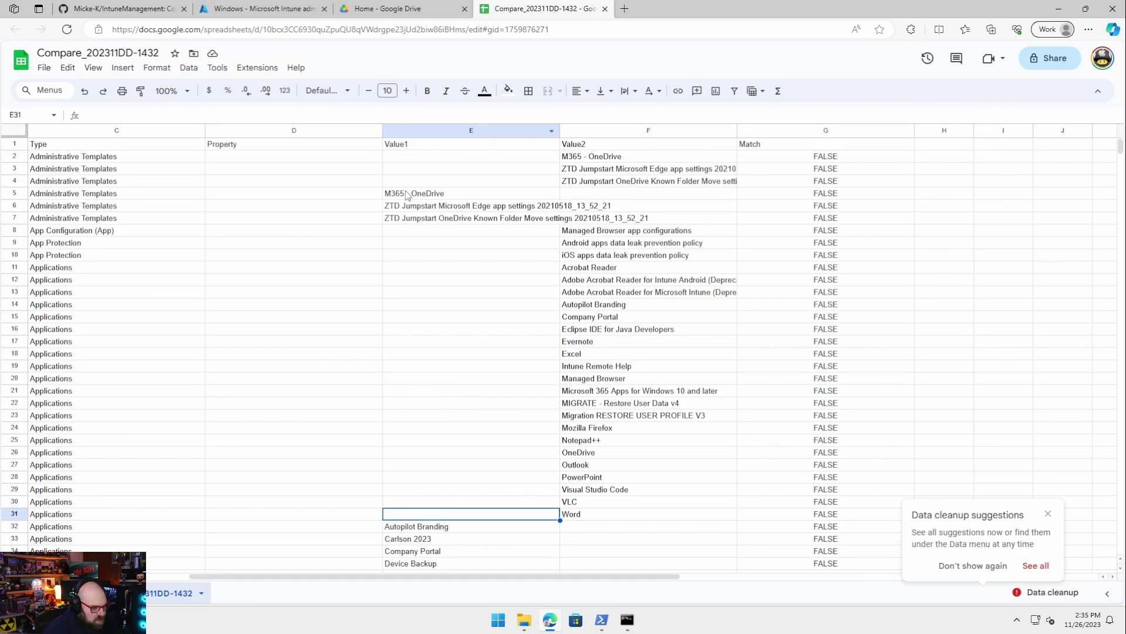
{"action": "scroll", "coordinate": [407, 213], "scroll_direction": "down", "scroll_amount": 9}
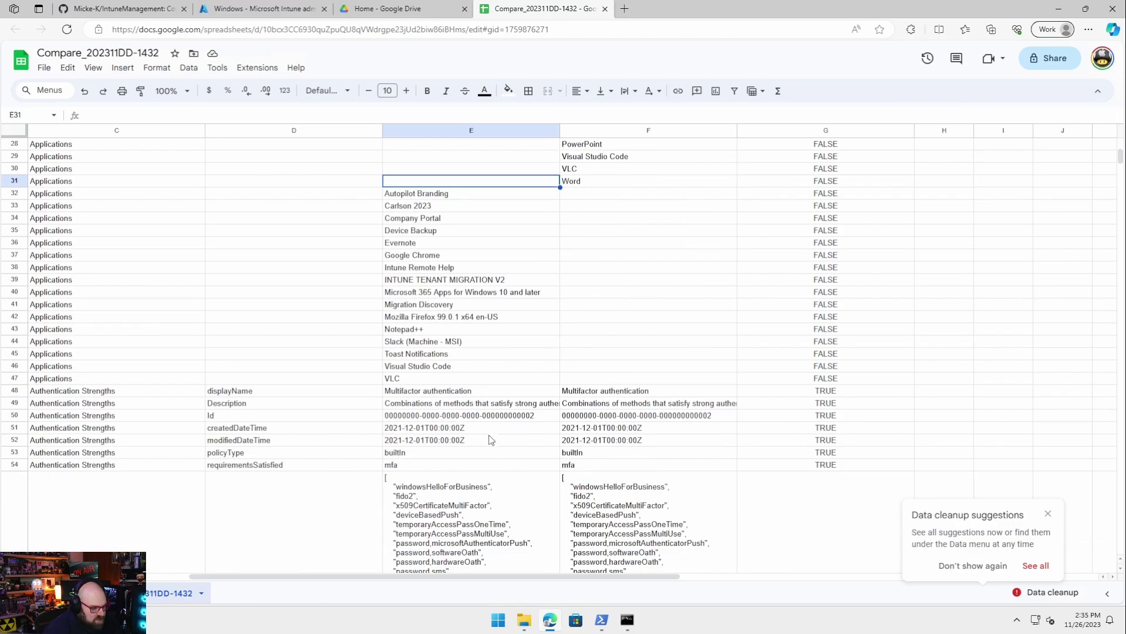
{"action": "scroll", "coordinate": [597, 413], "scroll_direction": "up", "scroll_amount": 4}
{"action": "scroll", "coordinate": [605, 422], "scroll_direction": "up", "scroll_amount": 5}
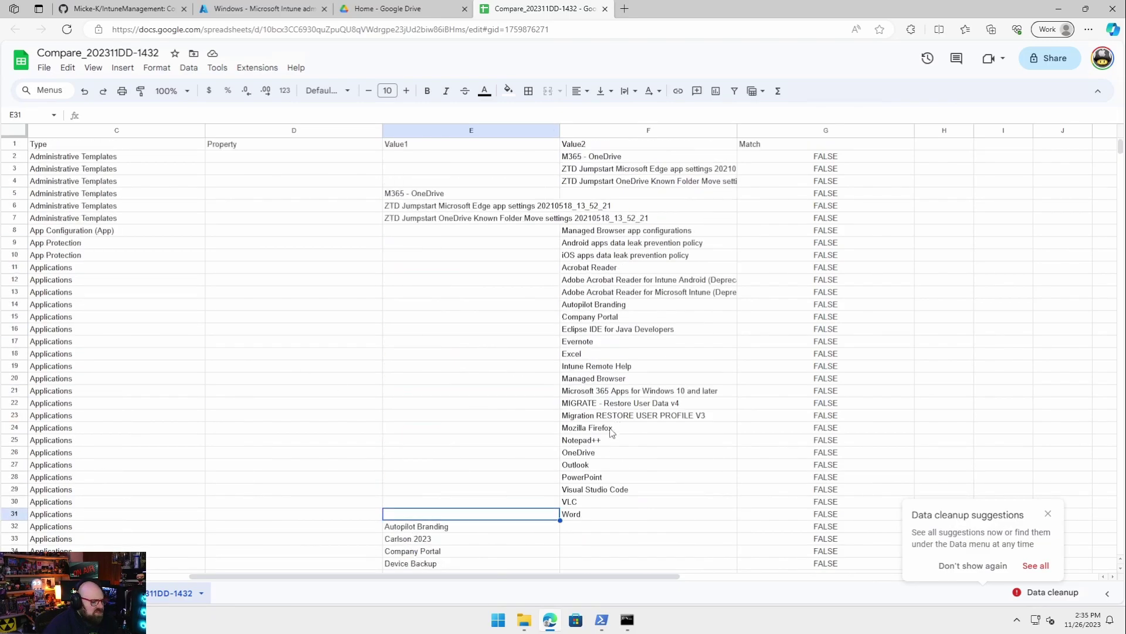
{"action": "scroll", "coordinate": [243, 578], "scroll_direction": "left", "scroll_amount": 2}
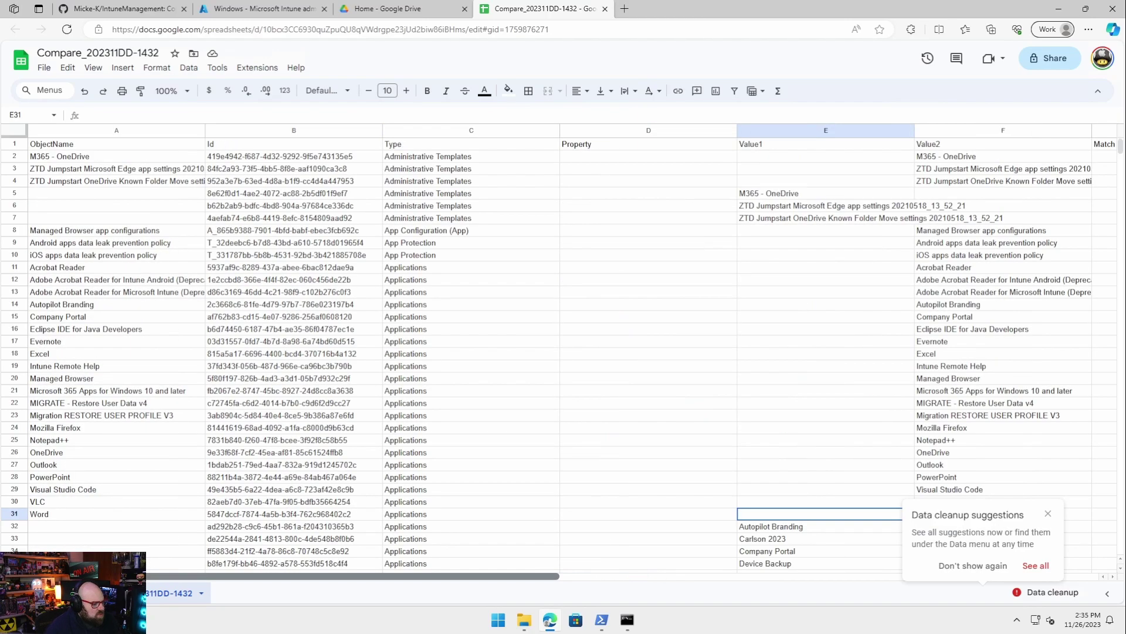